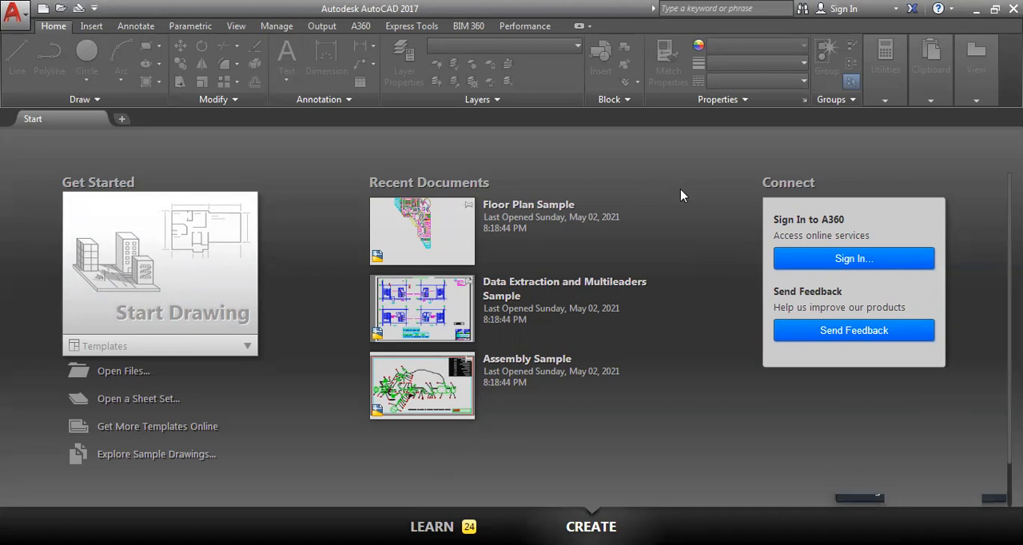
# Create a new drawing from the acad.dwt template
pyautogui.hotkey('ctrl', 'n')
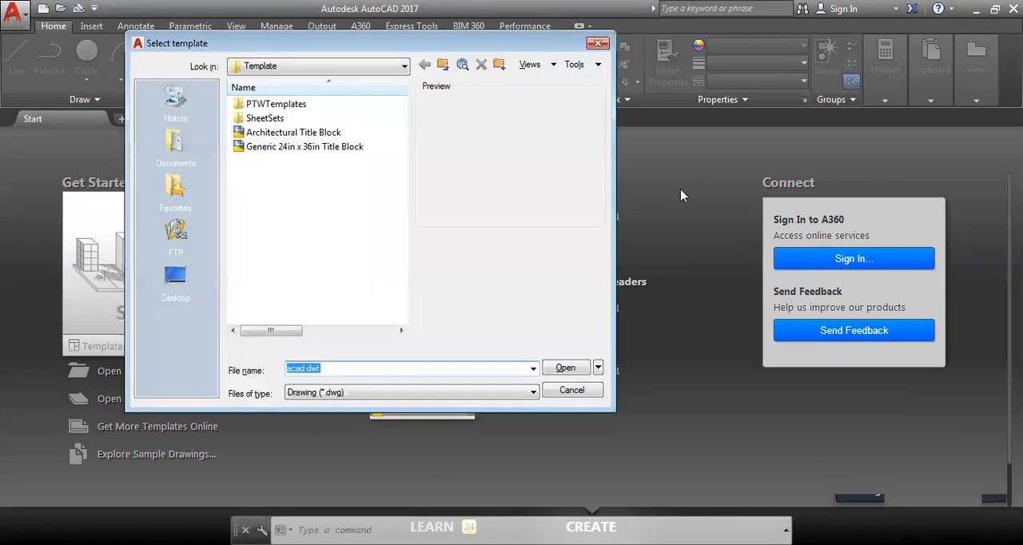
pyautogui.press('Return')
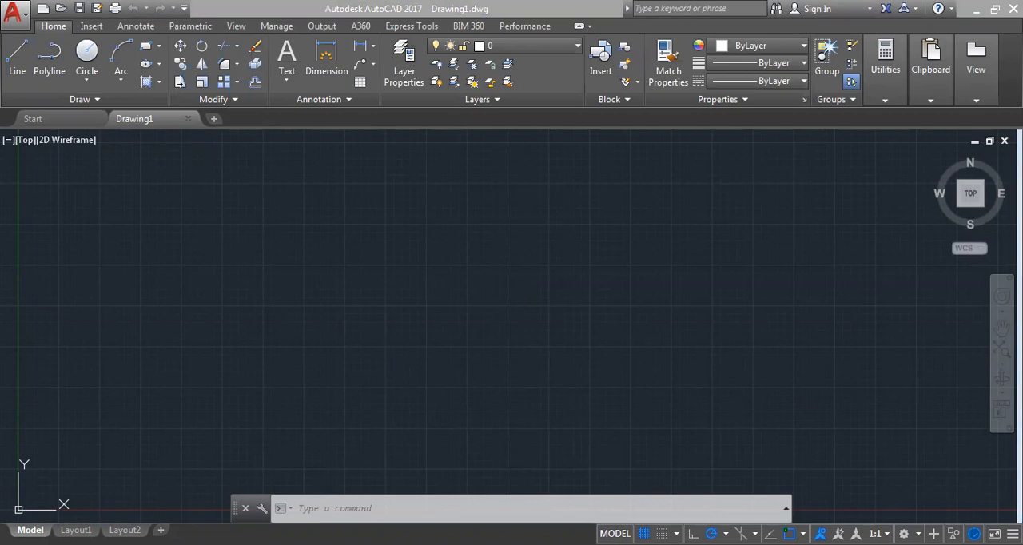
pyautogui.click(159, 46)
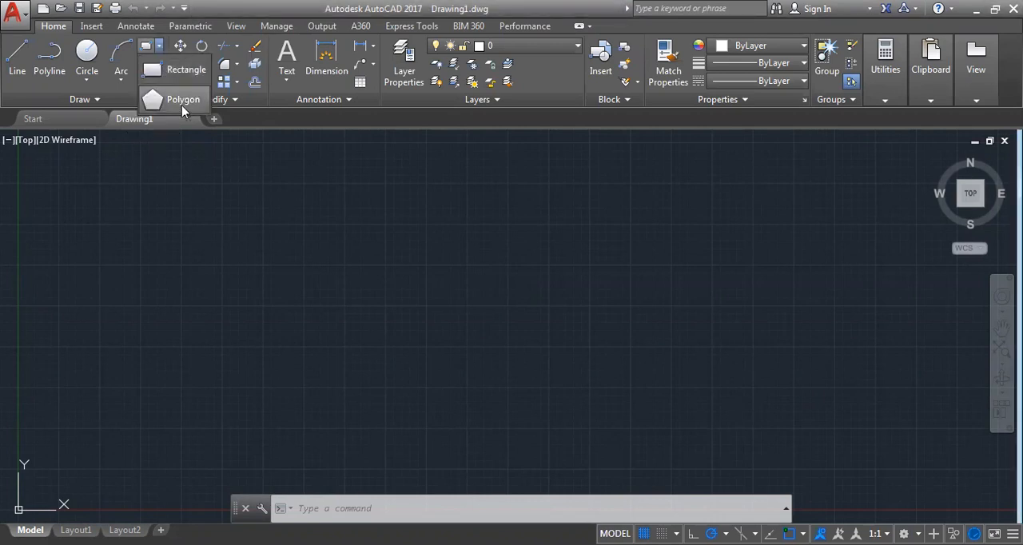
pyautogui.click(240, 244)
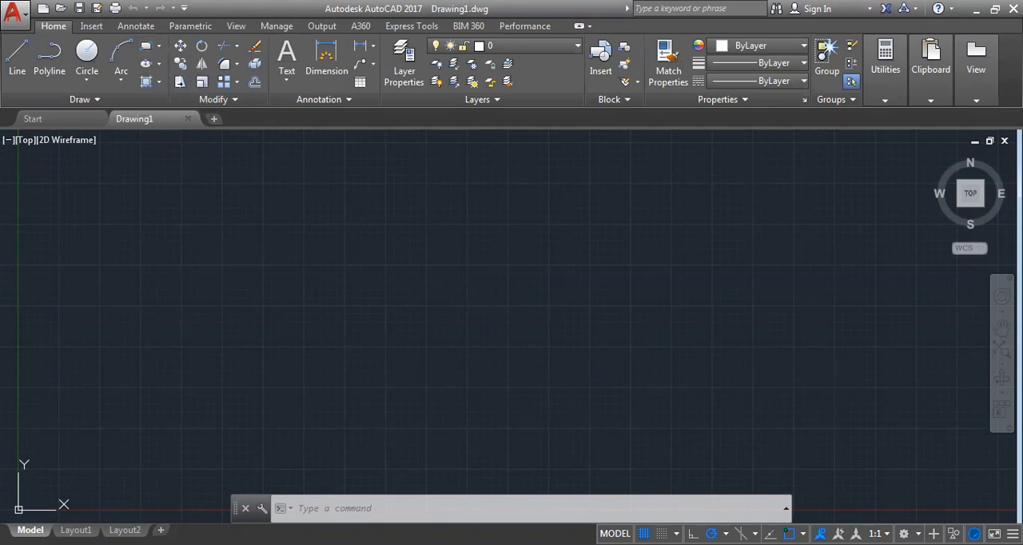
pyautogui.click(104, 99)
pyautogui.press('Escape')
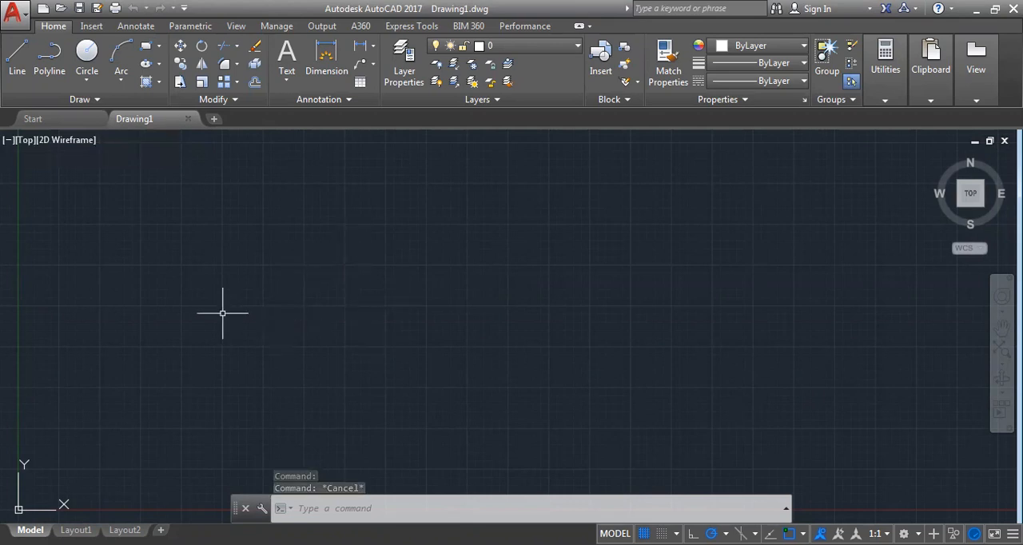
# Turn the drawing grid display off and back on in the empty model space
pyautogui.scroll(-4, 192, 363)
pyautogui.moveTo(189, 366); pyautogui.dragTo(347, 330, button='middle')
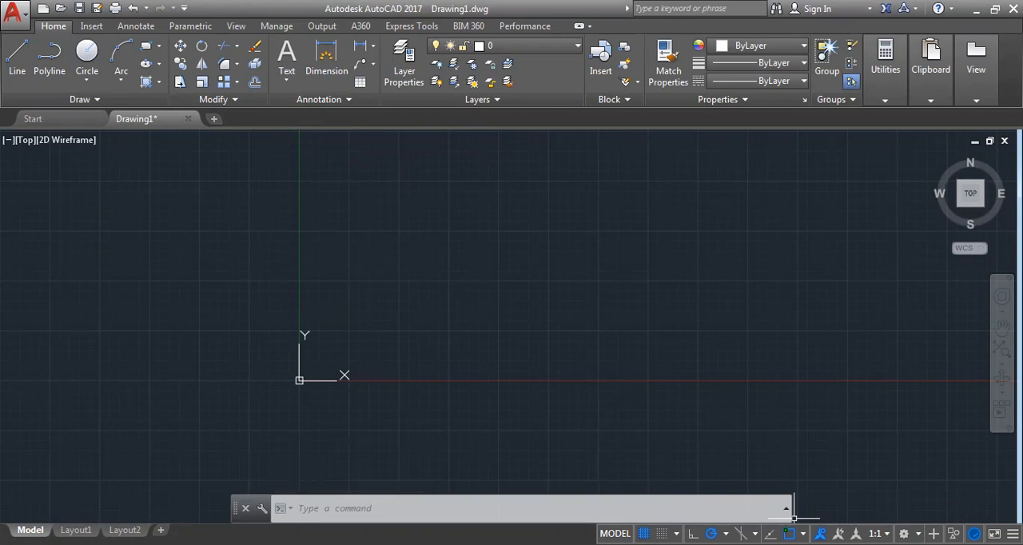
pyautogui.press('F7')
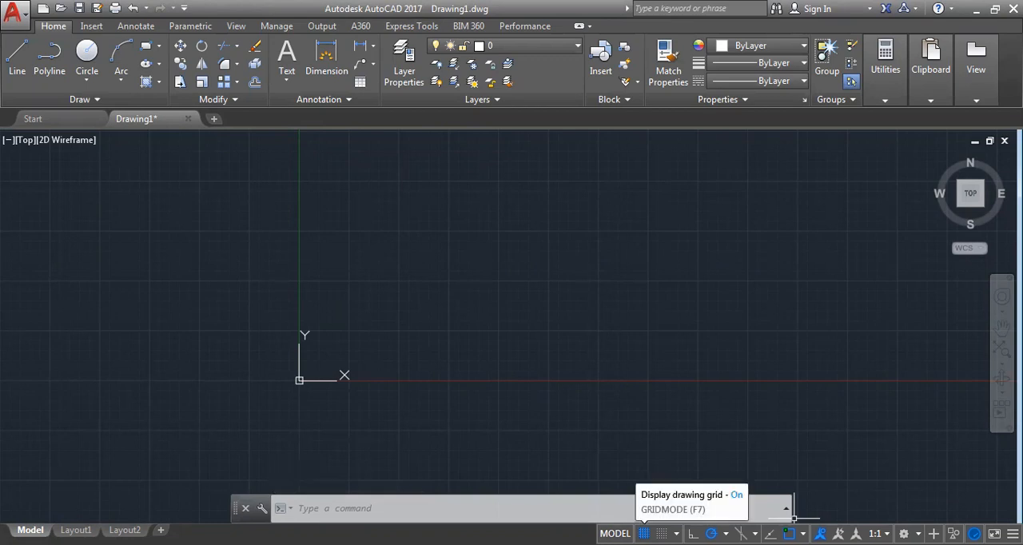
pyautogui.press('F7')
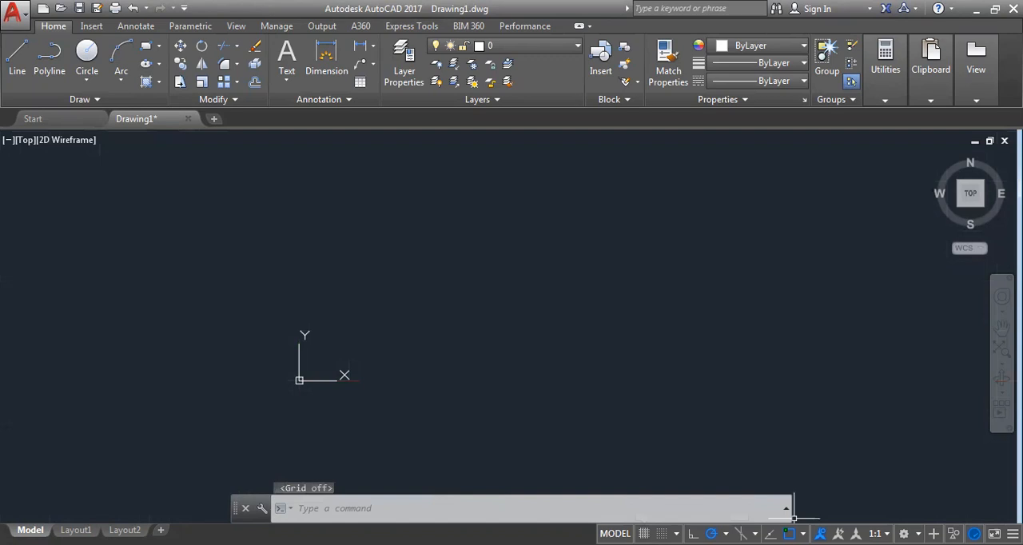
pyautogui.press('F7')
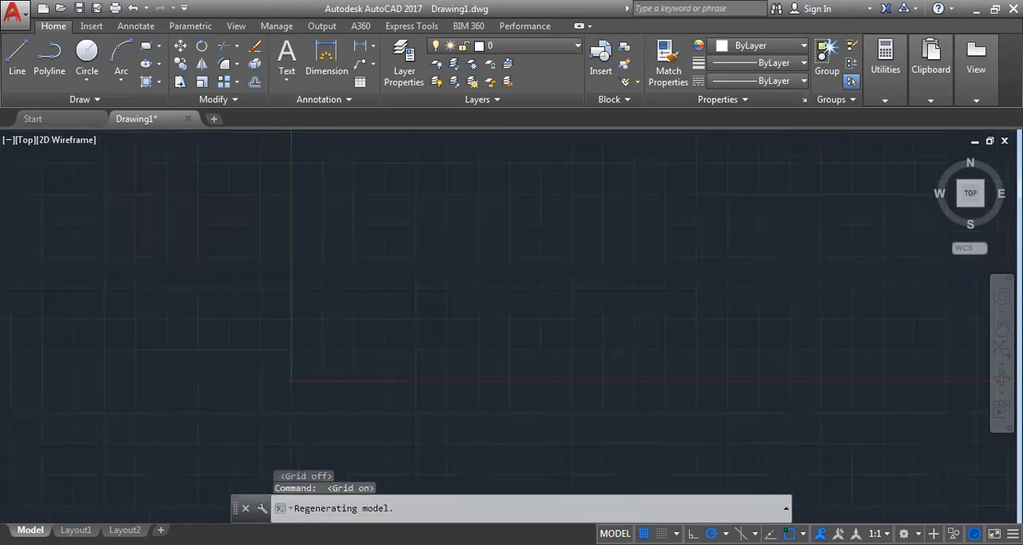
# Start the Line command and expand the command history
pyautogui.scroll(-15, 515, 299)
pyautogui.scroll(-2, 533, 296)
pyautogui.scroll(-2, 533, 296)
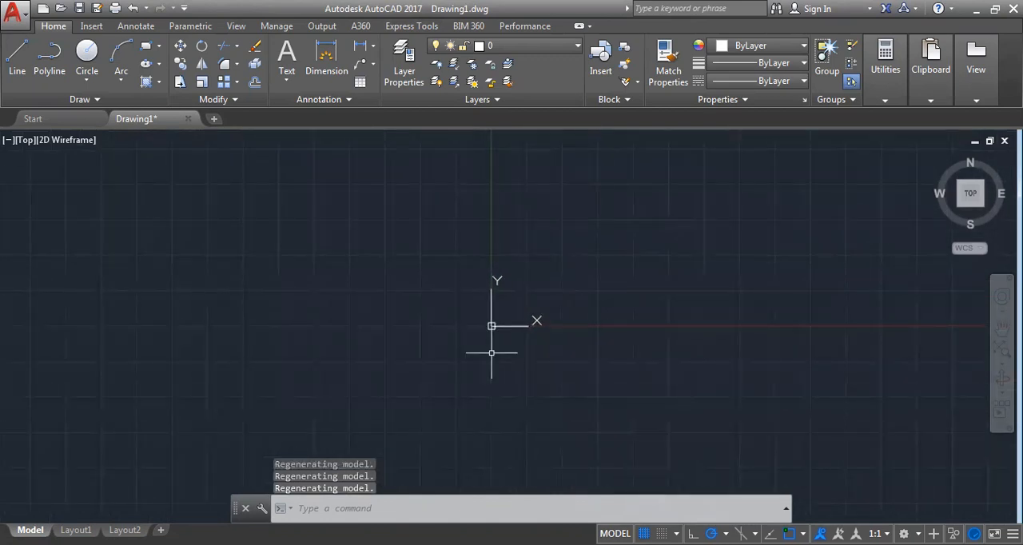
pyautogui.write('l')
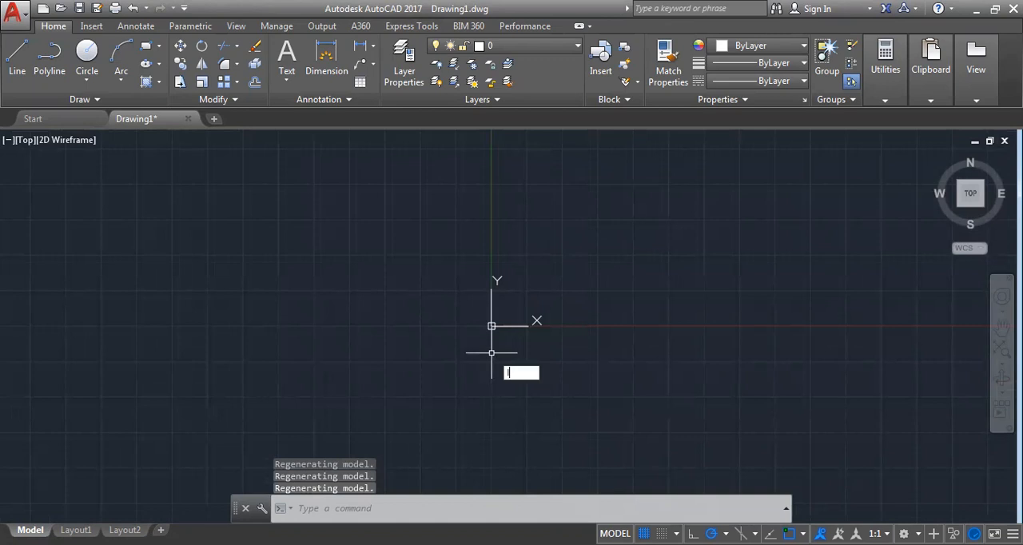
pyautogui.press('Return')
pyautogui.scroll(-1, 486, 326)
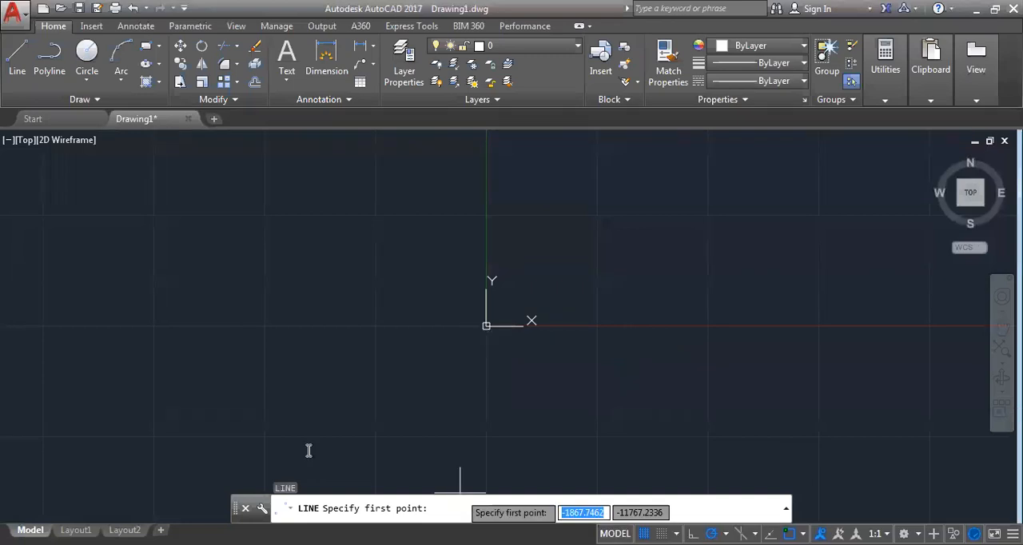
pyautogui.press('F2')
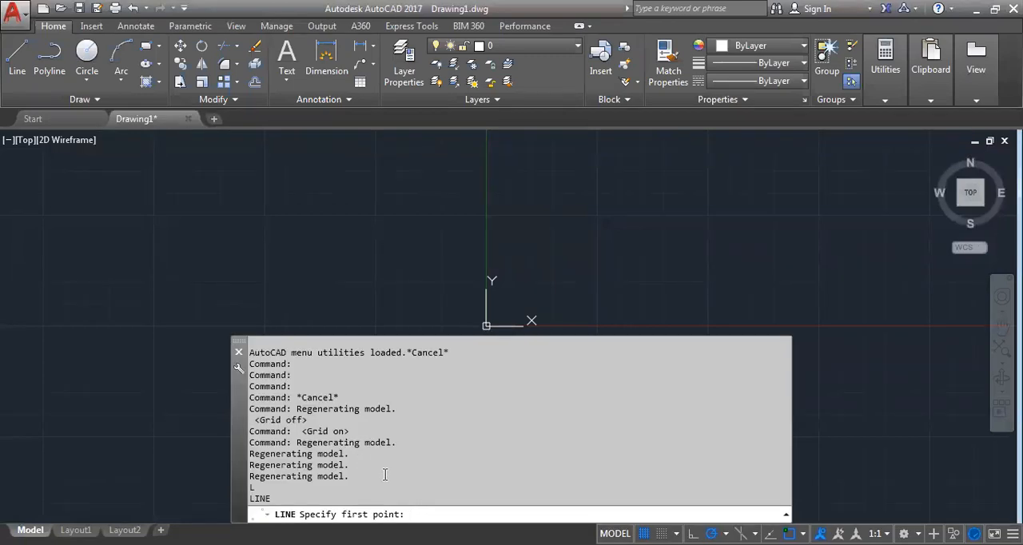
# Turn on snap mode and ortho mode before placing the line's first point
pyautogui.press('F9')
pyautogui.scroll(1, 680, 332)
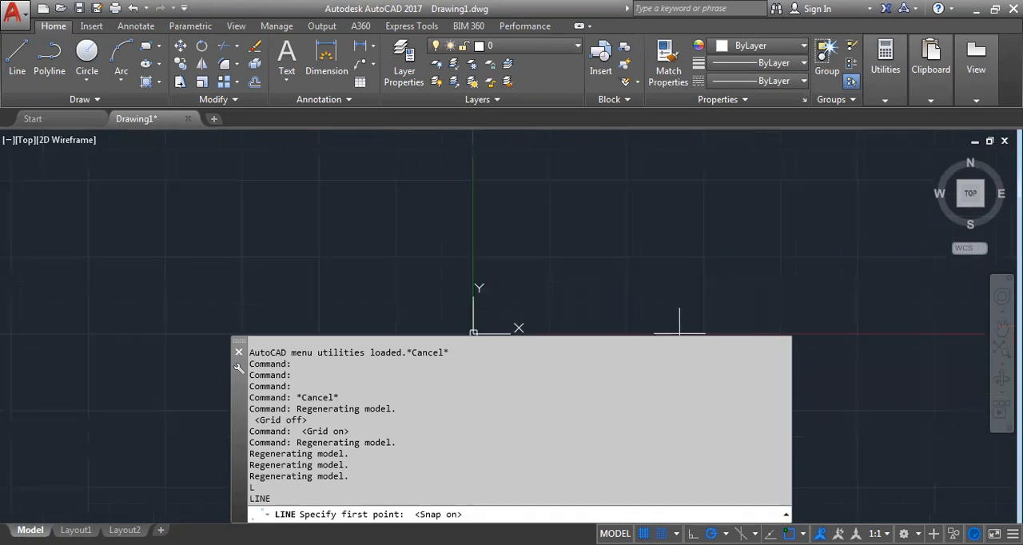
pyautogui.press('F8')
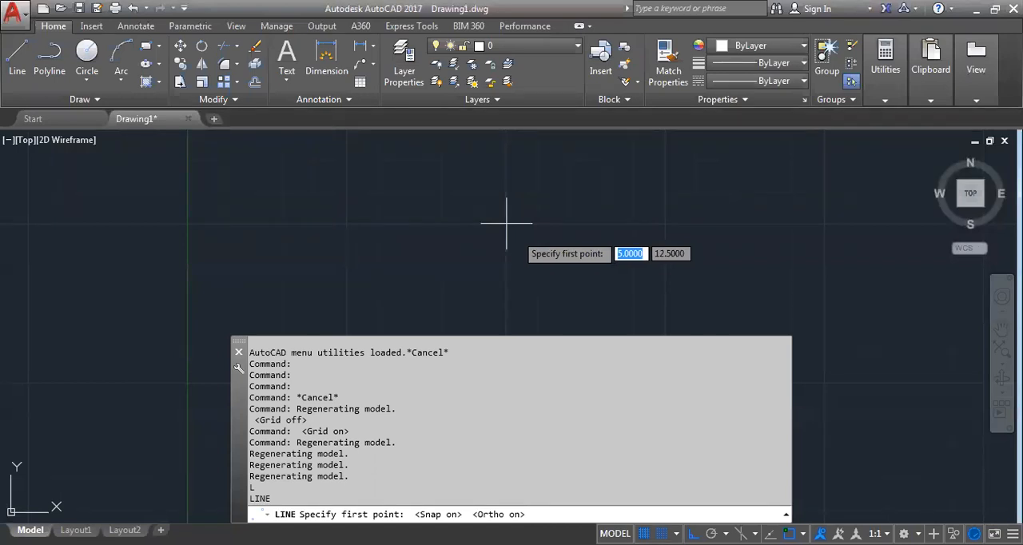
# Cycle through the first point's coordinate entries, and switch snap mode off and back on
pyautogui.press('Tab')
pyautogui.press('Tab')
pyautogui.press('Tab')
pyautogui.press('Tab')
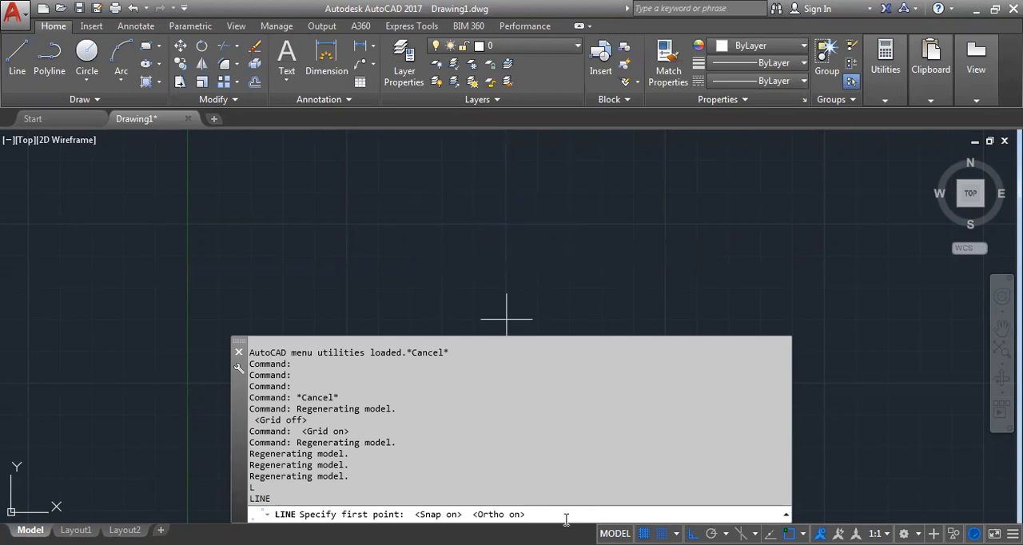
pyautogui.press('F9')
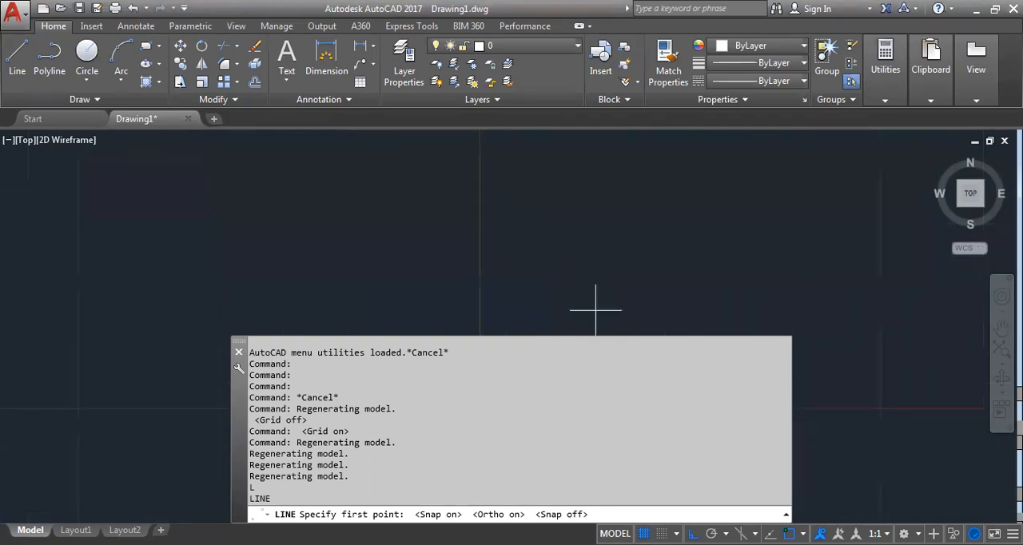
pyautogui.press('F9')
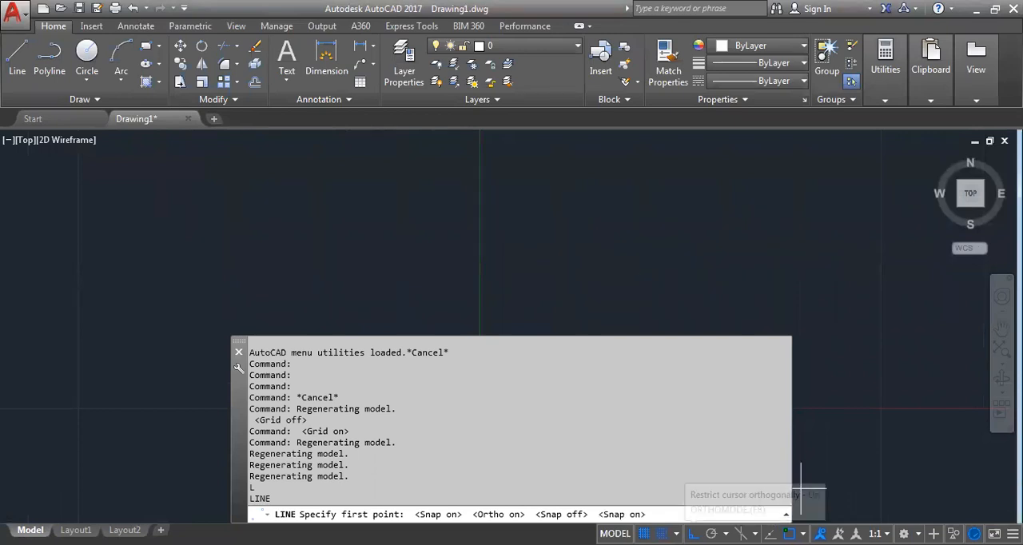
# Draw a closed rectangular outline of orthogonal lines near the origin, with a small step in its upper edge at the Y axis
pyautogui.scroll(-4, 576, 239)
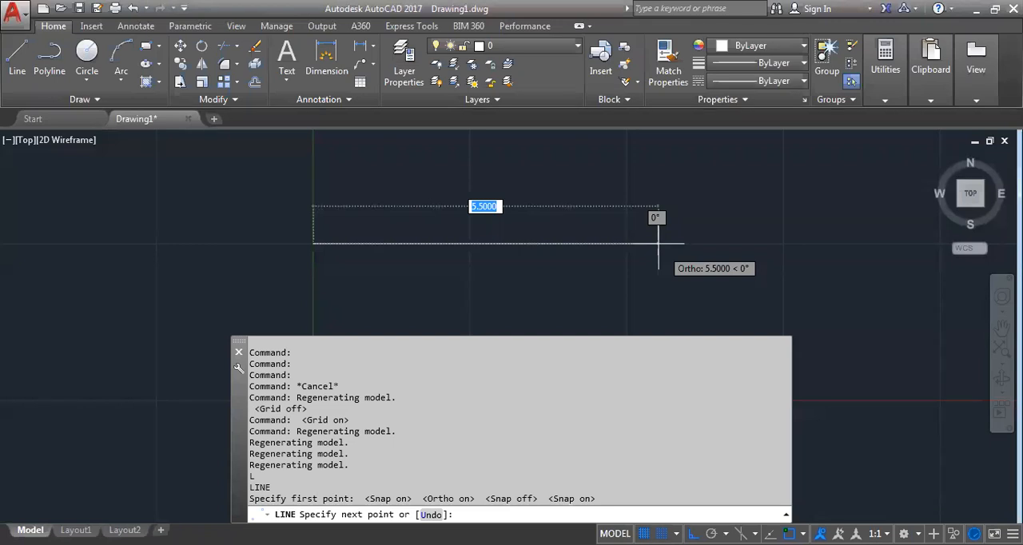
pyautogui.click(659, 244)
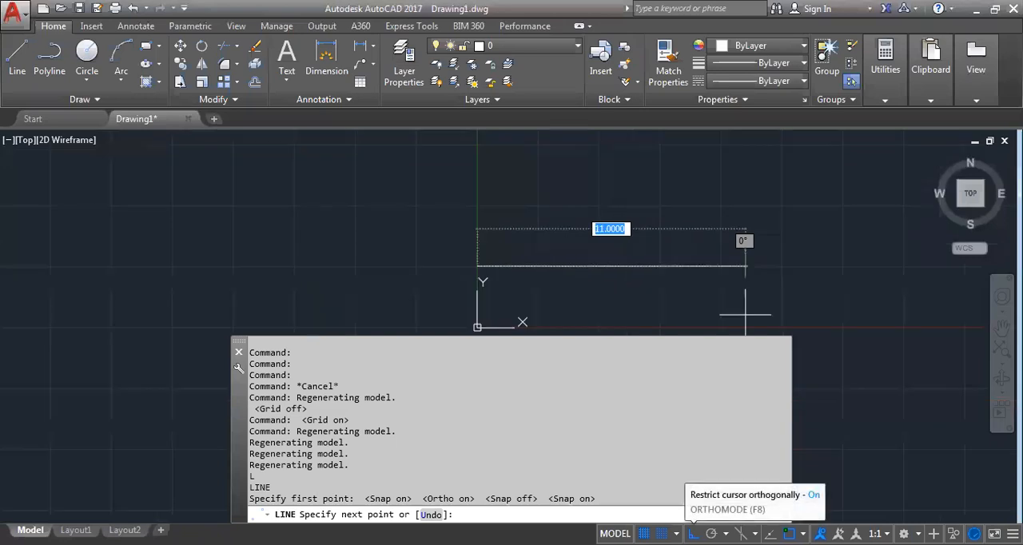
pyautogui.press('F8')
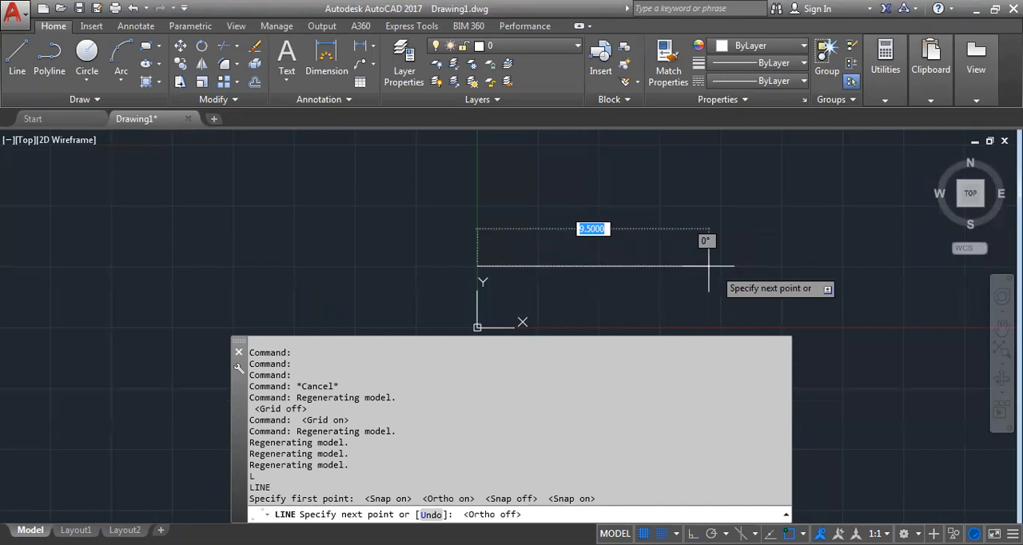
pyautogui.press('F8')
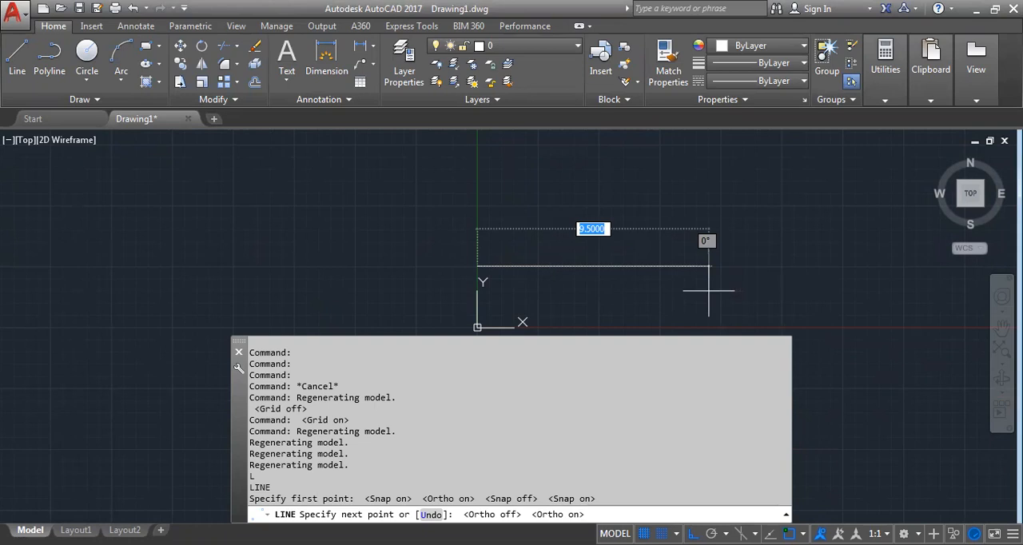
pyautogui.scroll(-3, 708, 291)
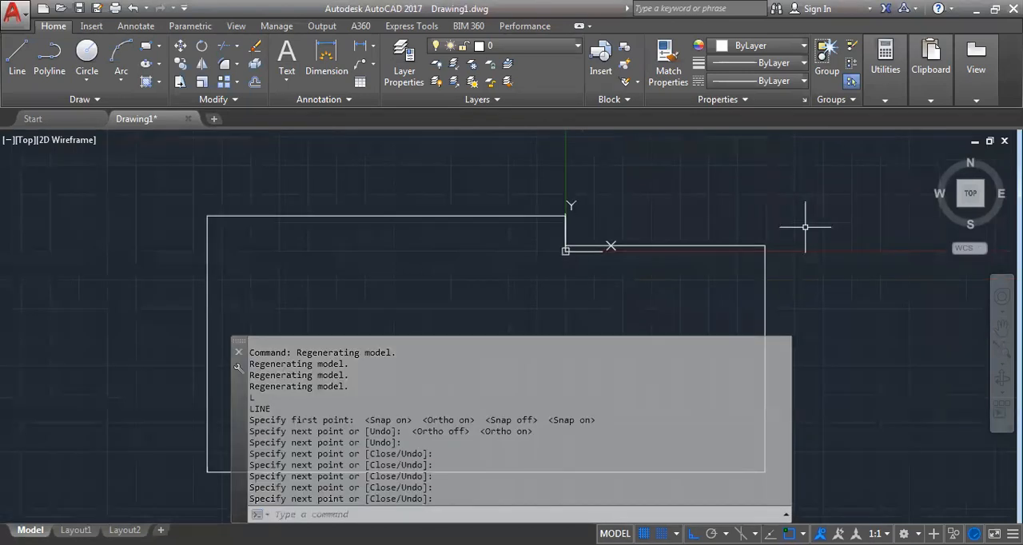
pyautogui.scroll(-5, 784, 228)
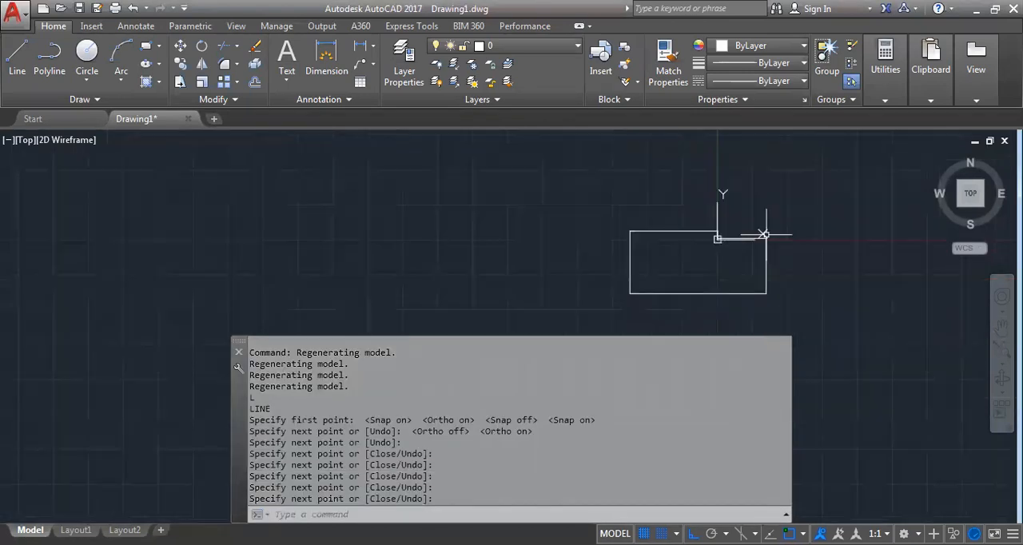
# Examine the outline and the small step in its upper edge near the origin
pyautogui.moveTo(740, 241); pyautogui.dragTo(591, 260, button='middle')
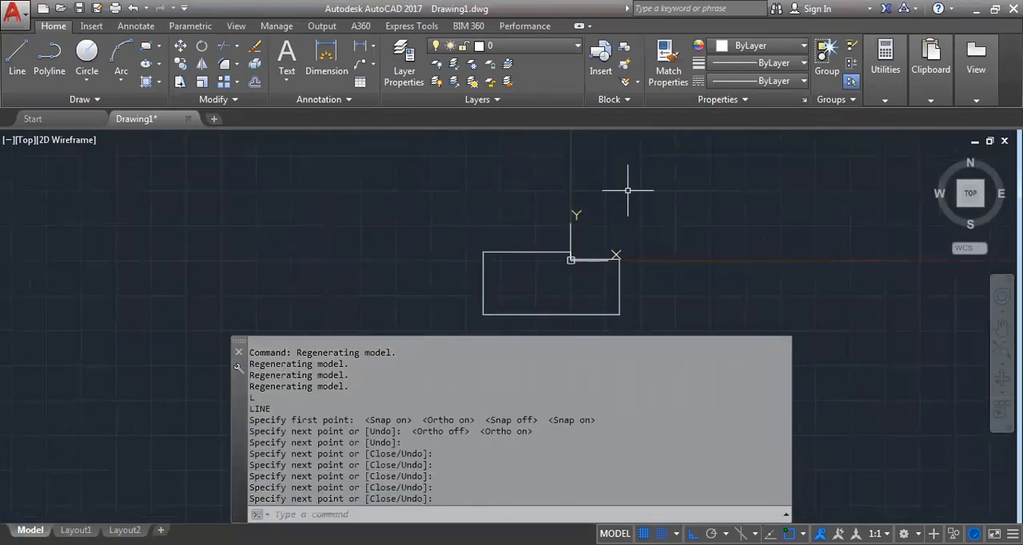
pyautogui.moveTo(628, 191); pyautogui.dragTo(590, 292, button='middle')
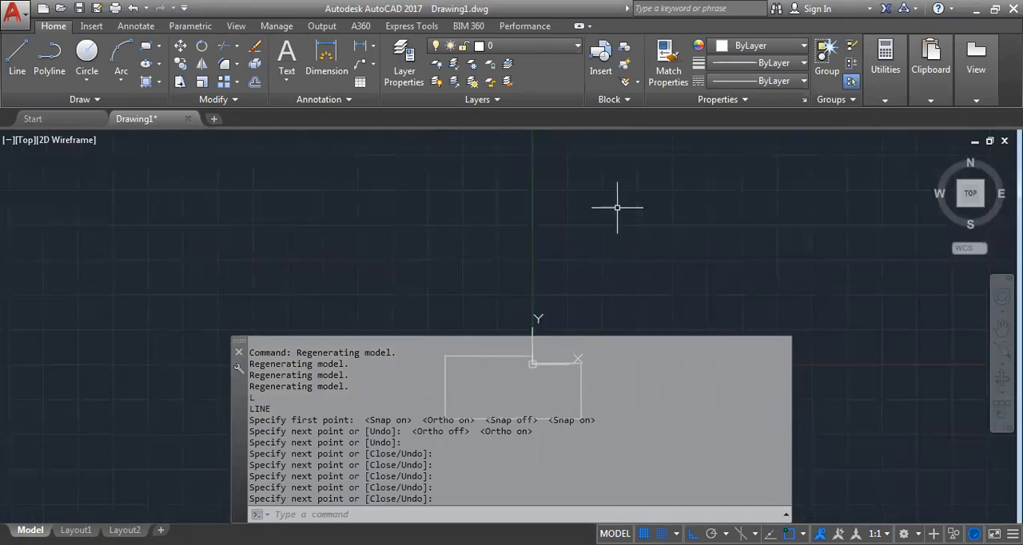
pyautogui.moveTo(626, 232); pyautogui.dragTo(661, 137, button='middle')
pyautogui.scroll(2, 616, 244)
pyautogui.scroll(5, 560, 239)
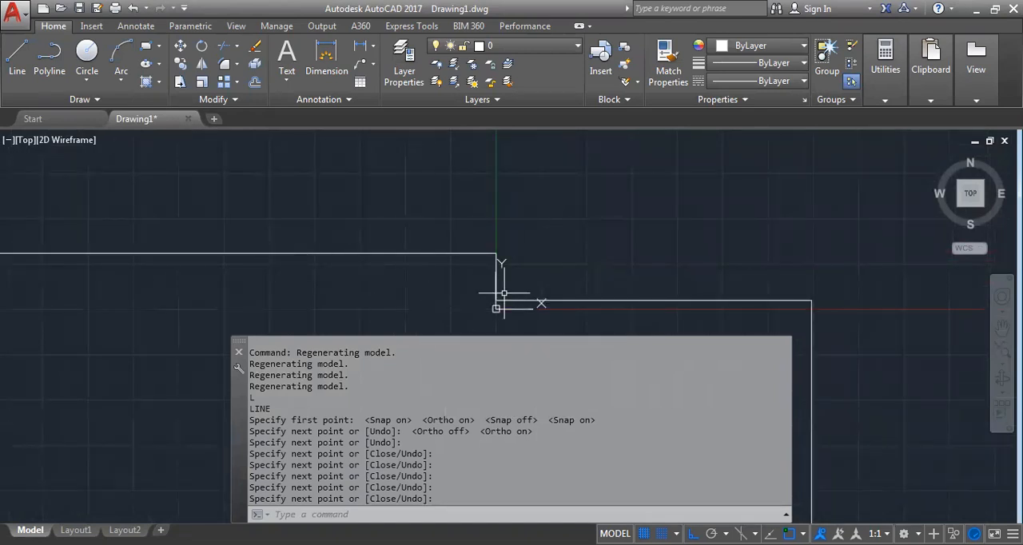
pyautogui.scroll(-5, 658, 251)
pyautogui.moveTo(685, 233)
pyautogui.mouseDown(button='middle')
pyautogui.moveTo(435, 257)
pyautogui.moveTo(476, 250)
pyautogui.mouseUp(button='middle')
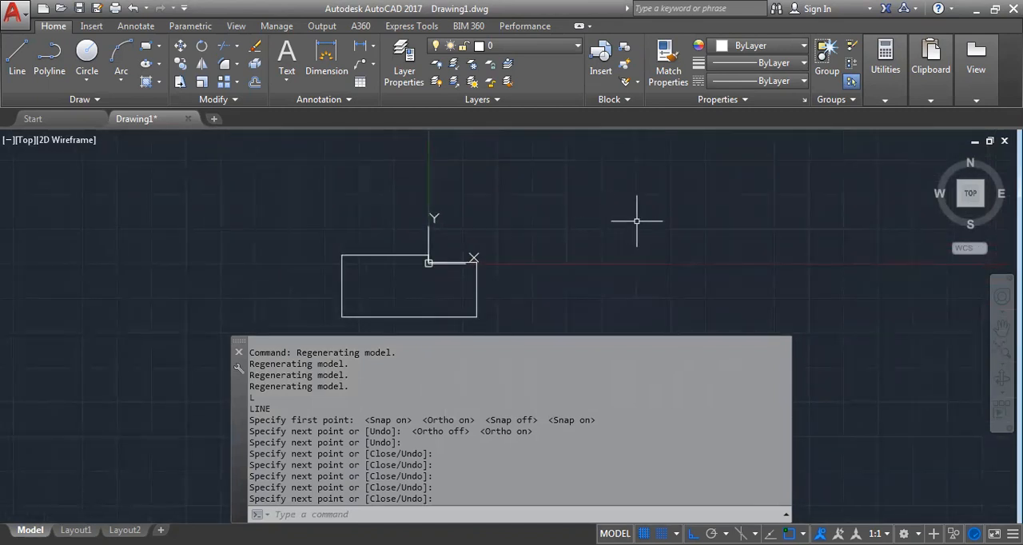
pyautogui.write('L')
pyautogui.press('Return')
pyautogui.click(603, 195)
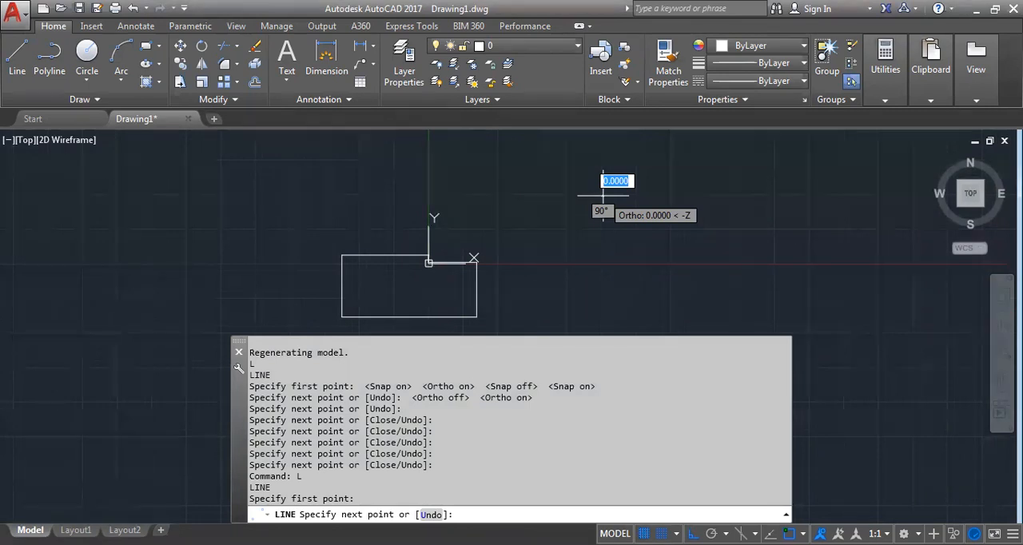
pyautogui.scroll(-5, 765, 138)
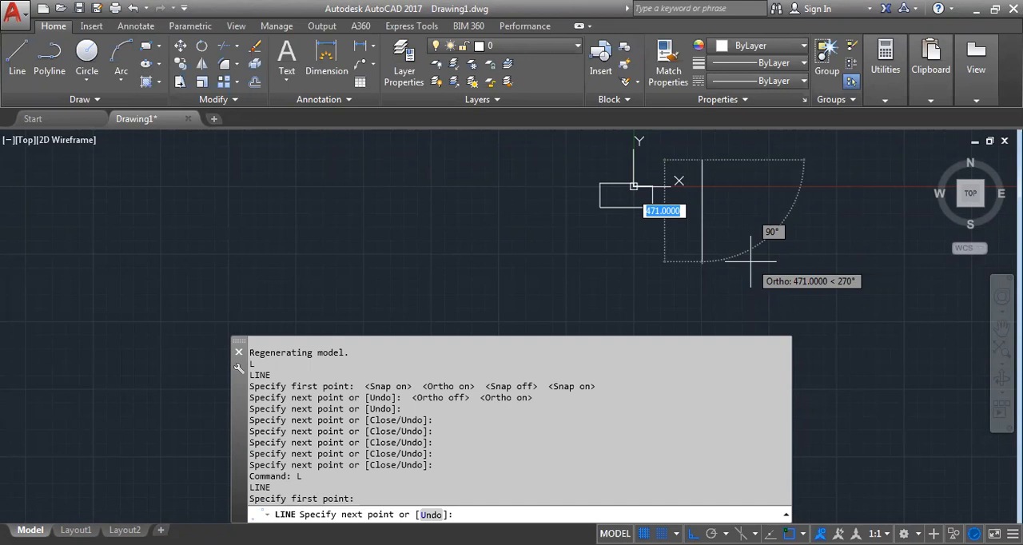
pyautogui.scroll(-2, 750, 261)
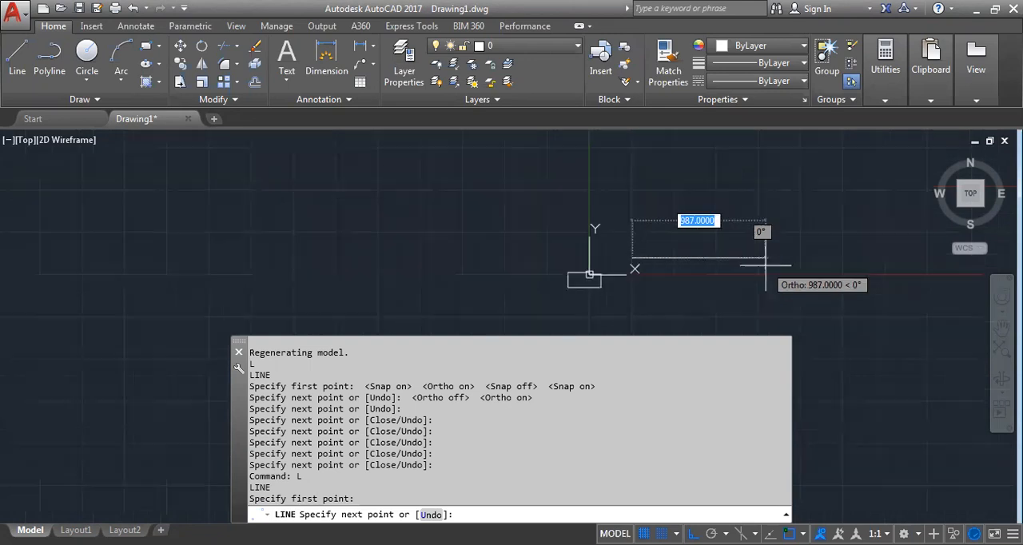
pyautogui.press('Tab')
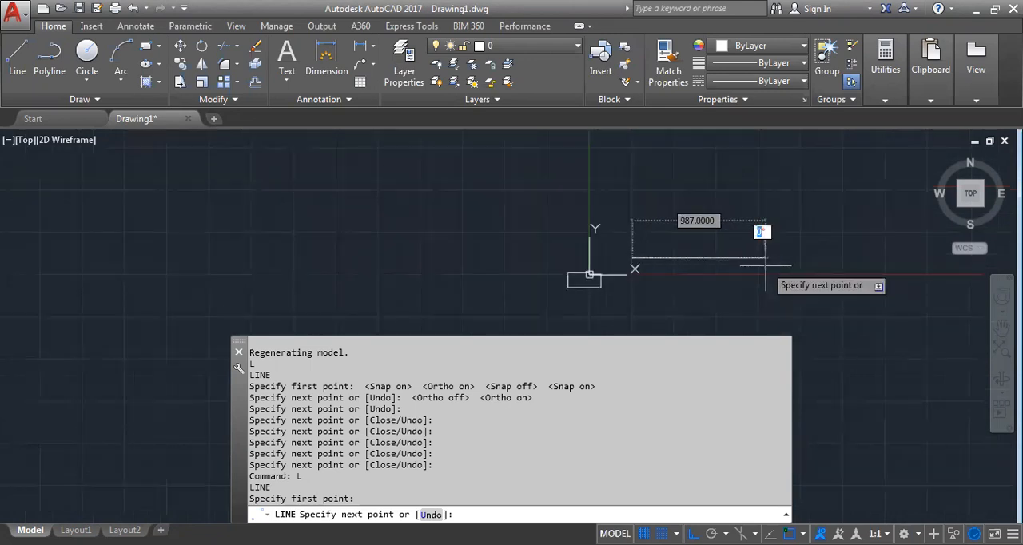
pyautogui.press('Tab')
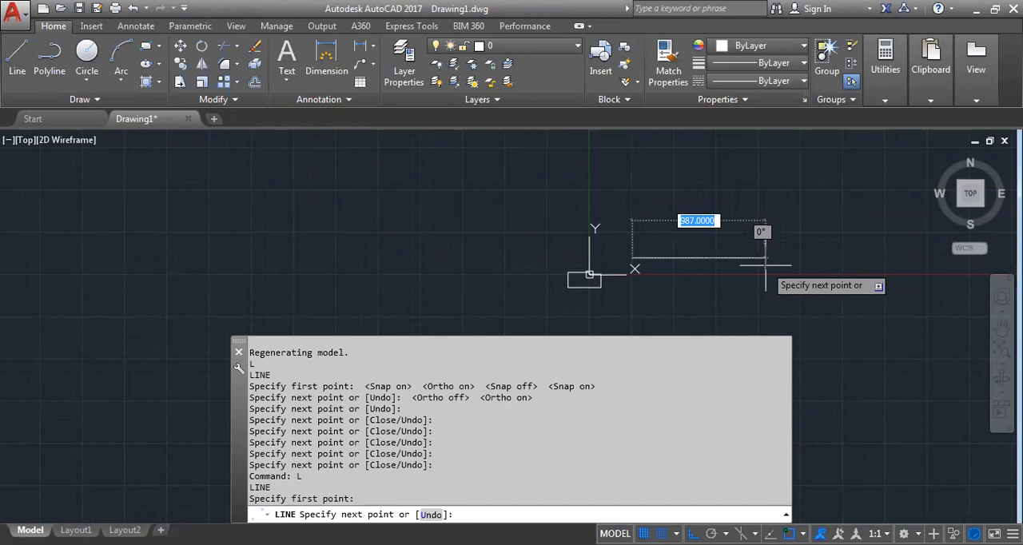
pyautogui.scroll(-10, 673, 327)
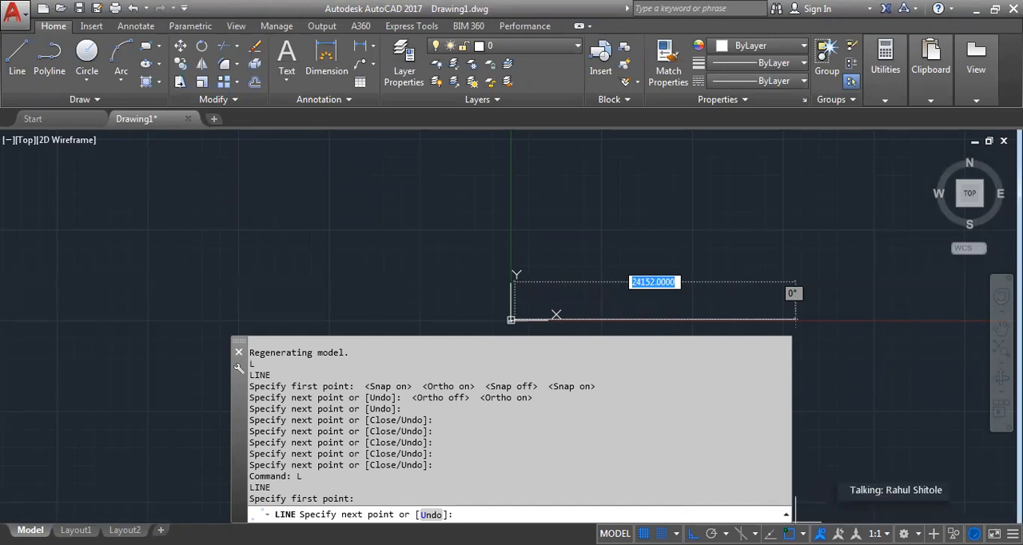
pyautogui.press('Escape')
# Turn on object snap tracking and select all object snap modes in the drafting settings, and accept them
pyautogui.scroll(-3, 479, 307)
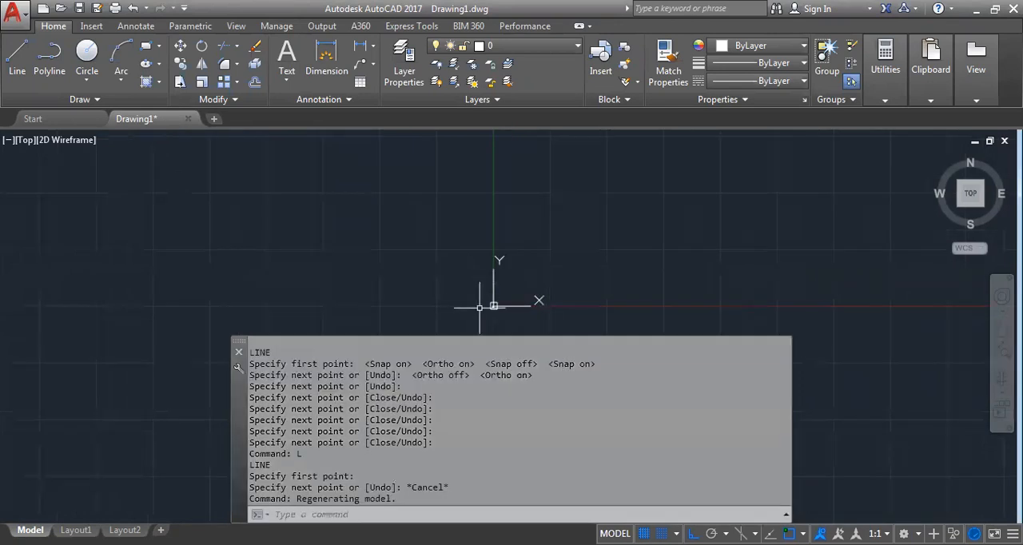
pyautogui.scroll(-3, 532, 232)
pyautogui.moveTo(670, 213); pyautogui.dragTo(680, 211, button='middle')
pyautogui.scroll(-4, 651, 205)
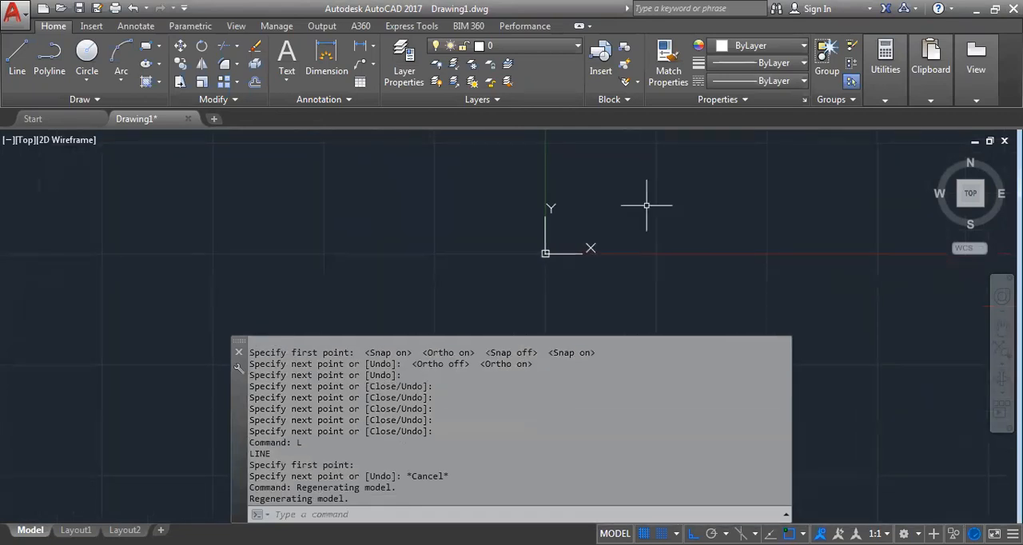
pyautogui.write('Osn')
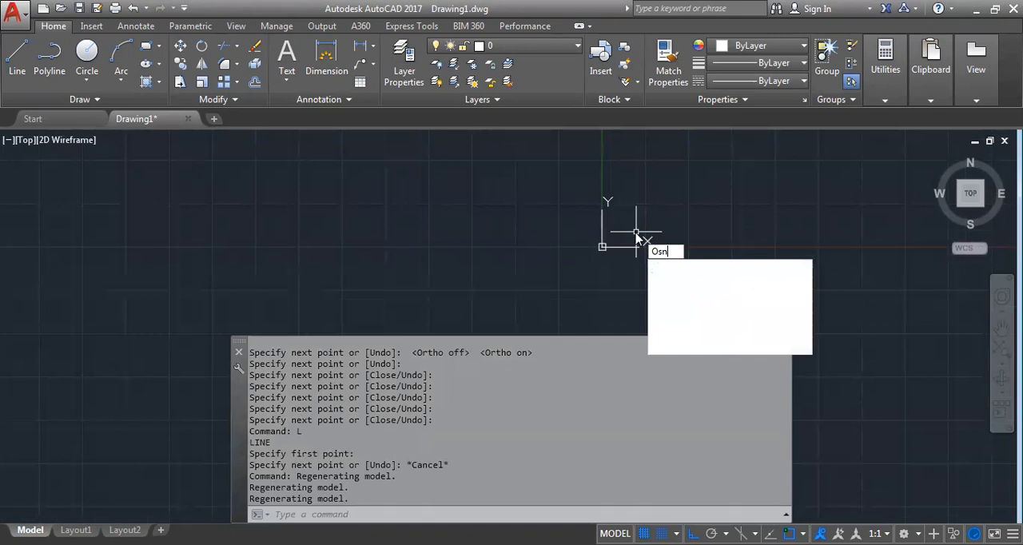
pyautogui.press('Return')
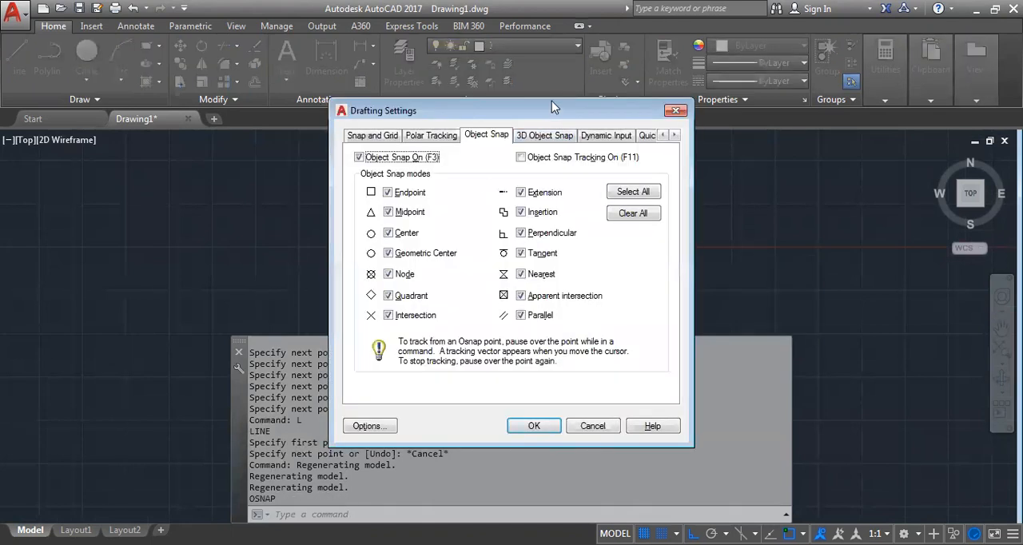
pyautogui.moveTo(552, 101); pyautogui.dragTo(587, 61)
pyautogui.click(556, 116)
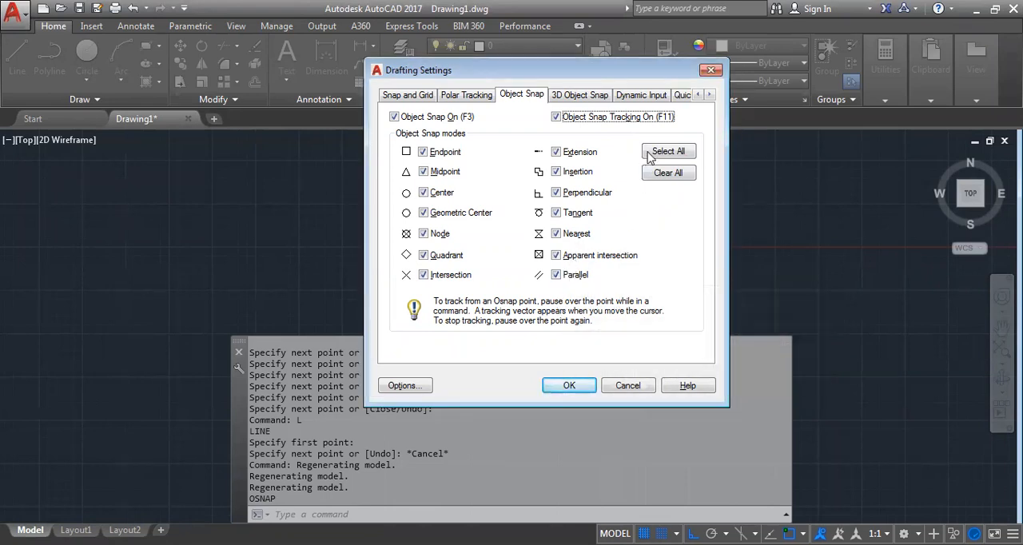
pyautogui.click(673, 162)
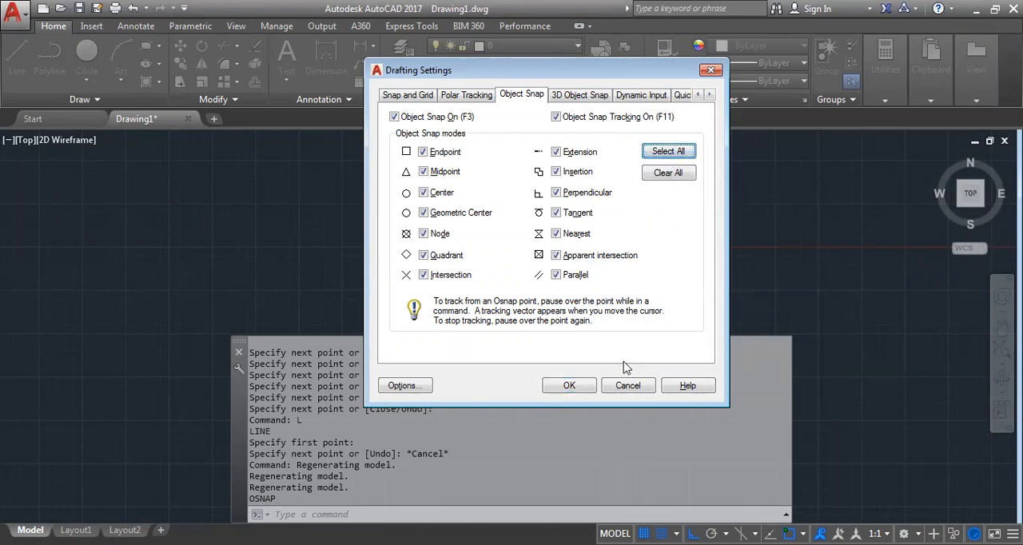
pyautogui.click(586, 385)
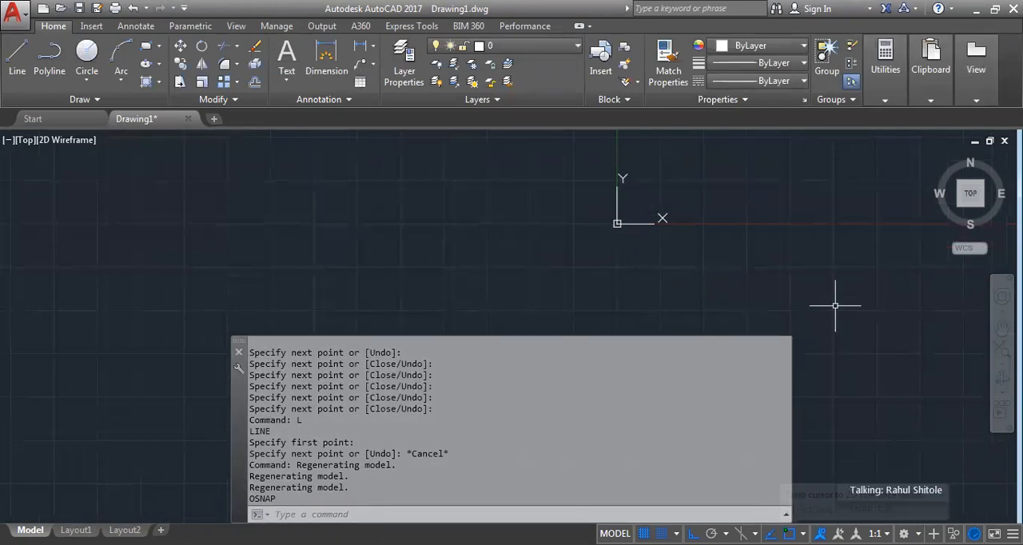
# Draw a rectangle around the origin, with its left edge close to the Y axis and its lower edge slightly below the X axis
pyautogui.moveTo(667, 233)
pyautogui.mouseDown(button='middle')
pyautogui.moveTo(705, 263)
pyautogui.moveTo(722, 261)
pyautogui.moveTo(581, 279)
pyautogui.mouseUp(button='middle')
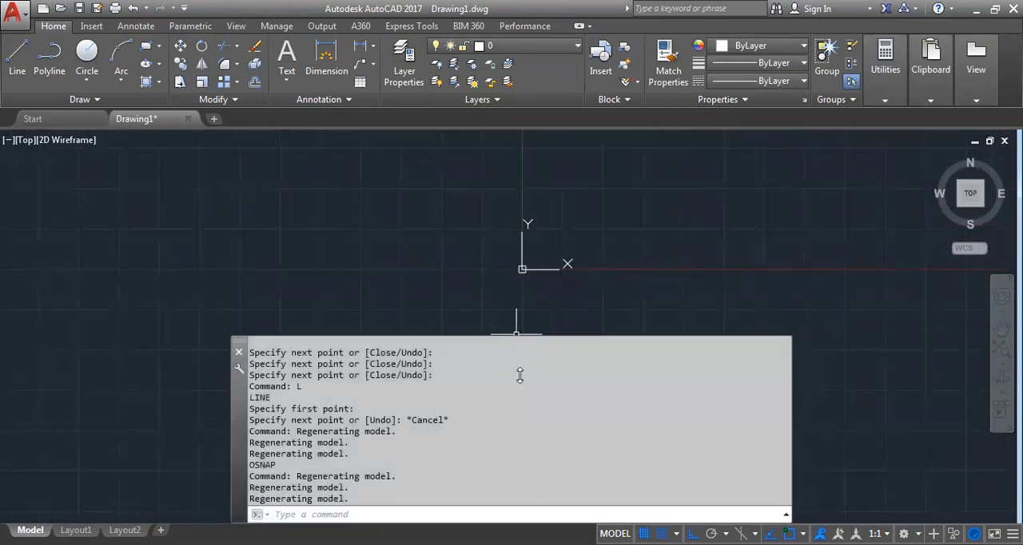
pyautogui.scroll(6, 542, 267)
pyautogui.moveTo(542, 267); pyautogui.dragTo(693, 220, button='middle')
pyautogui.scroll(-5, 552, 256)
pyautogui.scroll(6, 603, 260)
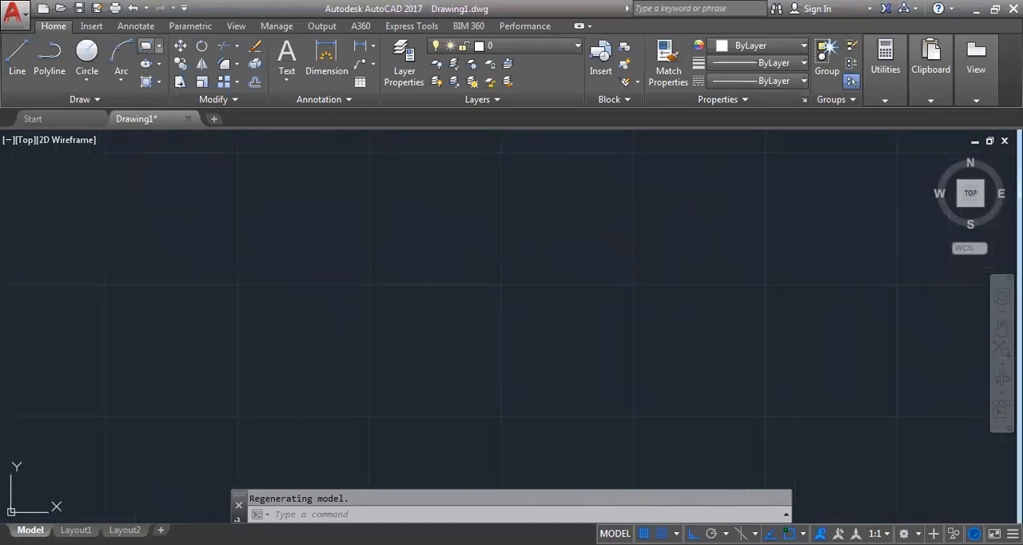
pyautogui.moveTo(828, 249); pyautogui.dragTo(697, 289, button='middle')
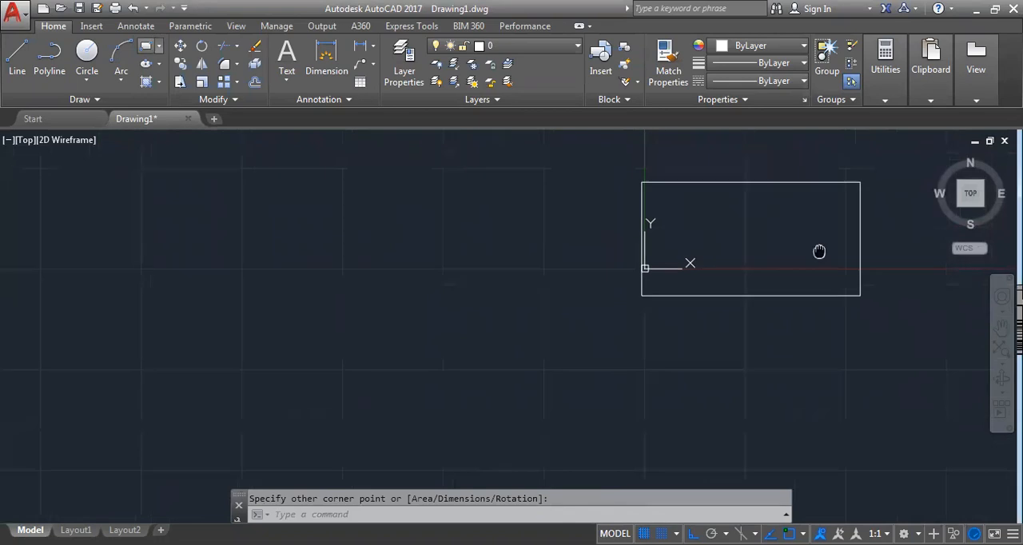
pyautogui.scroll(-2, 683, 258)
pyautogui.press('Escape')
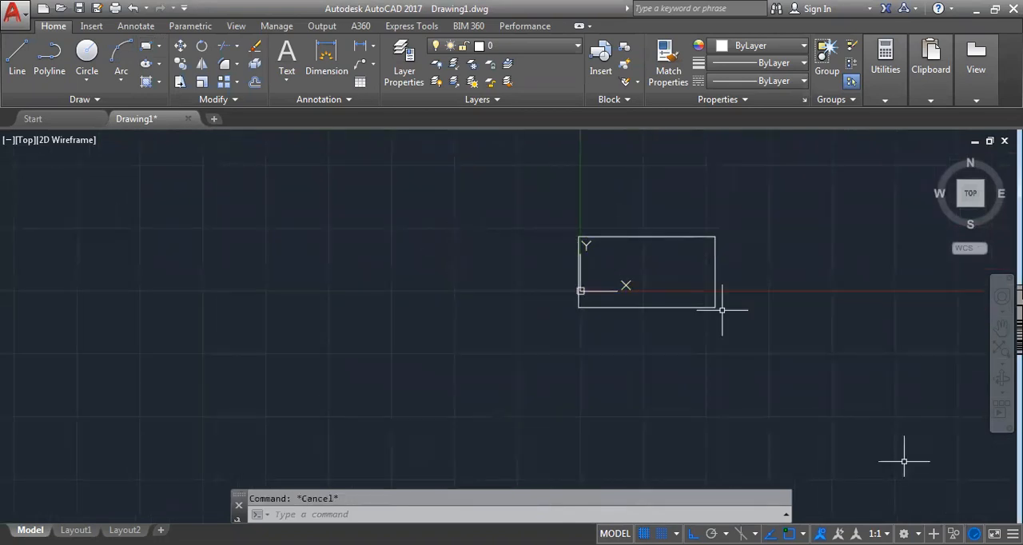
# Toggle object snap and ortho, leaving only object snap on, and draw two slanted lines joining the rectangle's right-hand corners at a point beyond it
pyautogui.click(789, 534)
pyautogui.press('F8')
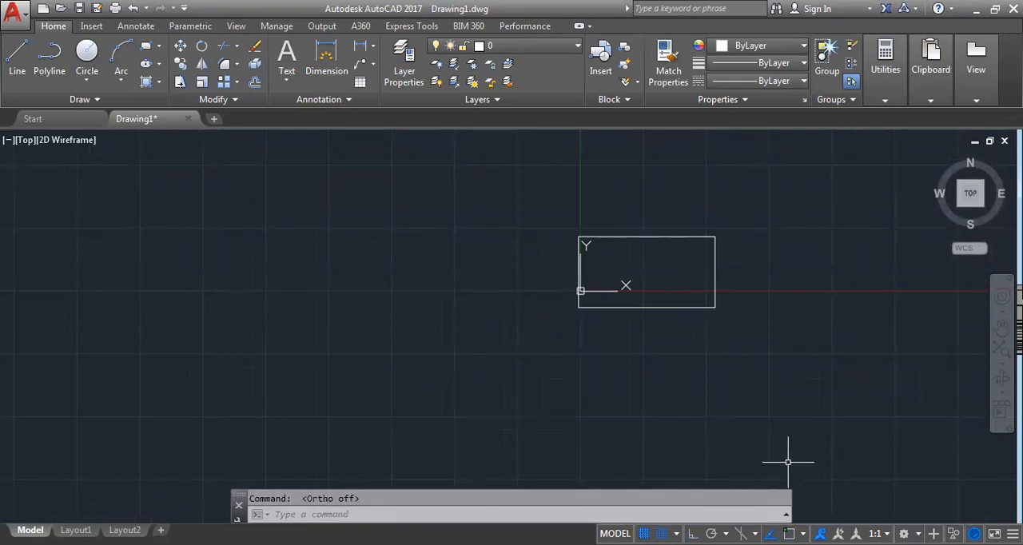
pyautogui.write('l')
pyautogui.press('Return')
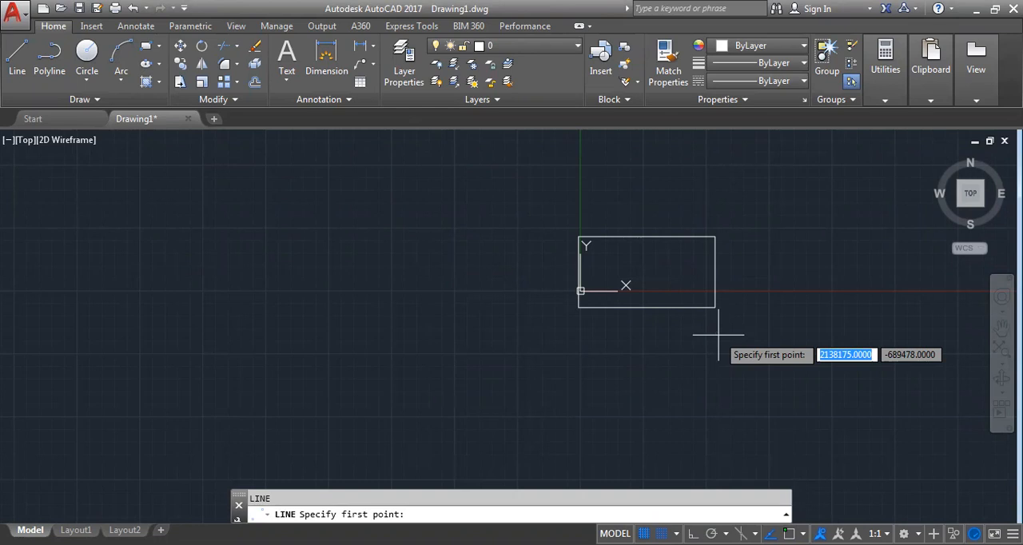
pyautogui.scroll(4, 718, 336)
pyautogui.press('F3')
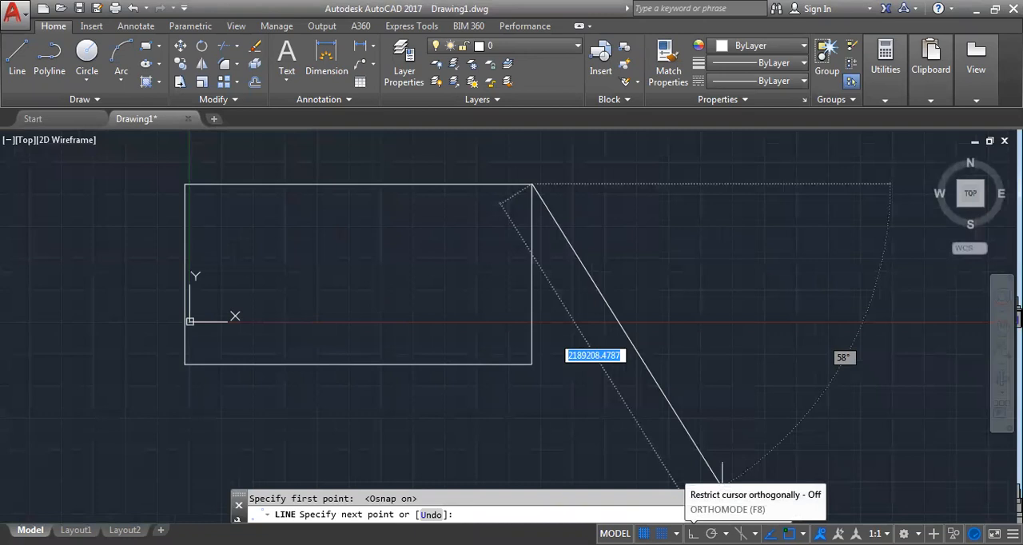
pyautogui.click(692, 534)
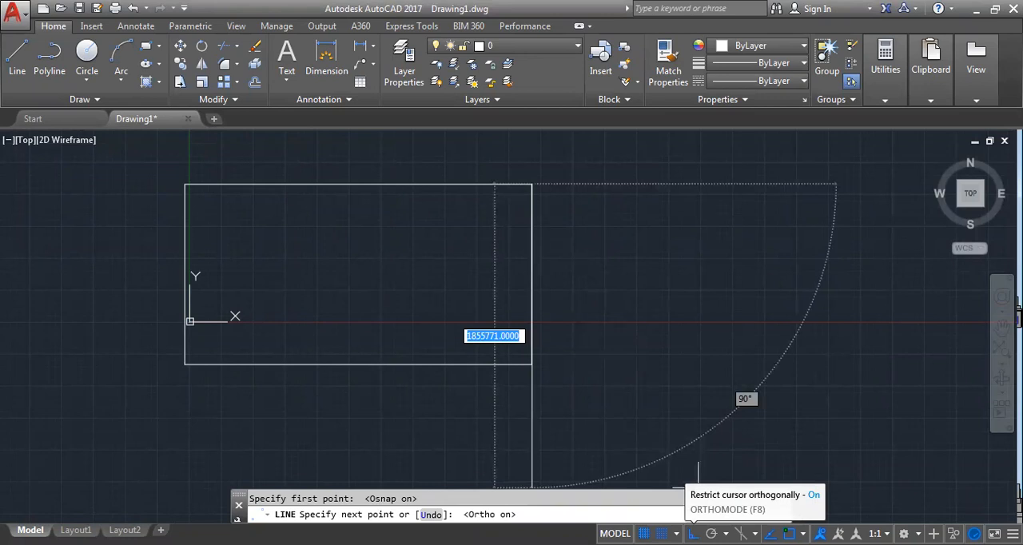
pyautogui.press('F8')
pyautogui.click(854, 336)
pyautogui.click(531, 364)
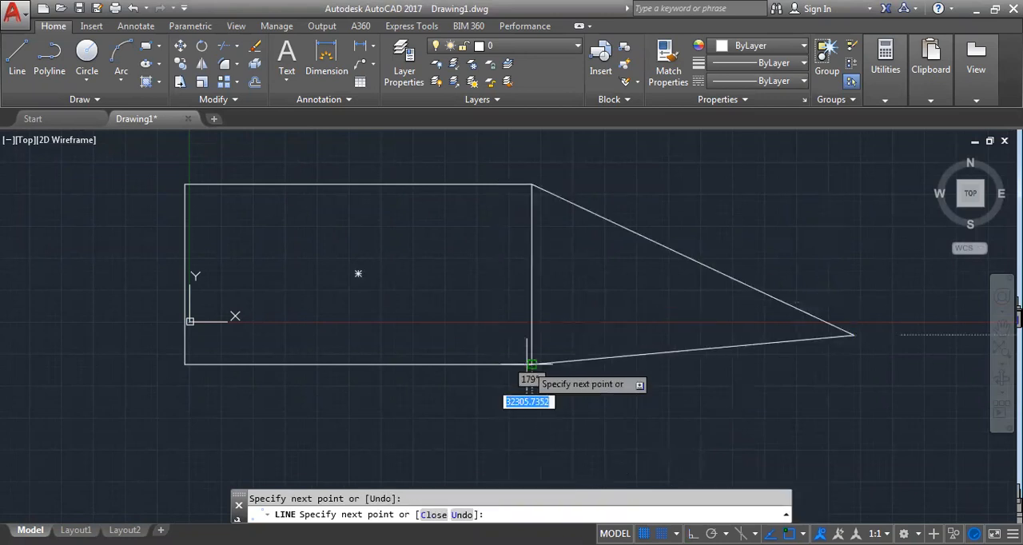
pyautogui.press('Escape')
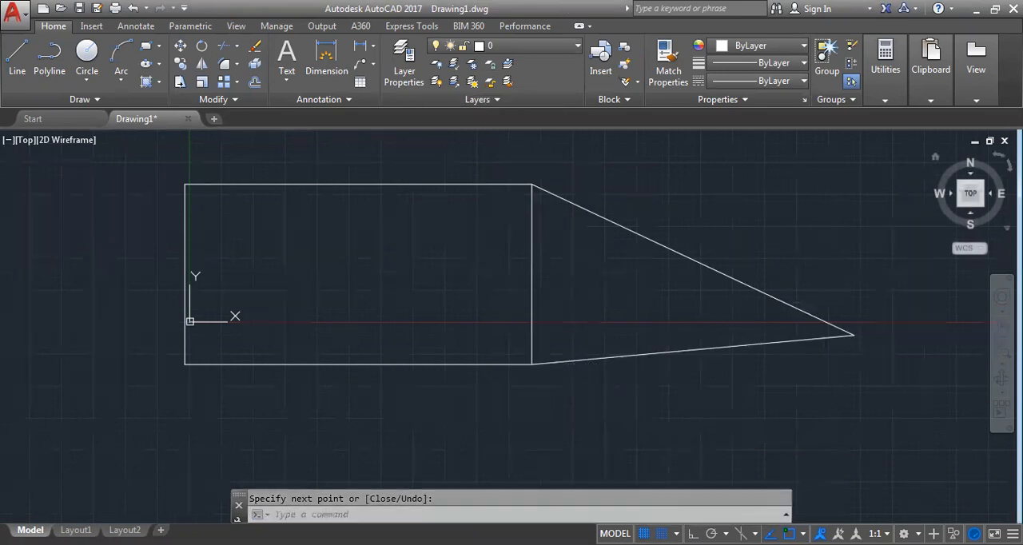
# Erase all objects in the drawing and turn ortho mode on
pyautogui.moveTo(586, 309); pyautogui.dragTo(586, 309, button='middle')
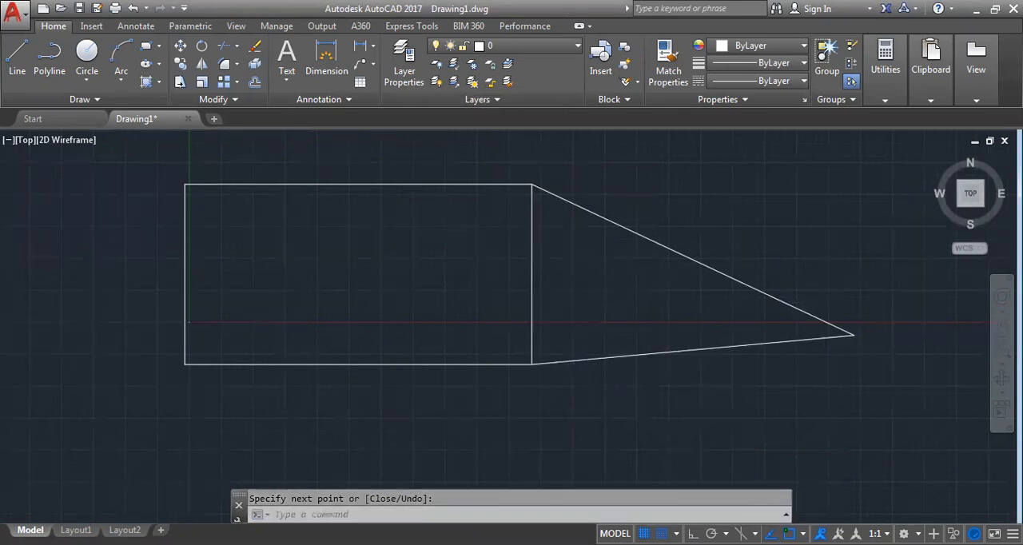
pyautogui.scroll(-2, 586, 343)
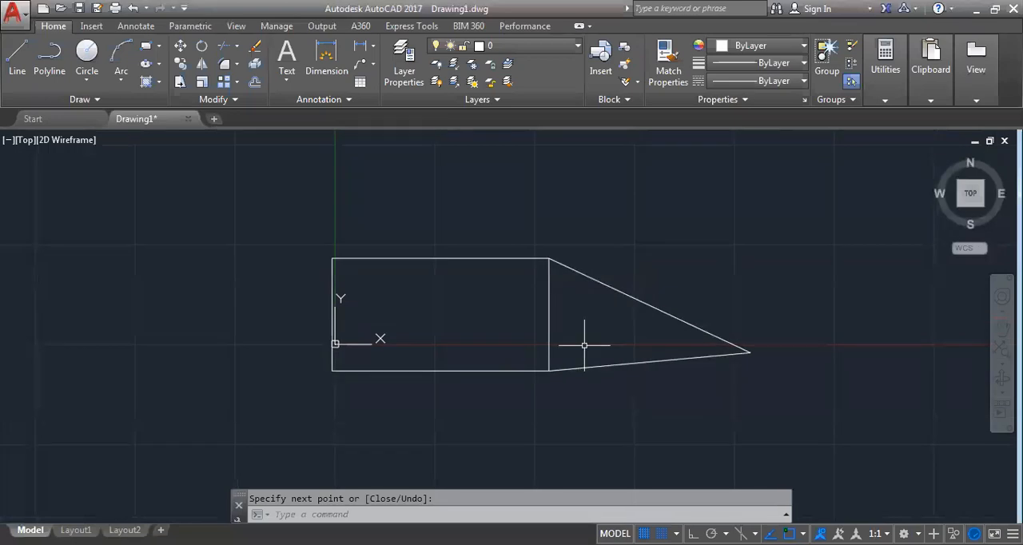
pyautogui.click(838, 447)
pyautogui.click(331, 251)
pyautogui.press('Delete')
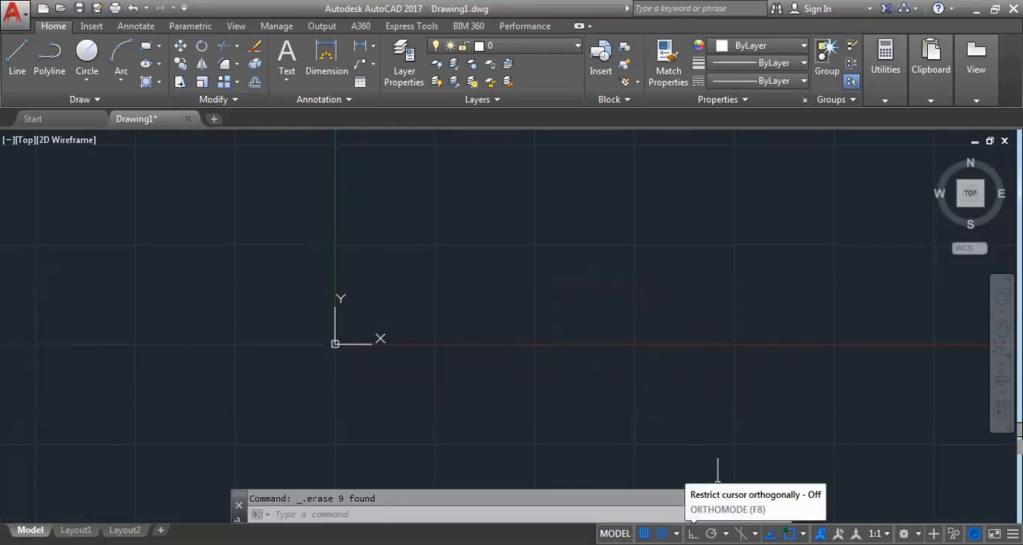
pyautogui.click(694, 534)
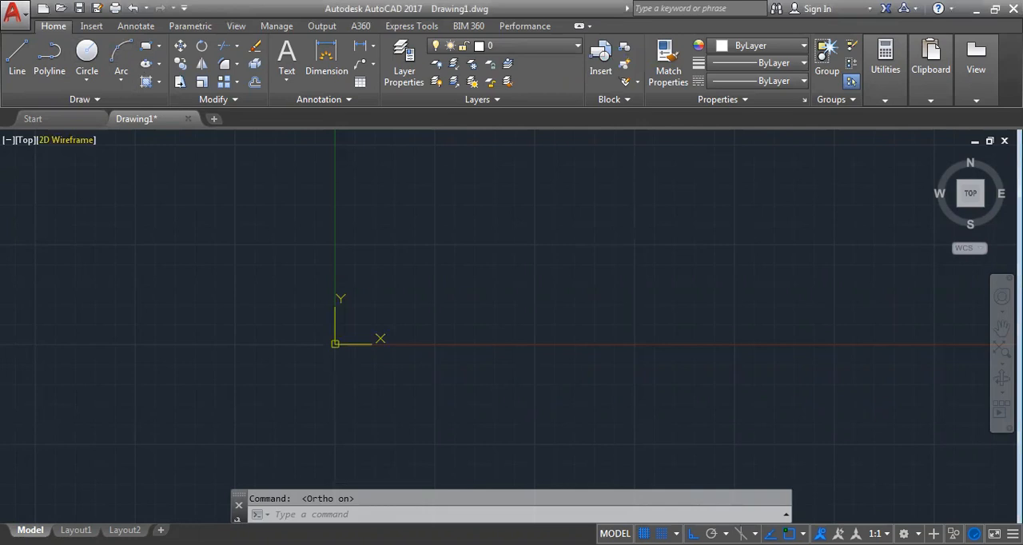
pyautogui.write('REC')
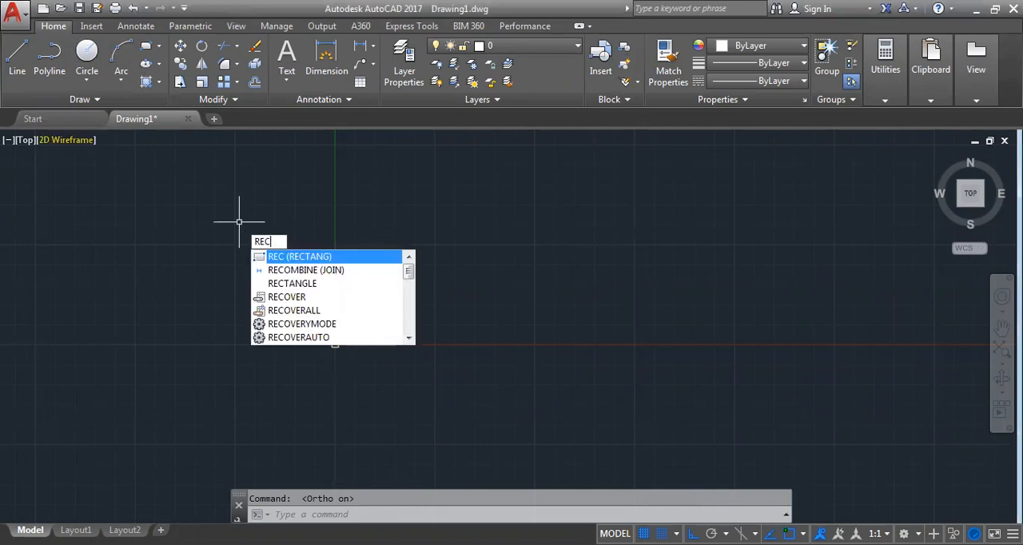
pyautogui.press('Return')
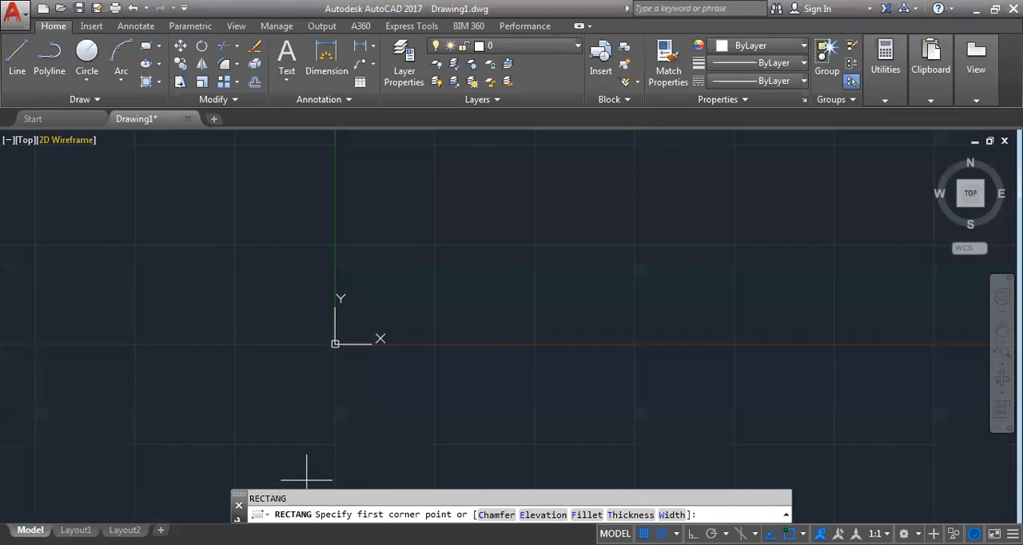
pyautogui.click(307, 480)
pyautogui.moveTo(527, 168); pyautogui.dragTo(752, 301, button='middle')
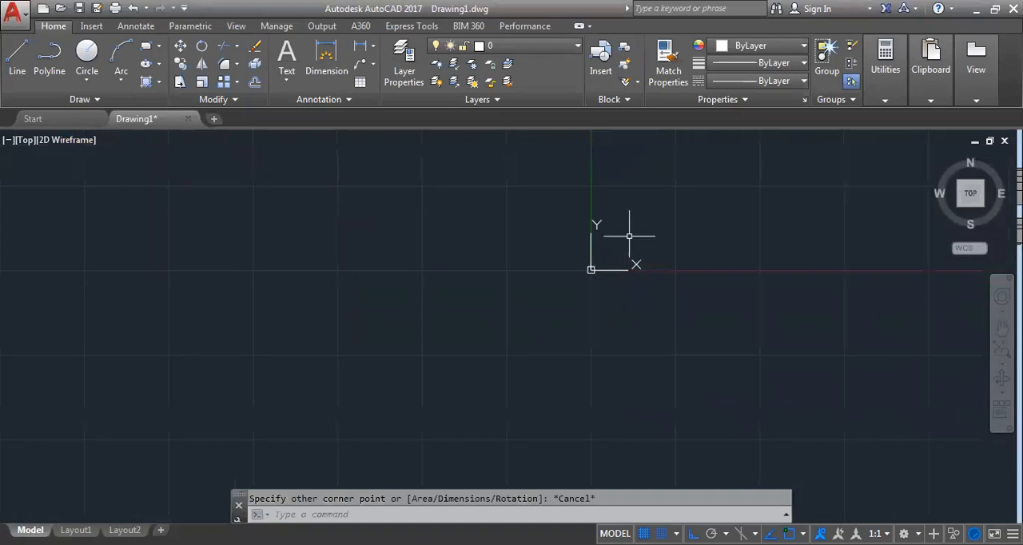
pyautogui.moveTo(623, 246); pyautogui.dragTo(542, 373, button='middle')
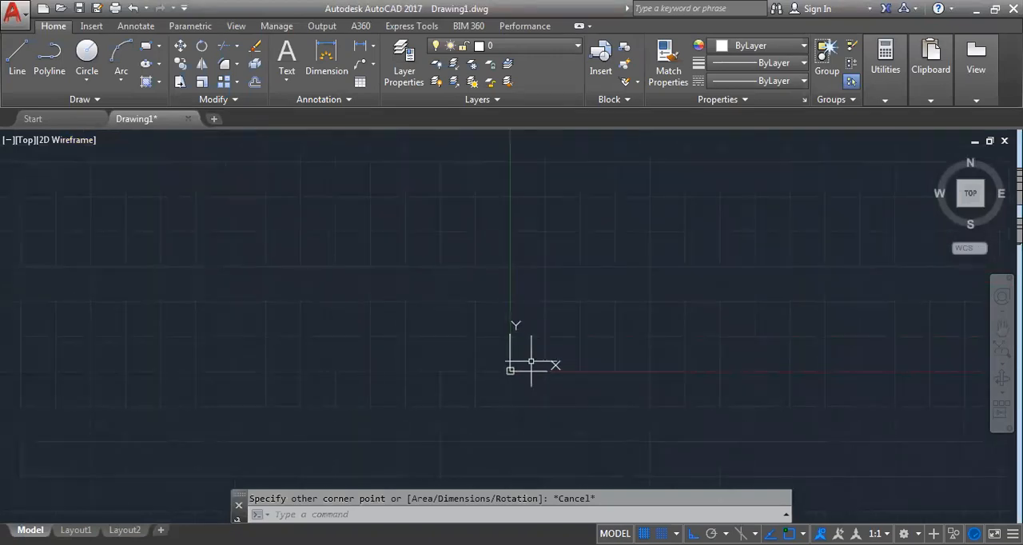
# Draw a rectangle just to the right of the Y axis, with its lower edge slightly below the X axis
pyautogui.write('REC')
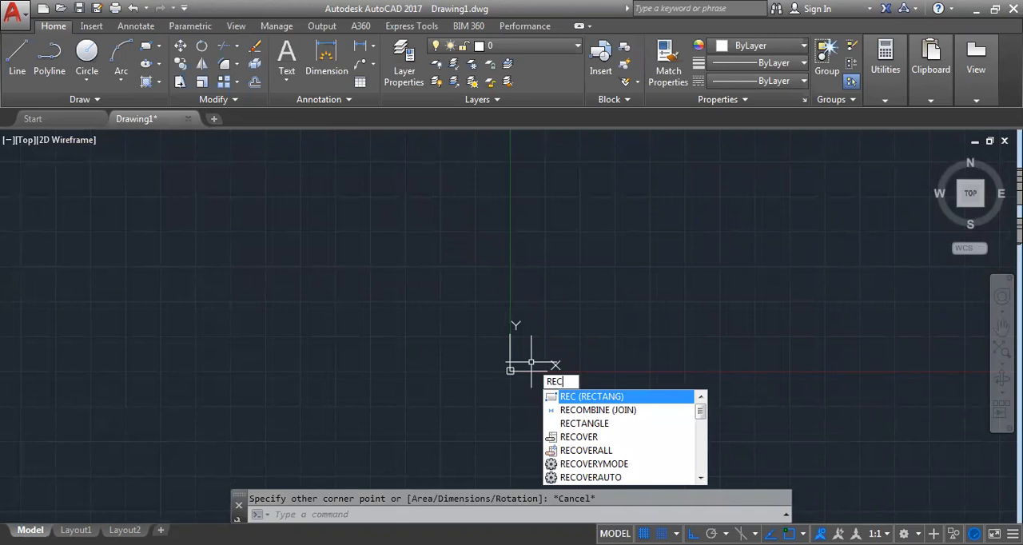
pyautogui.press('Return')
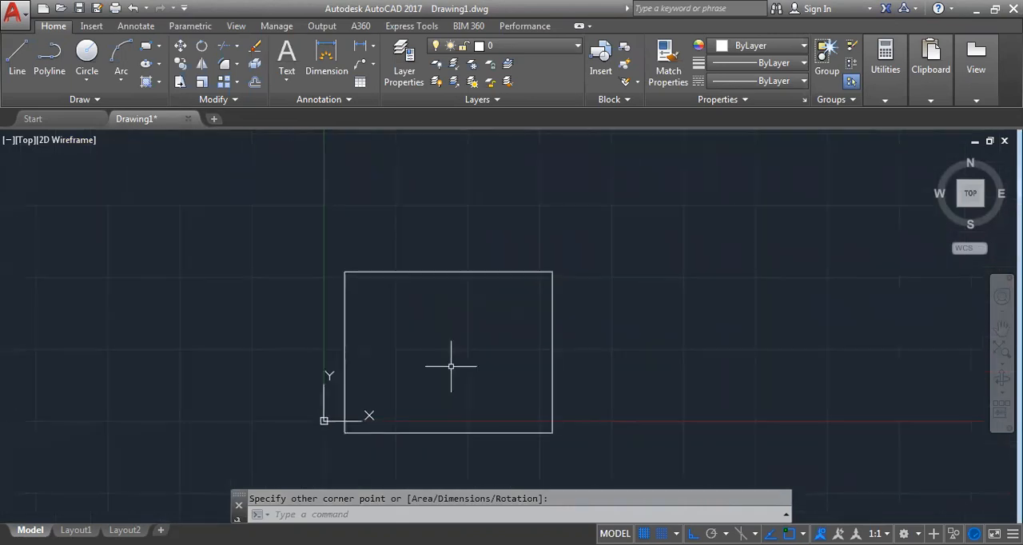
pyautogui.moveTo(451, 366); pyautogui.dragTo(464, 395, button='middle')
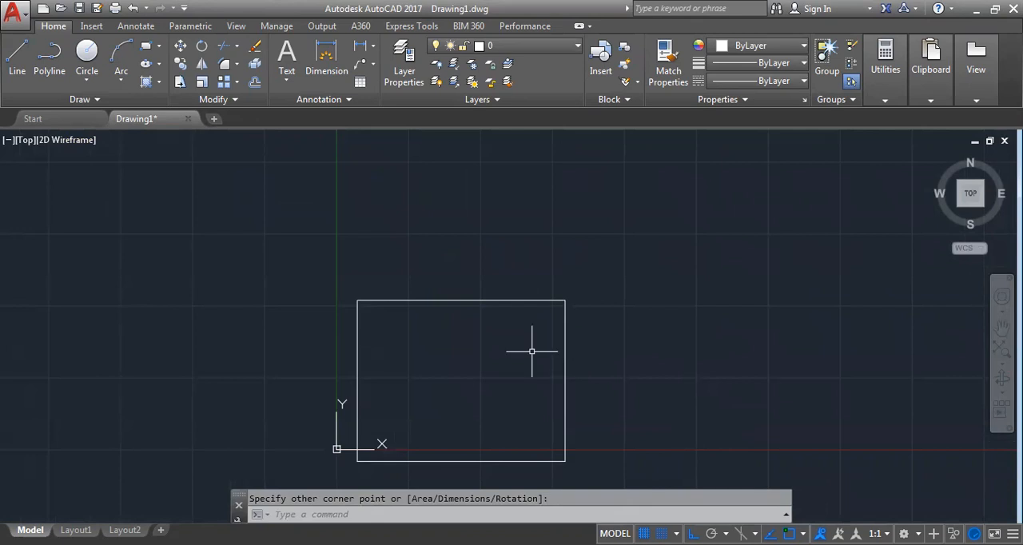
# Switch snap mode off and back on to compare the cursor's movement on the grid
pyautogui.scroll(8, 344, 481)
pyautogui.scroll(5, 359, 265)
pyautogui.scroll(6, 339, 238)
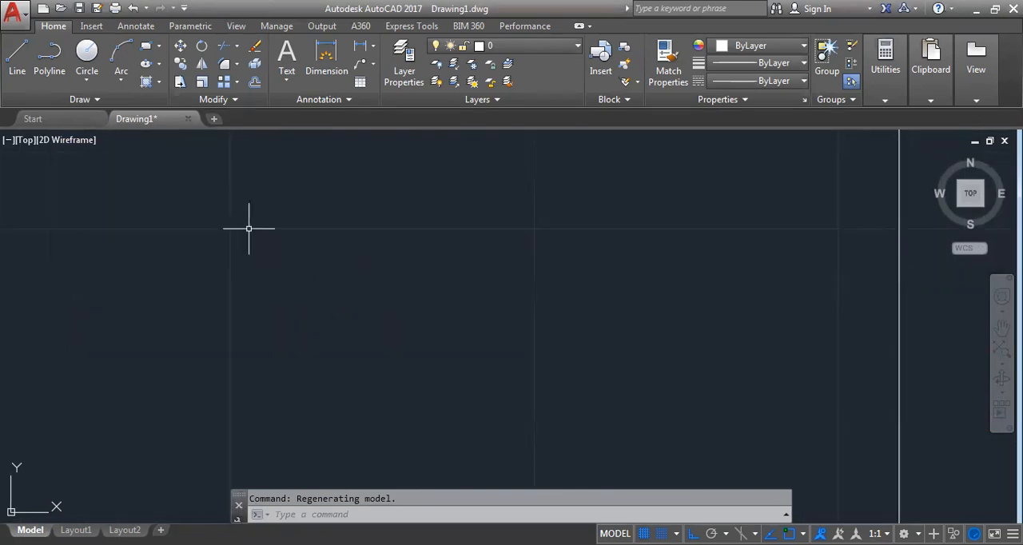
pyautogui.press('F9')
pyautogui.press('F9')
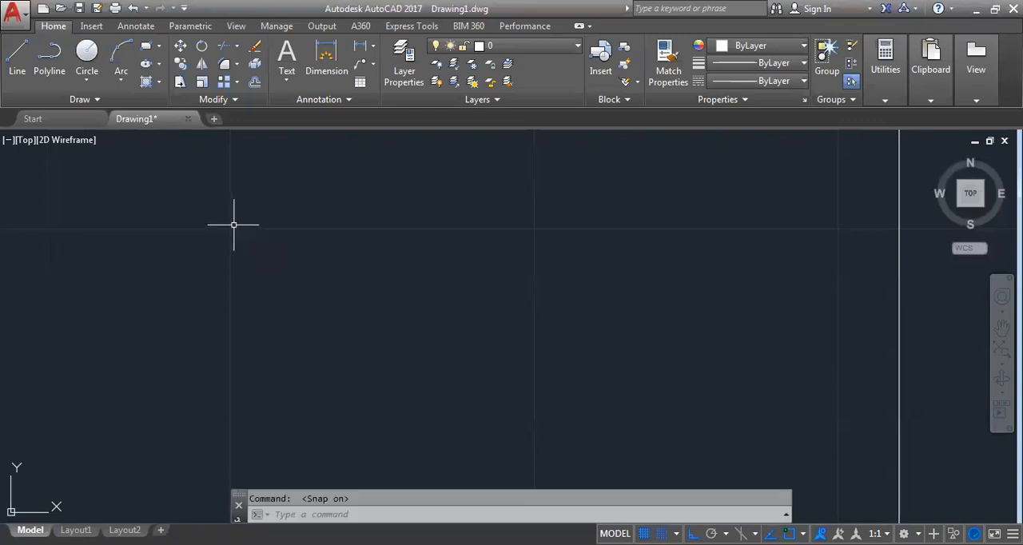
pyautogui.write('l')
pyautogui.press('Return')
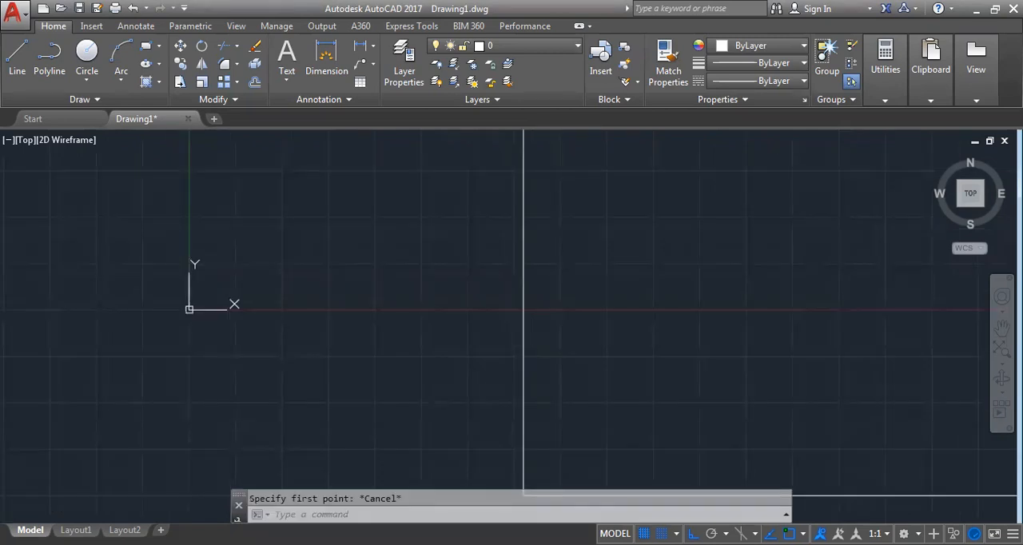
pyautogui.moveTo(702, 454)
pyautogui.mouseDown(button='middle')
pyautogui.moveTo(686, 418)
pyautogui.moveTo(549, 406)
pyautogui.mouseUp(button='middle')
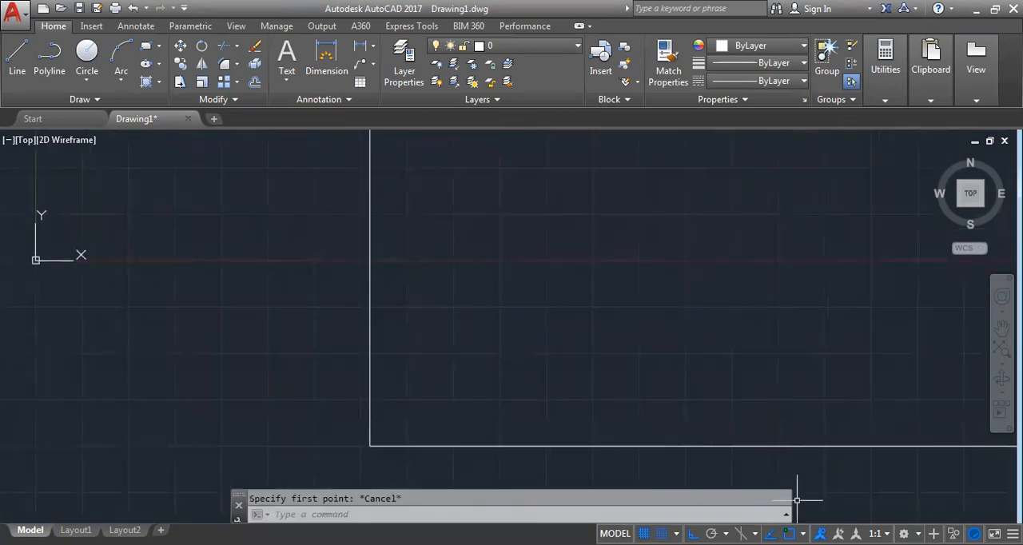
# Turn off object snap, object snap tracking and ortho mode
pyautogui.click(789, 534)
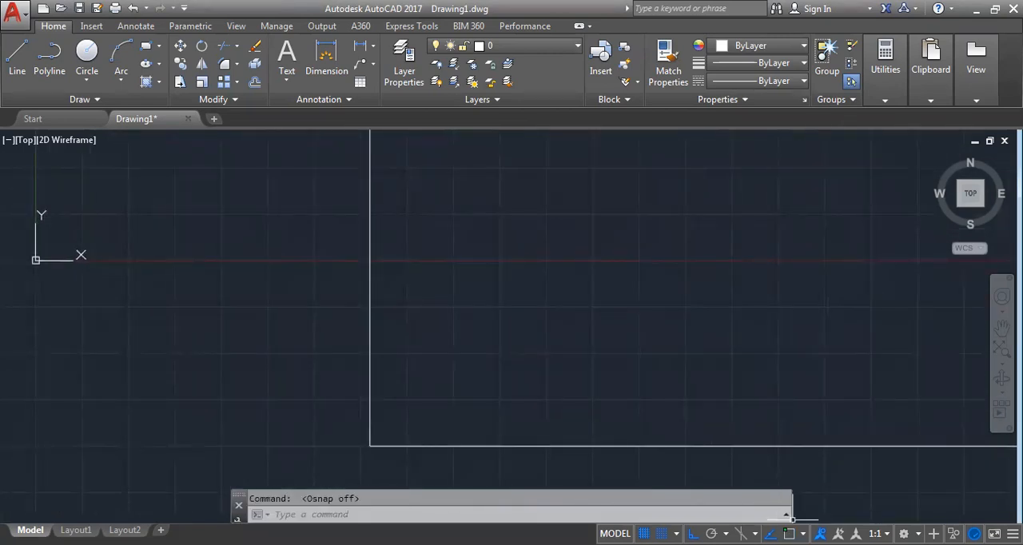
pyautogui.click(769, 533)
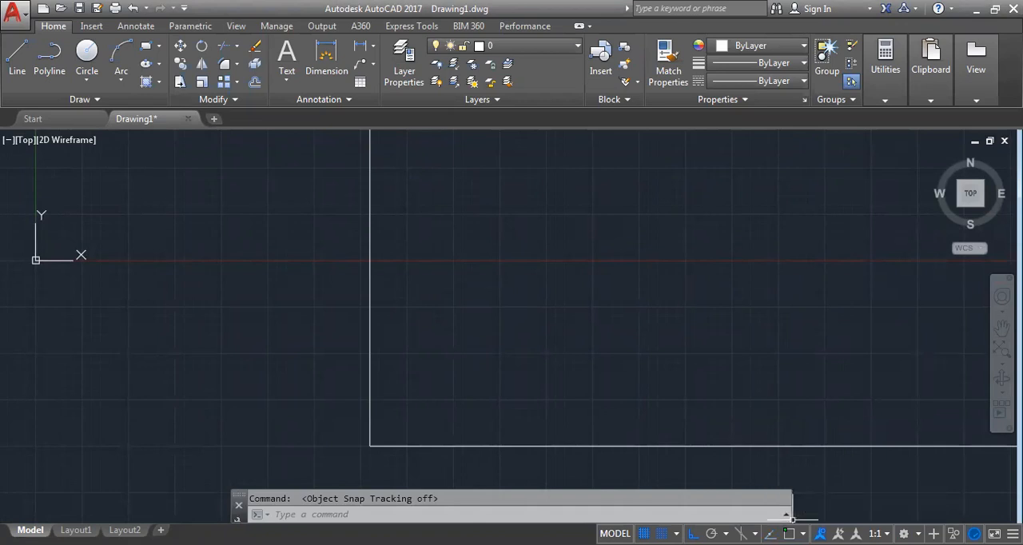
pyautogui.click(693, 533)
# Draw a horizontal line 100 units long from the Y axis above the rectangle, turning ortho mode on before fixing its length
pyautogui.scroll(-8, 357, 317)
pyautogui.scroll(-8, 408, 243)
pyautogui.moveTo(448, 224); pyautogui.dragTo(459, 357, button='middle')
pyautogui.scroll(10, 454, 329)
pyautogui.moveTo(233, 285); pyautogui.dragTo(331, 313, button='middle')
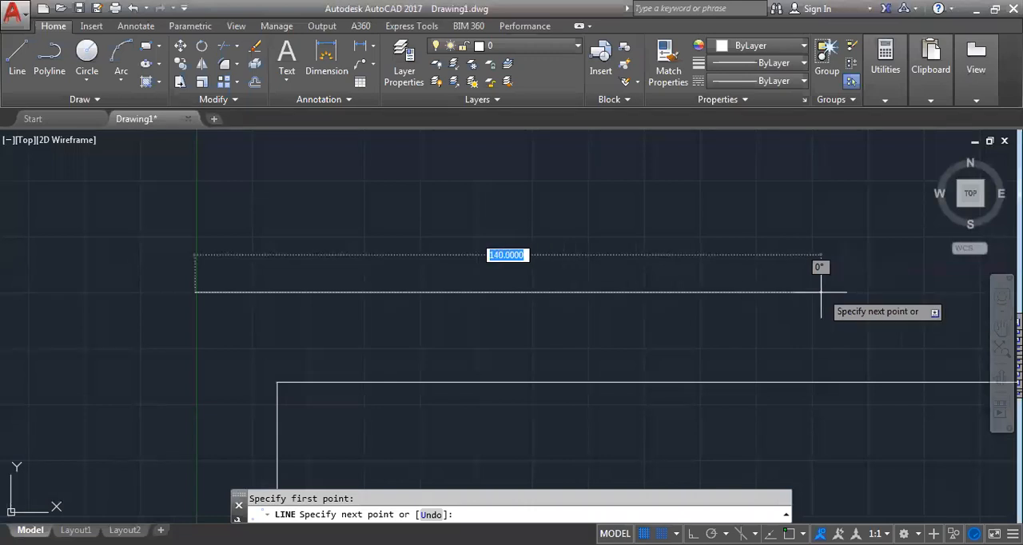
pyautogui.scroll(-2, 821, 293)
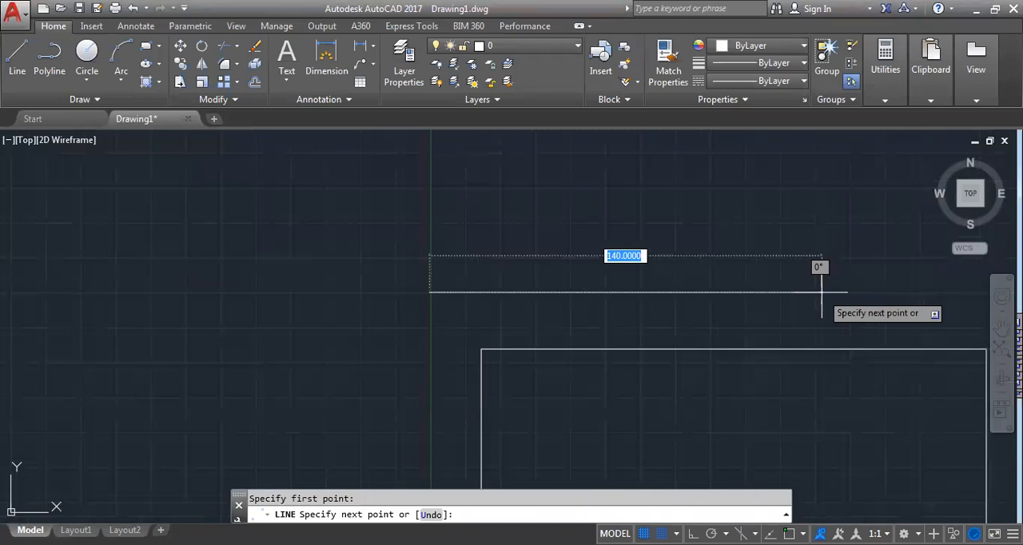
pyautogui.moveTo(822, 293); pyautogui.dragTo(763, 341, button='middle')
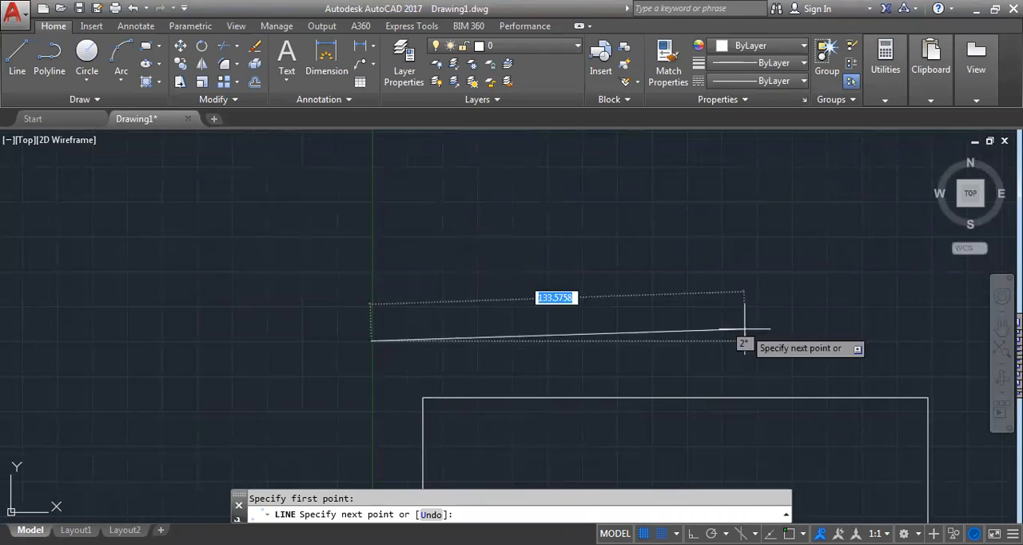
pyautogui.click(692, 534)
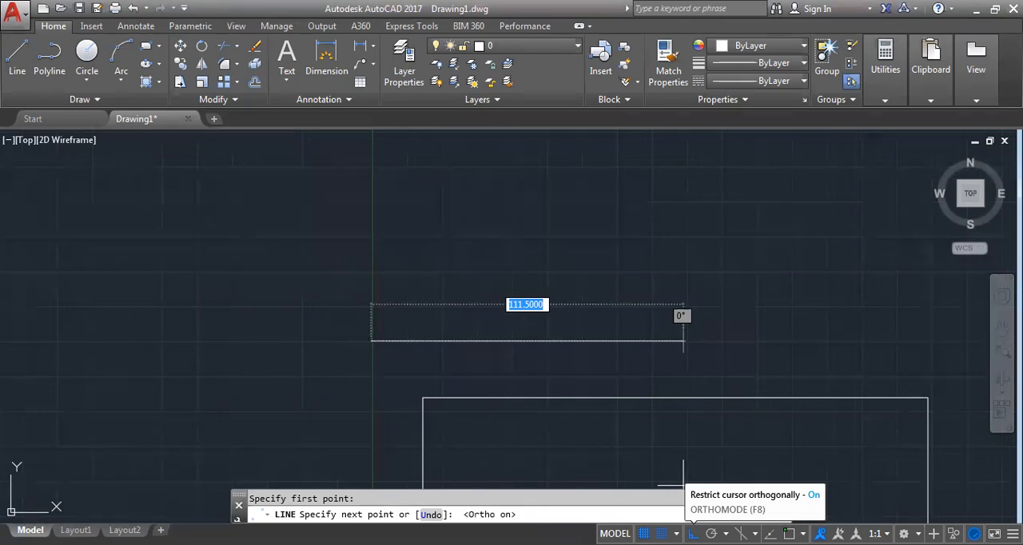
pyautogui.scroll(-3, 684, 304)
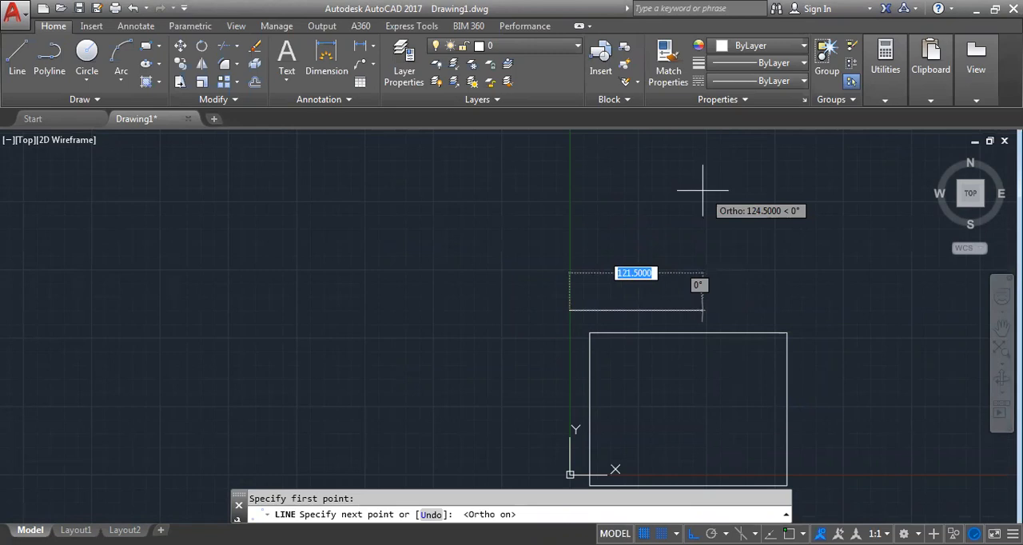
pyautogui.write('100')
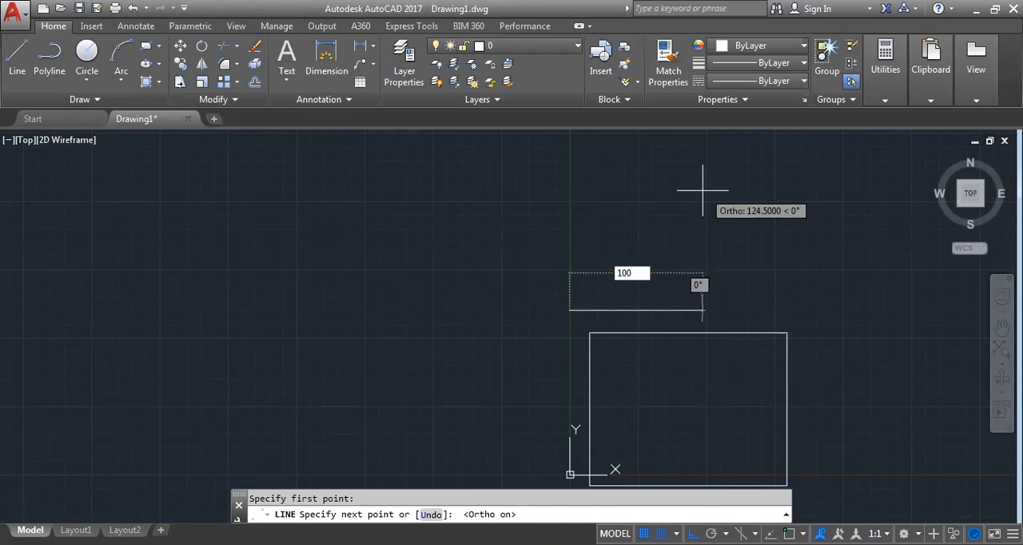
pyautogui.press('Return')
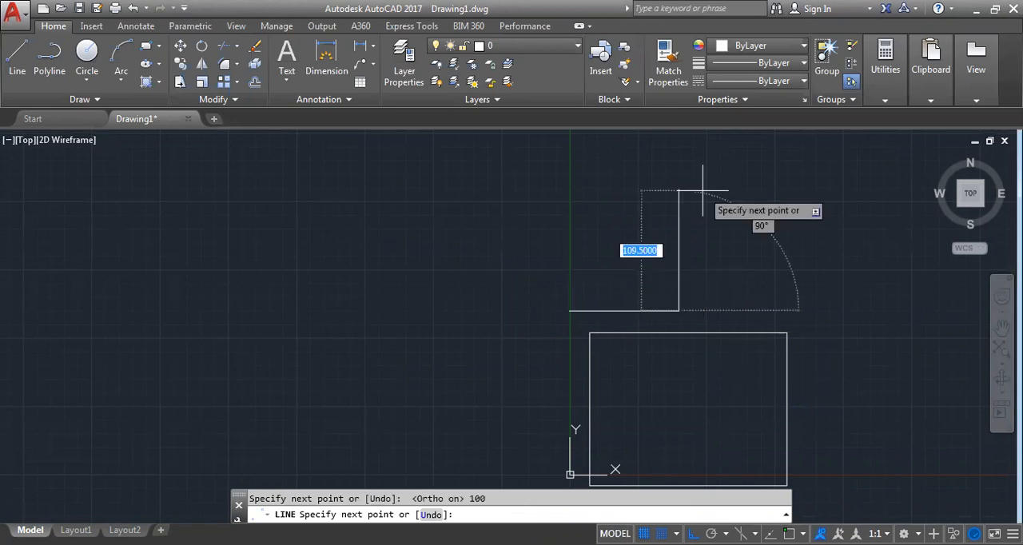
pyautogui.press('Escape')
# Toggle object snap on and off to compare how a line's first point is picked, leaving it on
pyautogui.scroll(3, 595, 349)
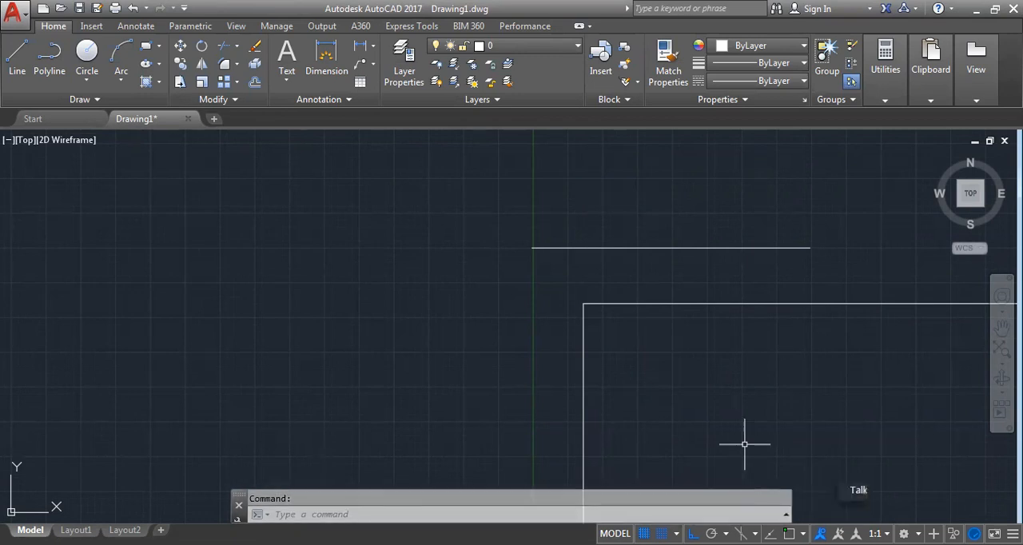
pyautogui.moveTo(812, 349)
pyautogui.mouseDown(button='middle')
pyautogui.moveTo(702, 320)
pyautogui.moveTo(685, 299)
pyautogui.mouseUp(button='middle')
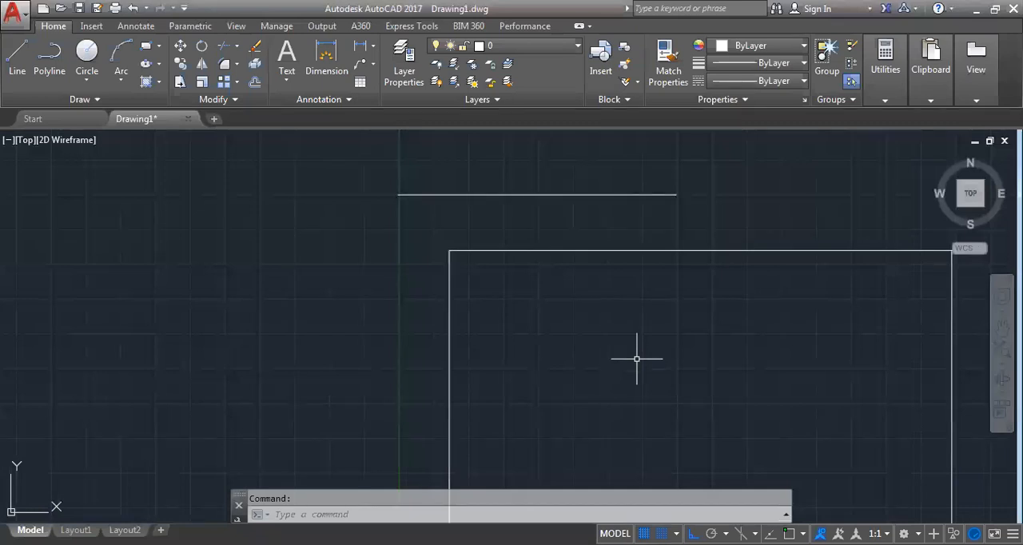
pyautogui.press('F3')
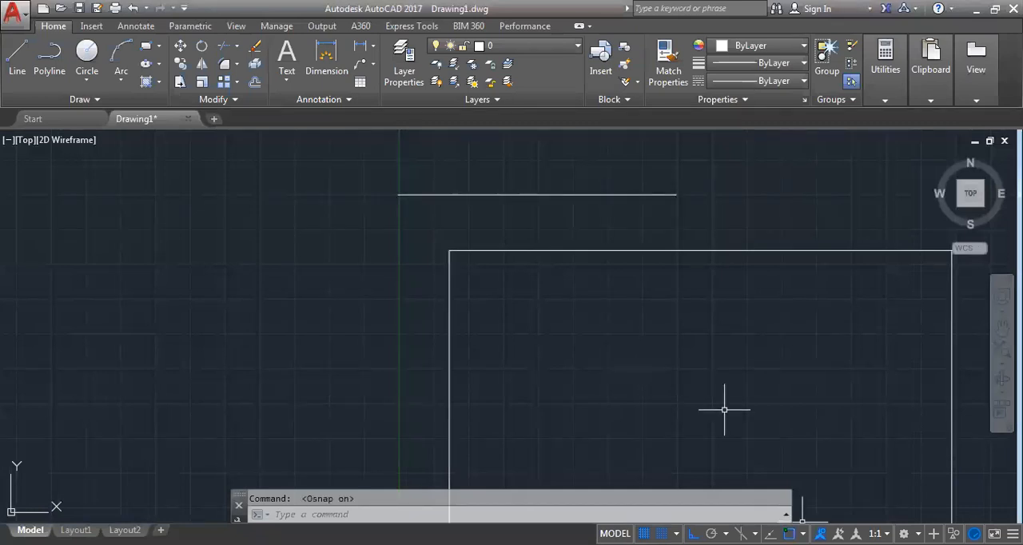
pyautogui.press('F3')
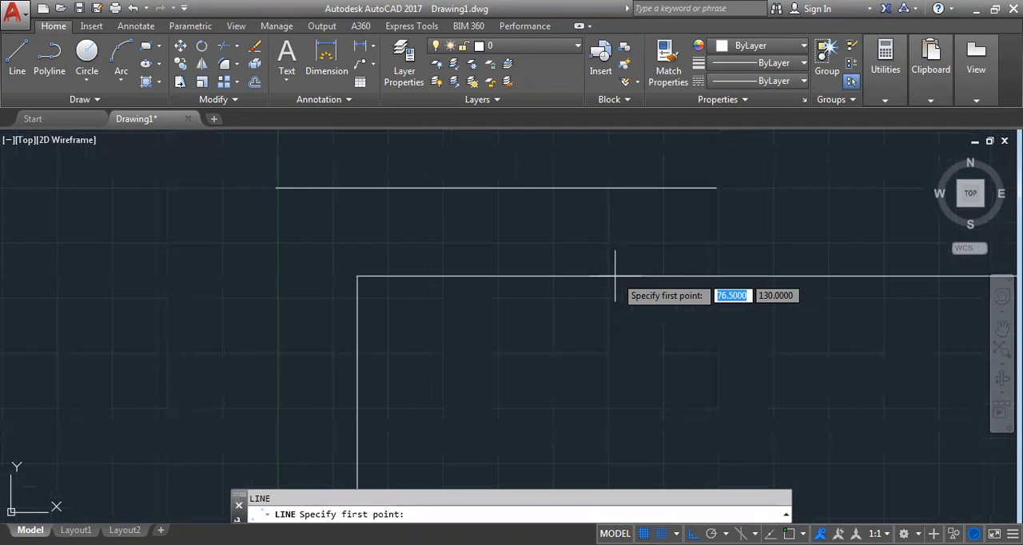
pyautogui.scroll(3, 362, 273)
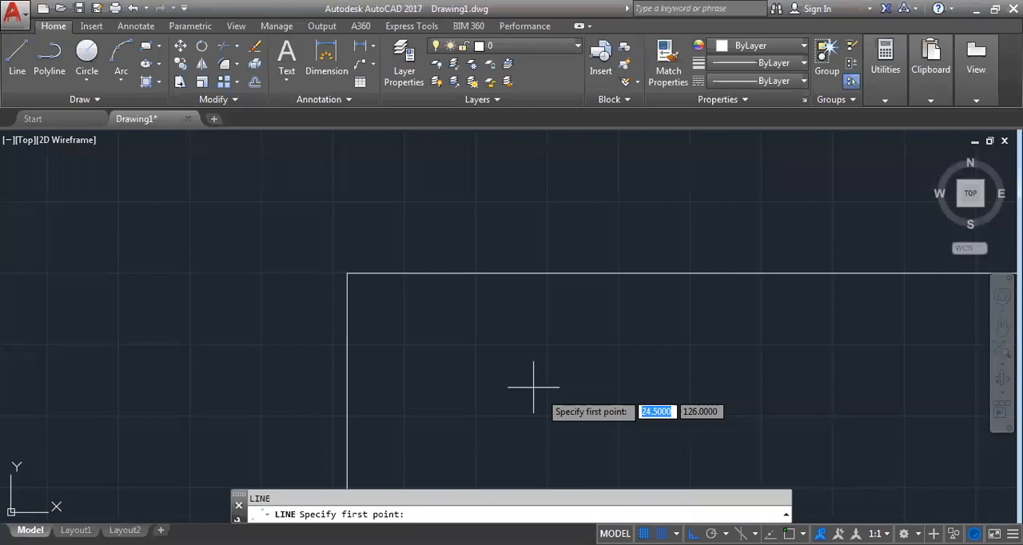
pyautogui.press('F3')
pyautogui.press('F3')
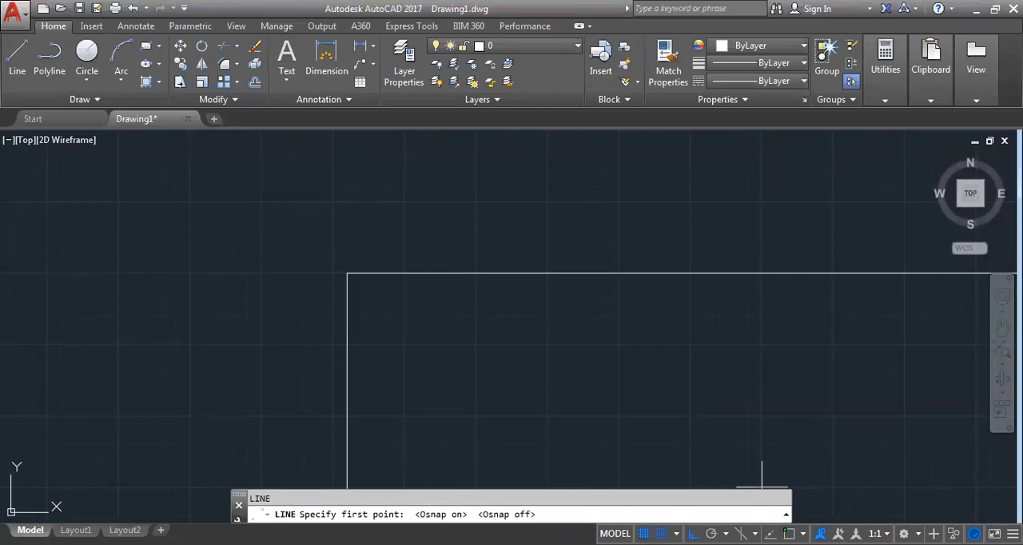
pyautogui.press('F3')
# Draw a vertical line from the midpoint of the rectangle's upper edge down to its lower edge
pyautogui.scroll(-5, 675, 277)
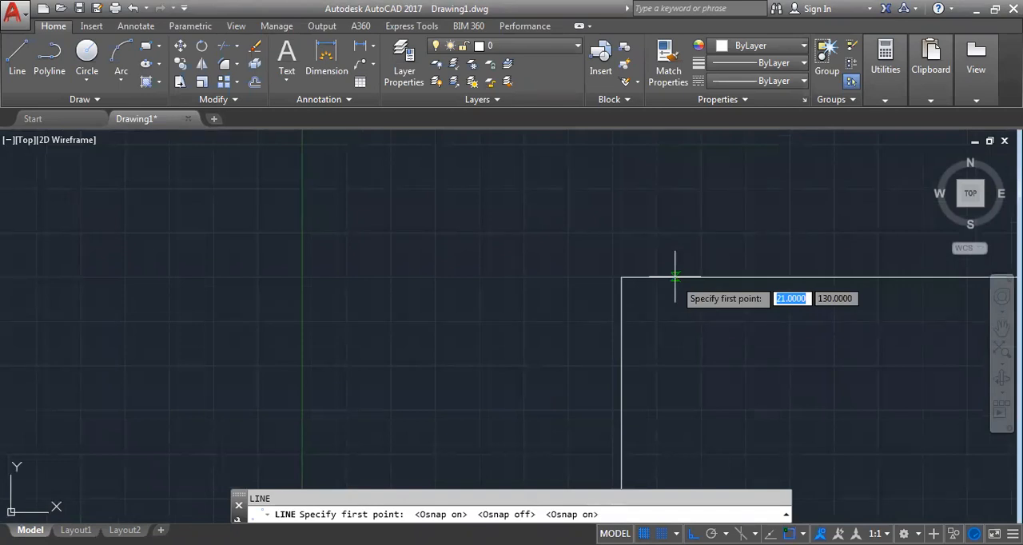
pyautogui.scroll(-4, 675, 277)
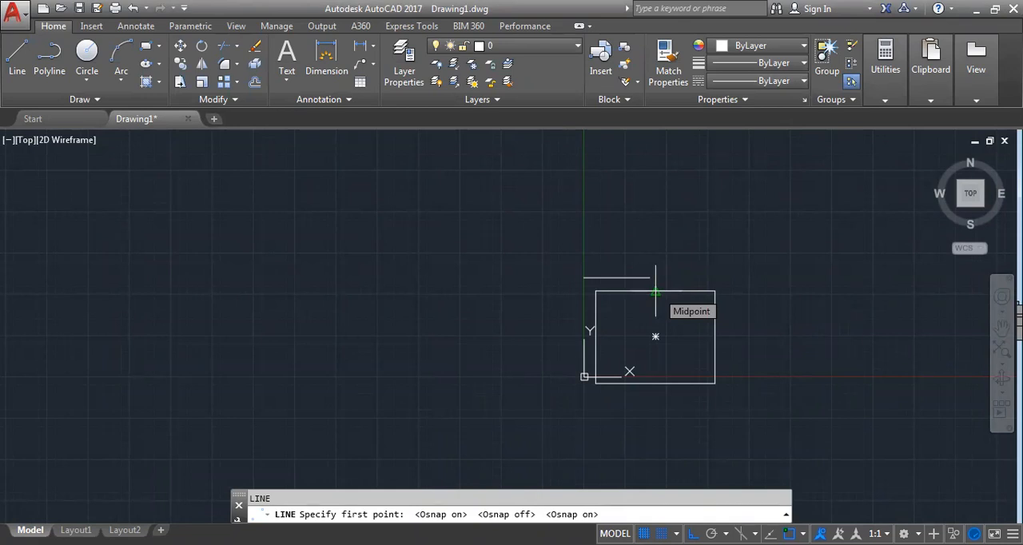
pyautogui.click(655, 293)
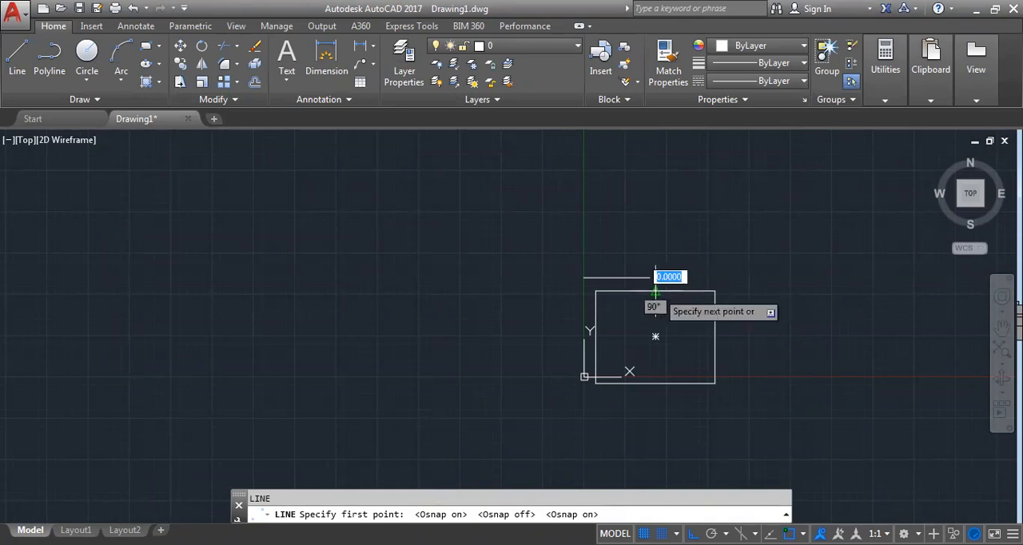
pyautogui.click(656, 383)
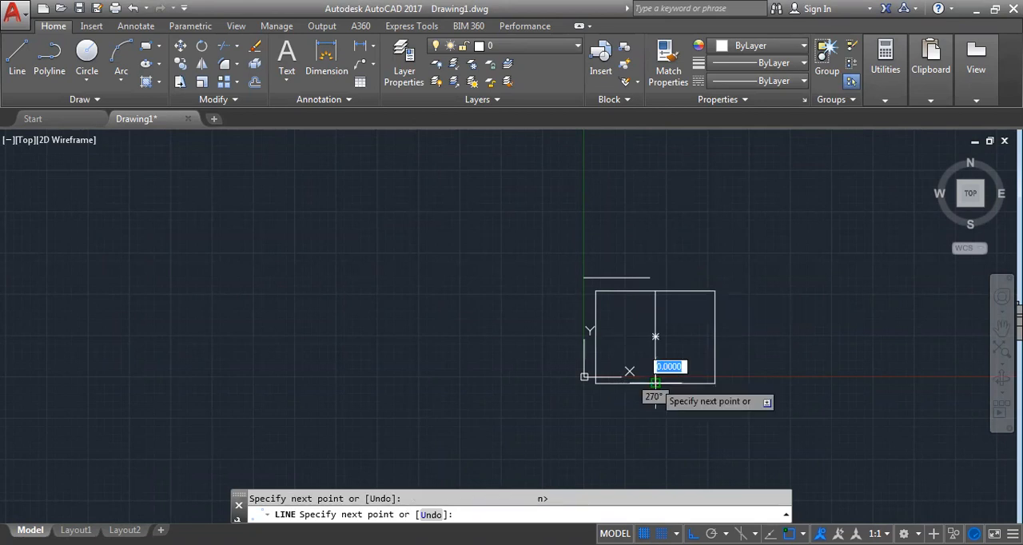
pyautogui.press('Return')
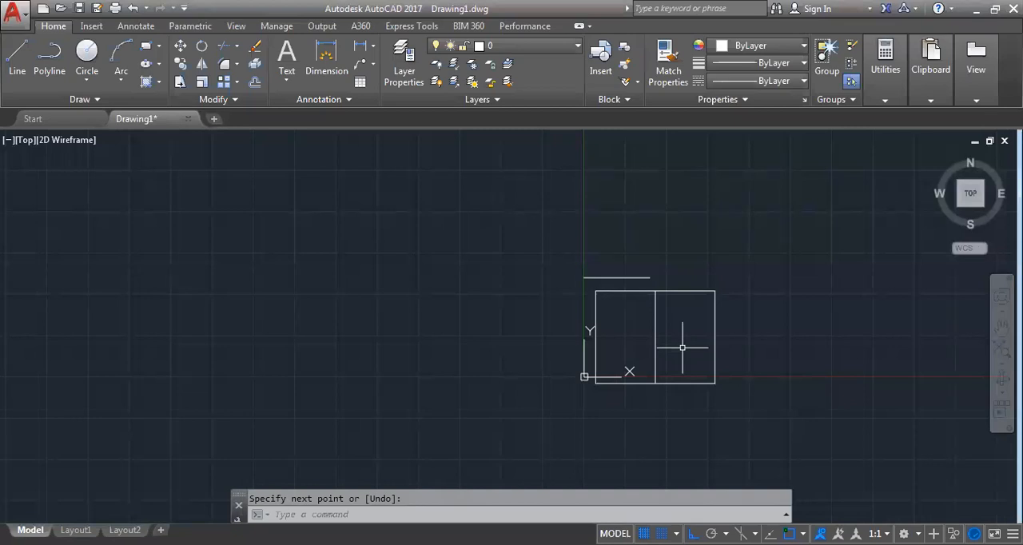
# Try selecting and clearing all object snap modes in the drafting settings, applying them with every mode enabled
pyautogui.write('osnap')
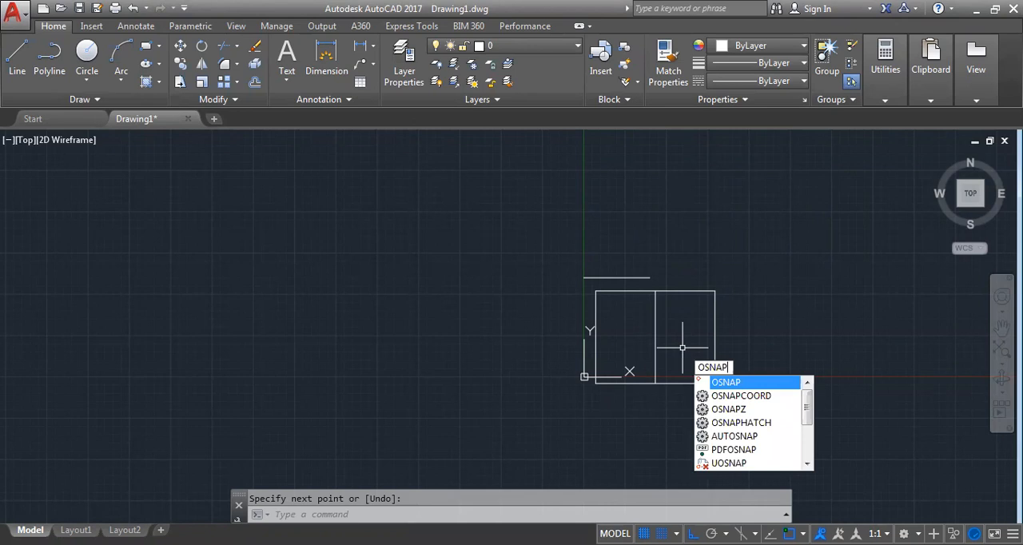
pyautogui.press('Return')
pyautogui.click(663, 152)
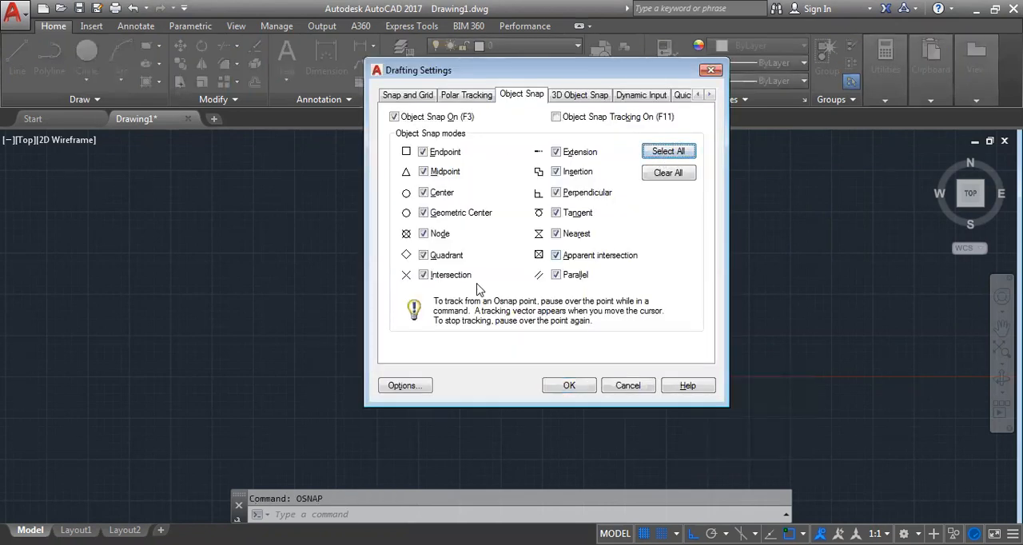
pyautogui.click(684, 177)
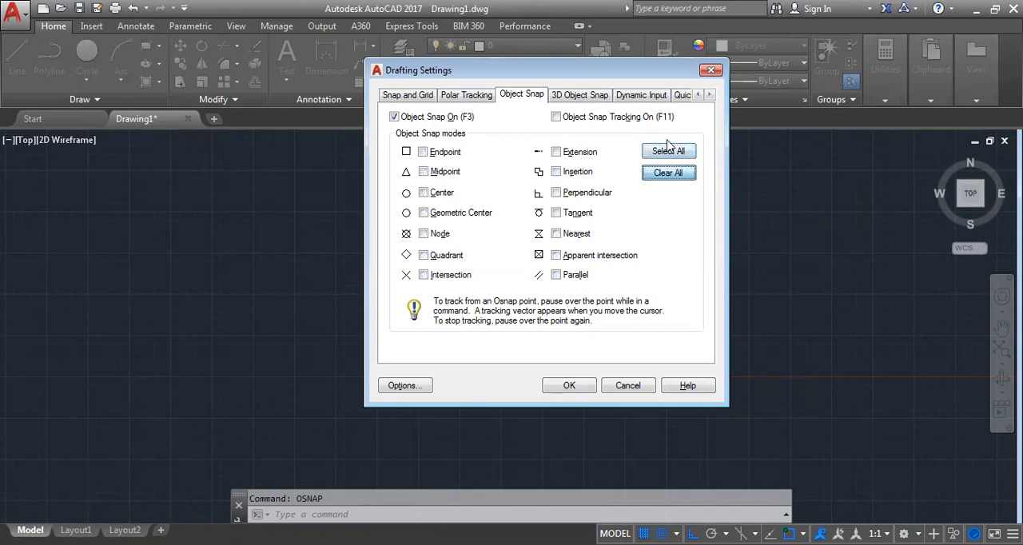
pyautogui.click(668, 152)
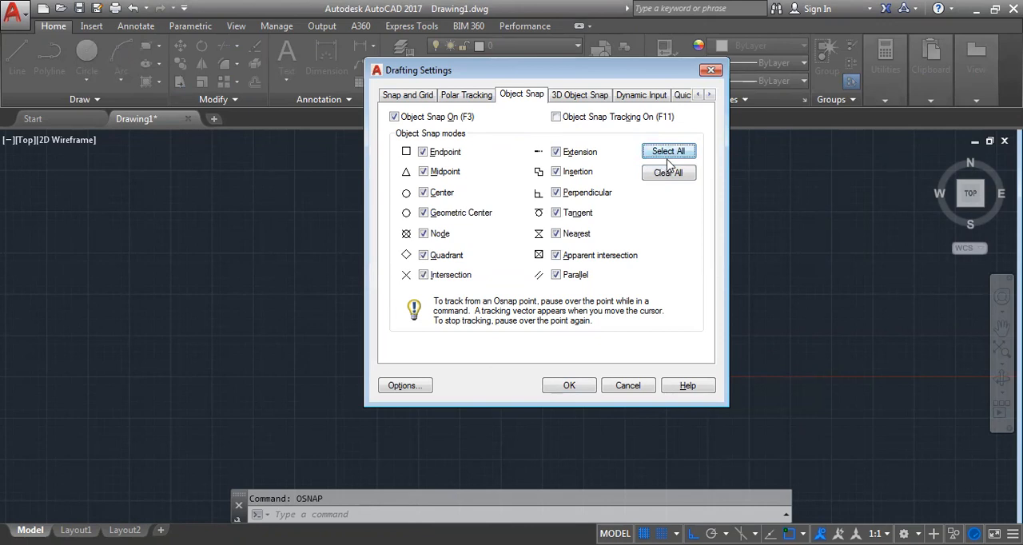
pyautogui.click(569, 386)
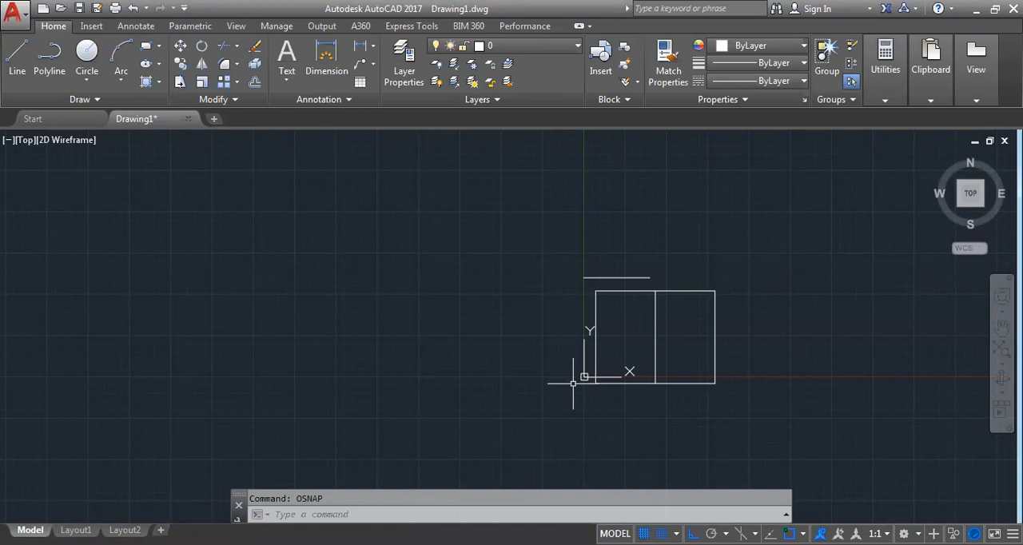
pyautogui.write('osnap')
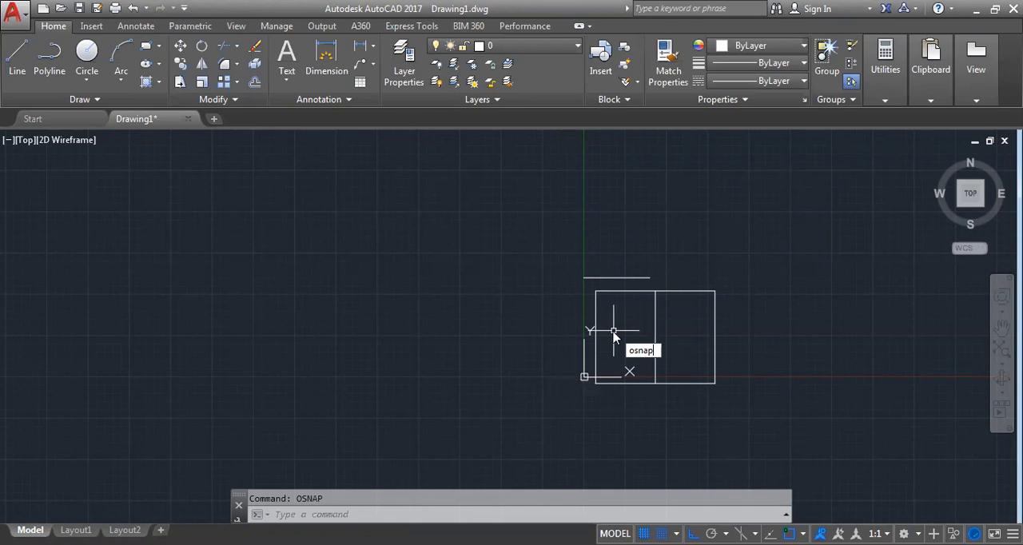
pyautogui.press('Return')
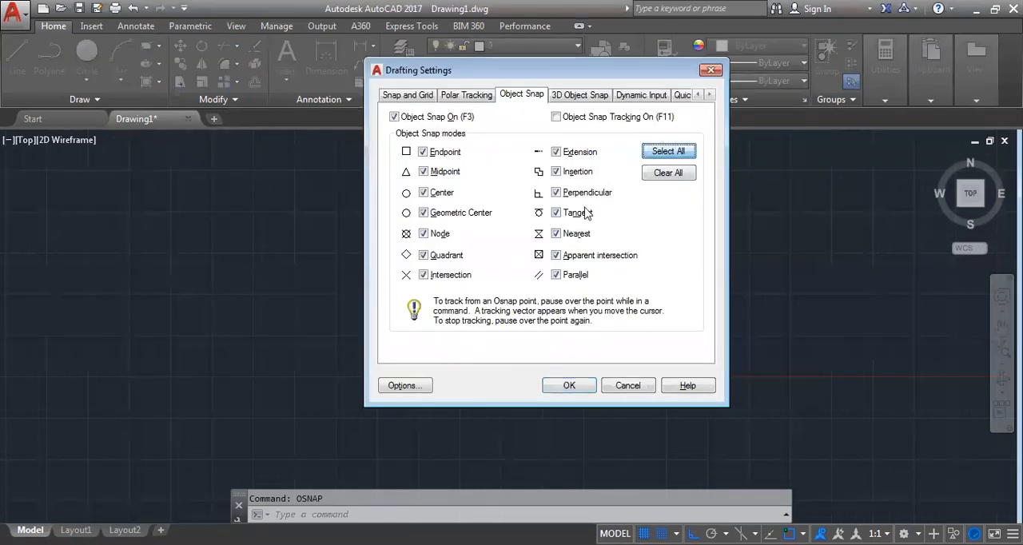
pyautogui.click(569, 386)
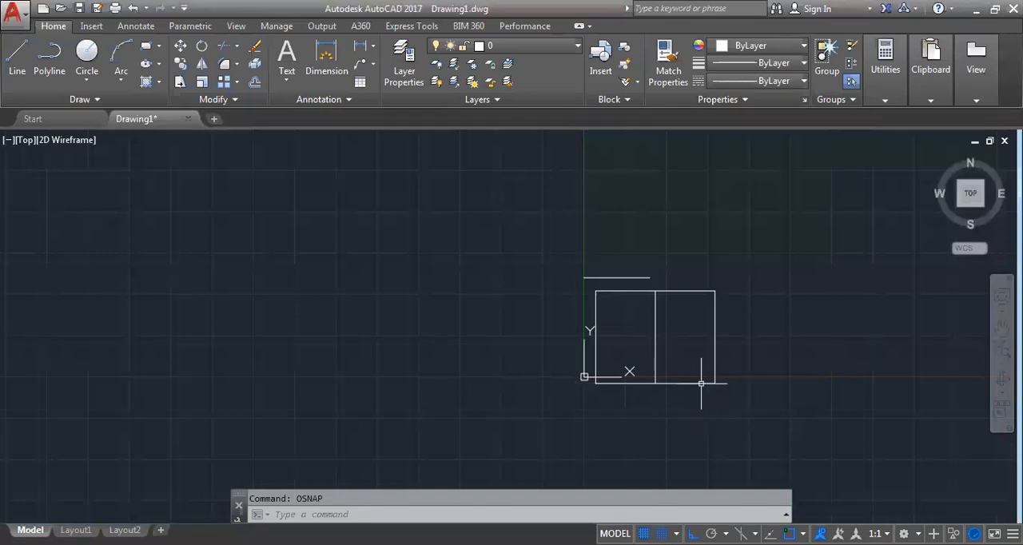
# Clear all object snap modes and enable only Endpoint
pyautogui.write('osnap')
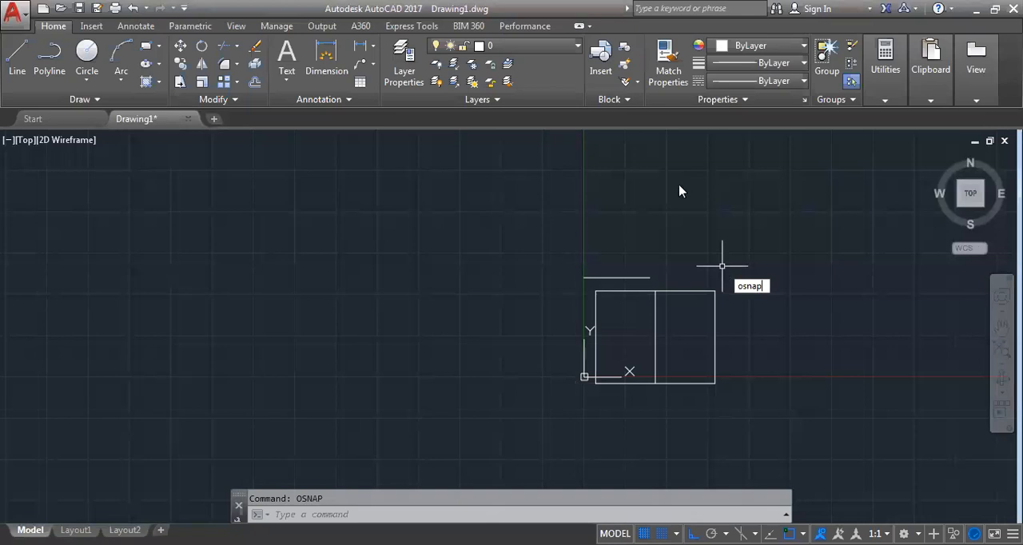
pyautogui.press('Return')
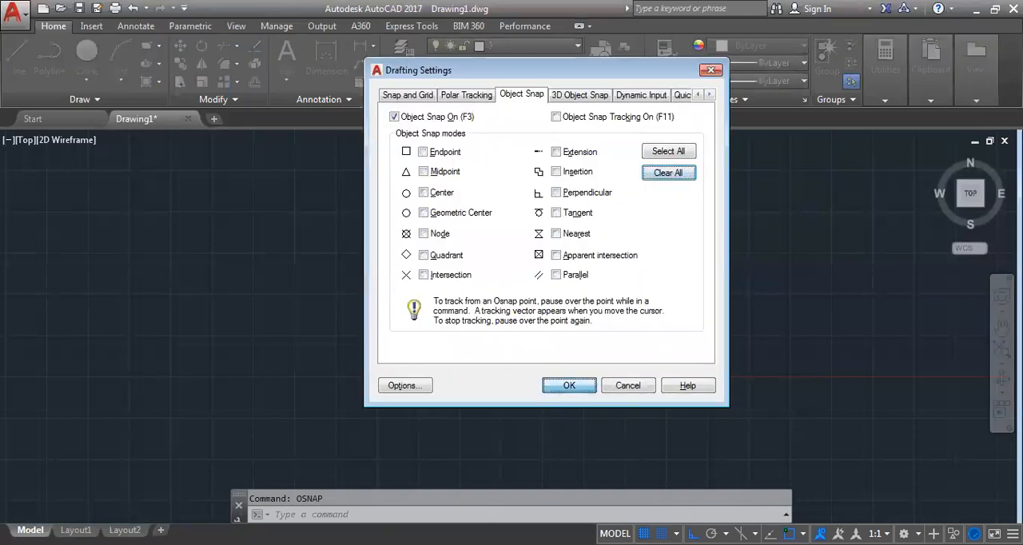
pyautogui.click(569, 386)
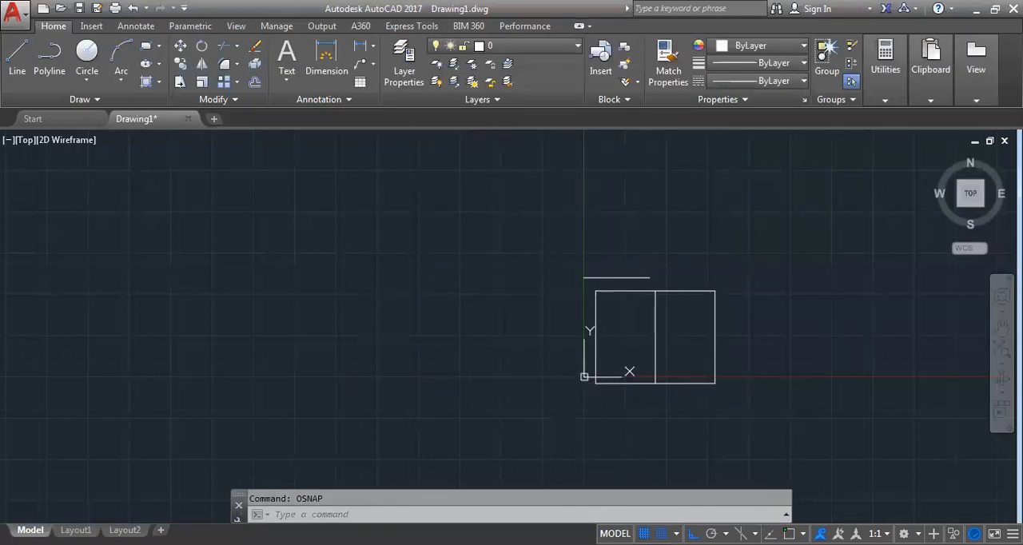
pyautogui.press('Return')
pyautogui.click(422, 153)
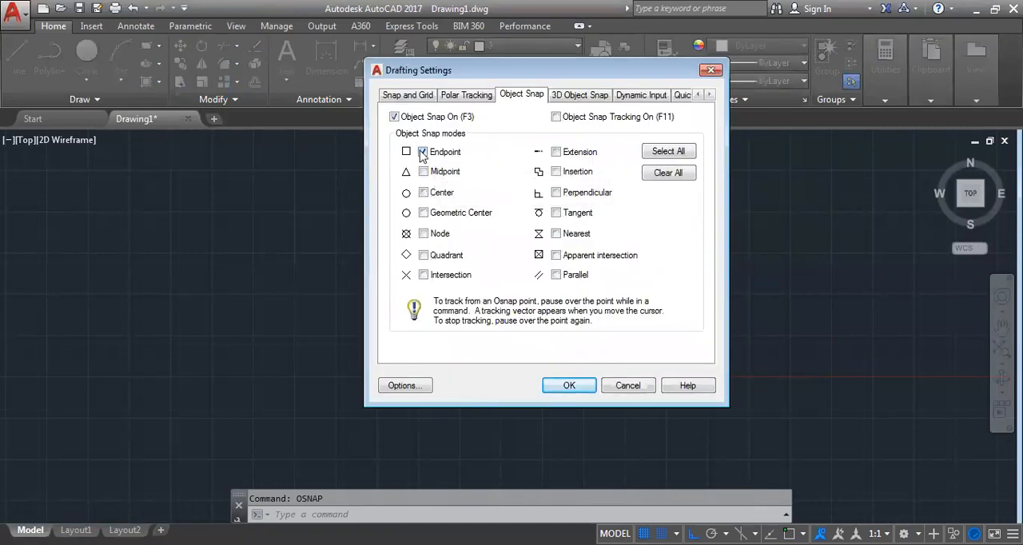
pyautogui.click(569, 386)
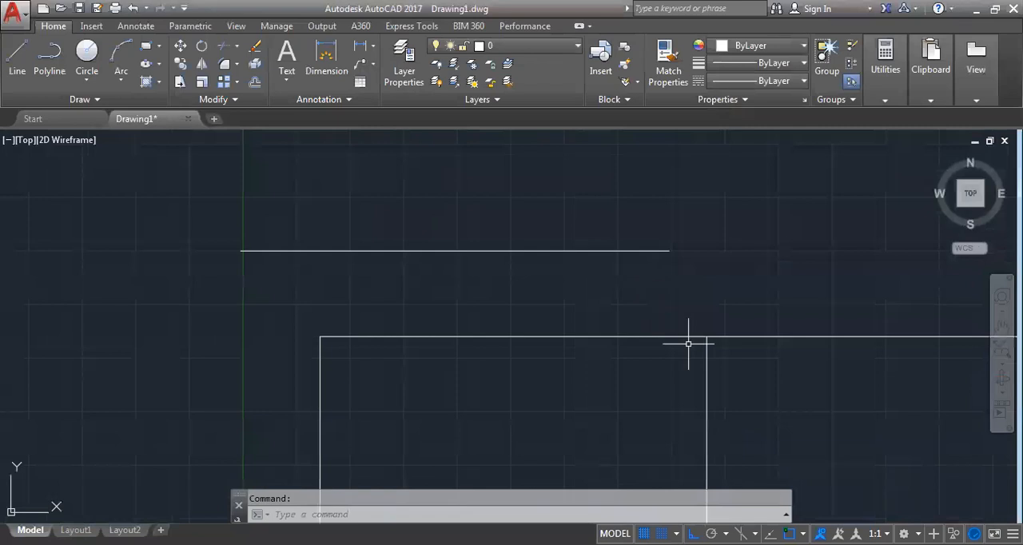
# Enable all object snap modes in the drafting settings
pyautogui.moveTo(748, 385)
pyautogui.mouseDown(button='middle')
pyautogui.moveTo(644, 338)
pyautogui.moveTo(646, 354)
pyautogui.moveTo(611, 337)
pyautogui.mouseUp(button='middle')
pyautogui.scroll(-5, 644, 340)
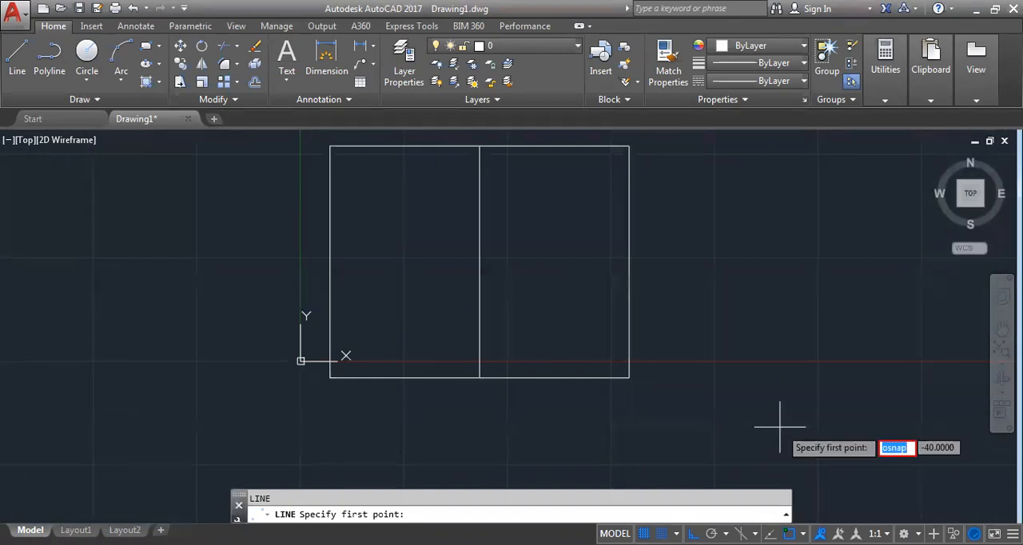
pyautogui.press('Escape')
pyautogui.write('osnap')
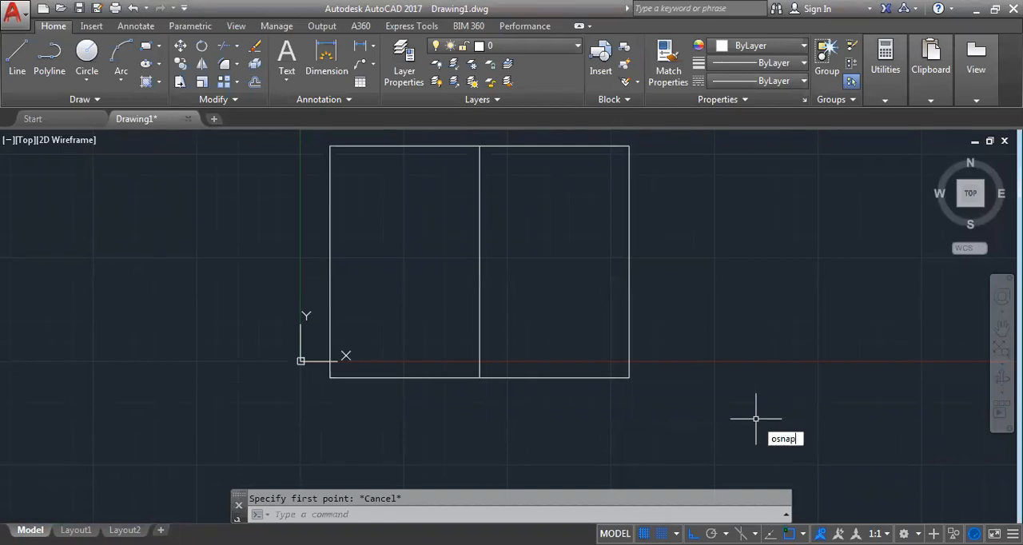
pyautogui.press('Return')
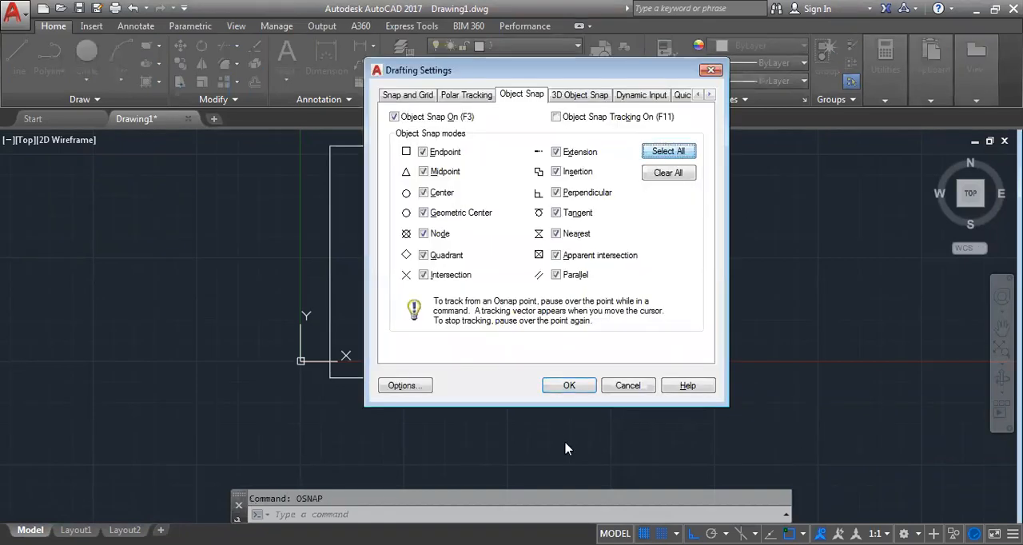
pyautogui.click(569, 387)
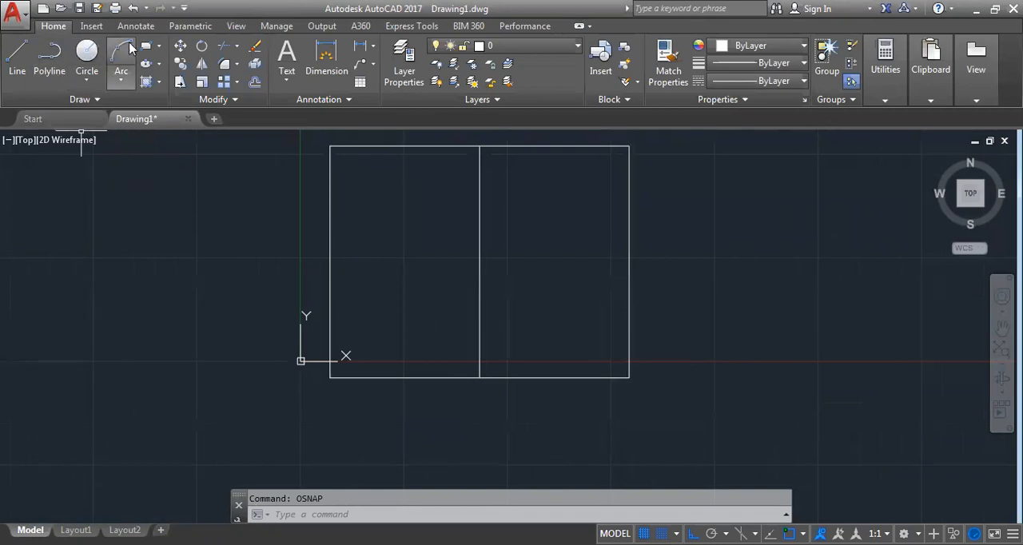
# Draw a three-point arc from the midpoint of the rectangle's right edge through its left edge's midpoint, ending just outside with ortho off
pyautogui.click(124, 49)
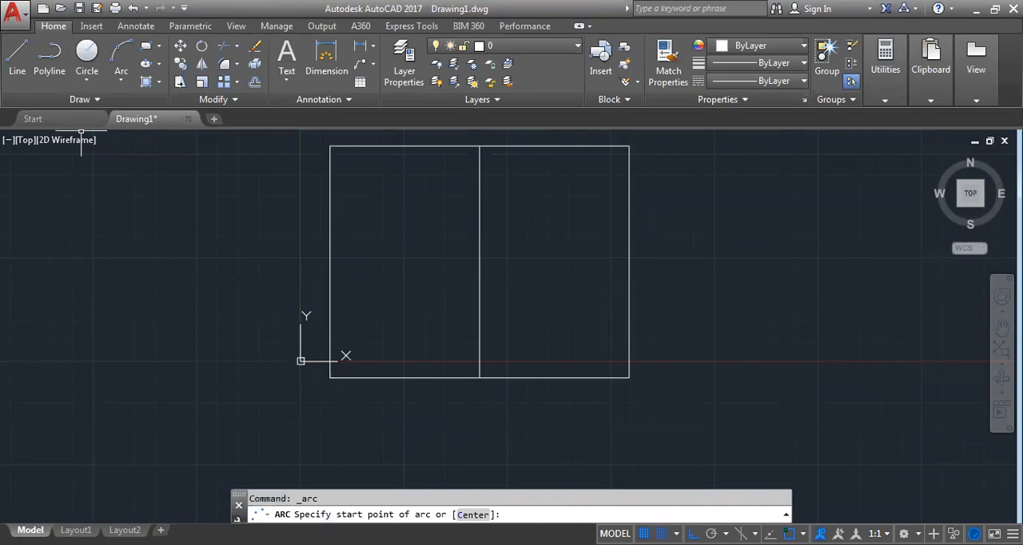
pyautogui.click(629, 262)
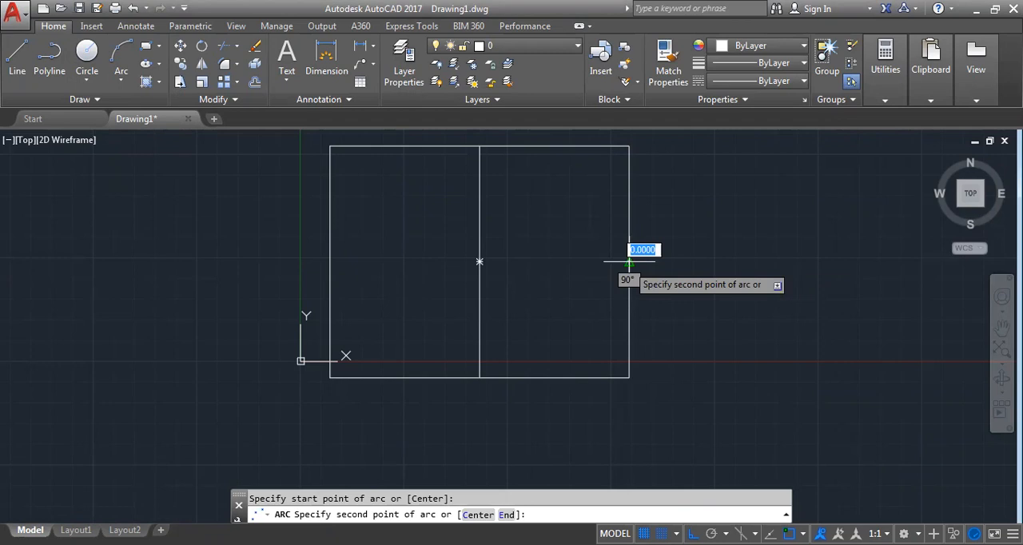
pyautogui.click(330, 261)
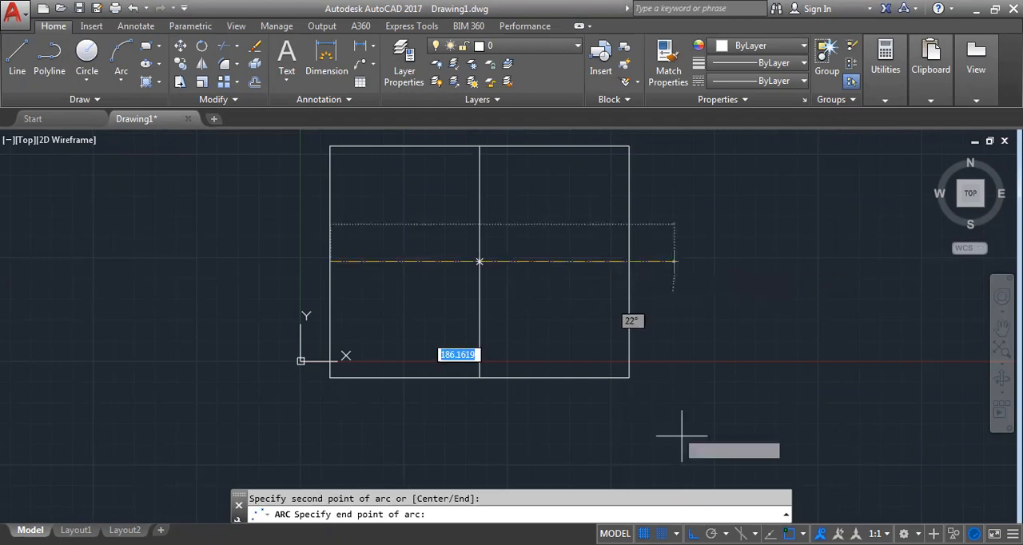
pyautogui.press('F8')
pyautogui.click(629, 261)
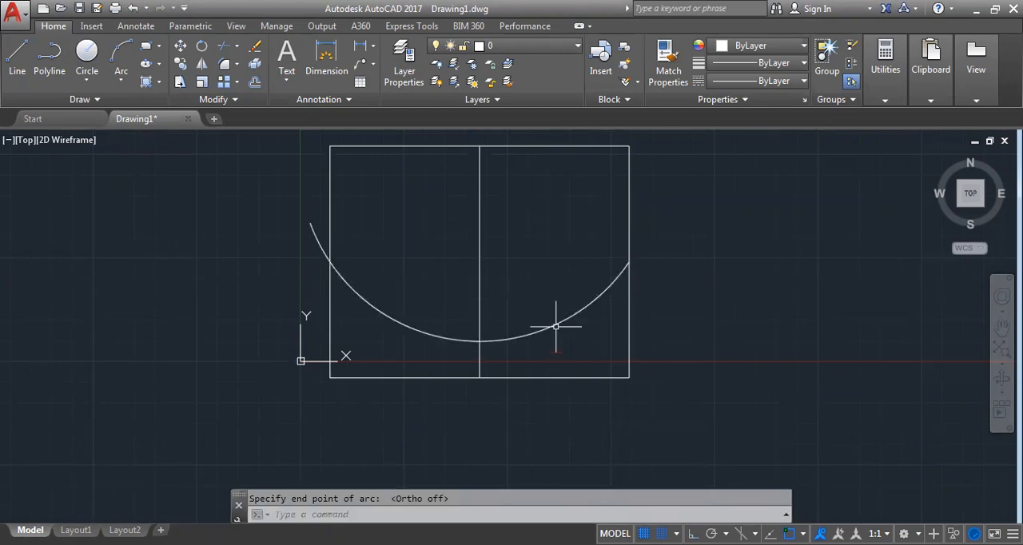
# Erase the arc and all the remaining objects in the drawing
pyautogui.click(556, 326)
pyautogui.press('Delete')
pyautogui.scroll(-4, 772, 410)
pyautogui.scroll(-2, 774, 409)
pyautogui.click(822, 436)
pyautogui.click(528, 311)
pyautogui.press('Delete')
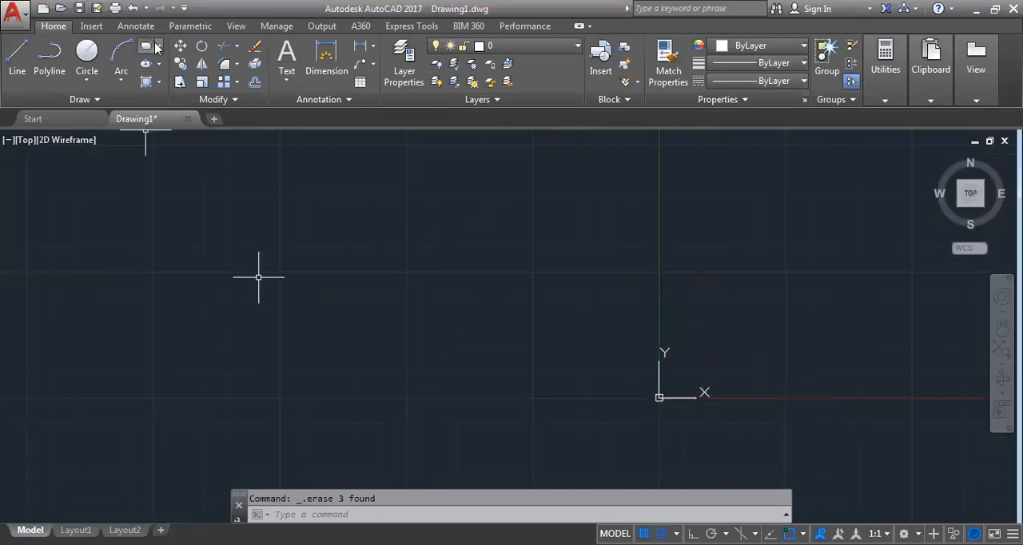
# Draw a rectangle rotated 45 degrees, starting from a corner near the origin
pyautogui.click(159, 46)
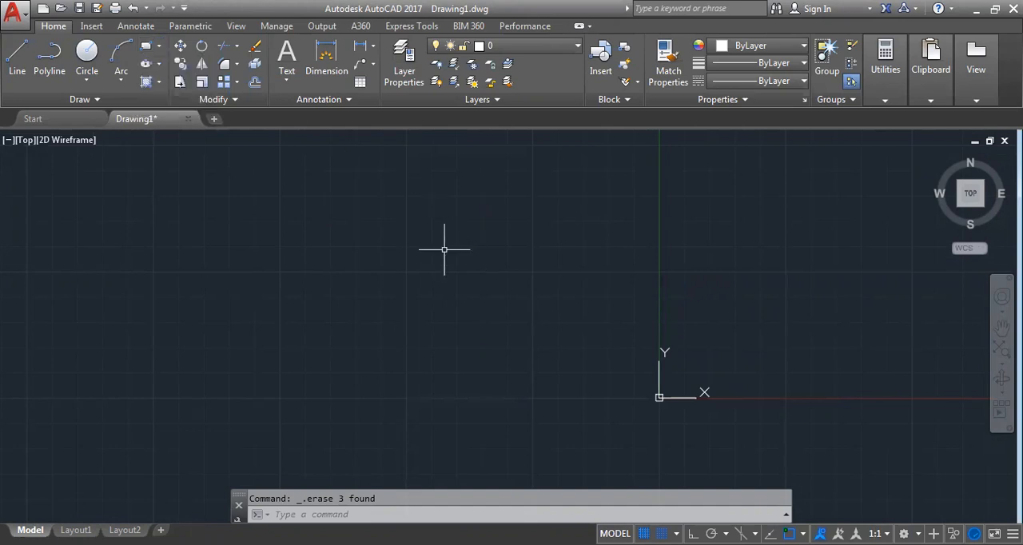
pyautogui.write('REC')
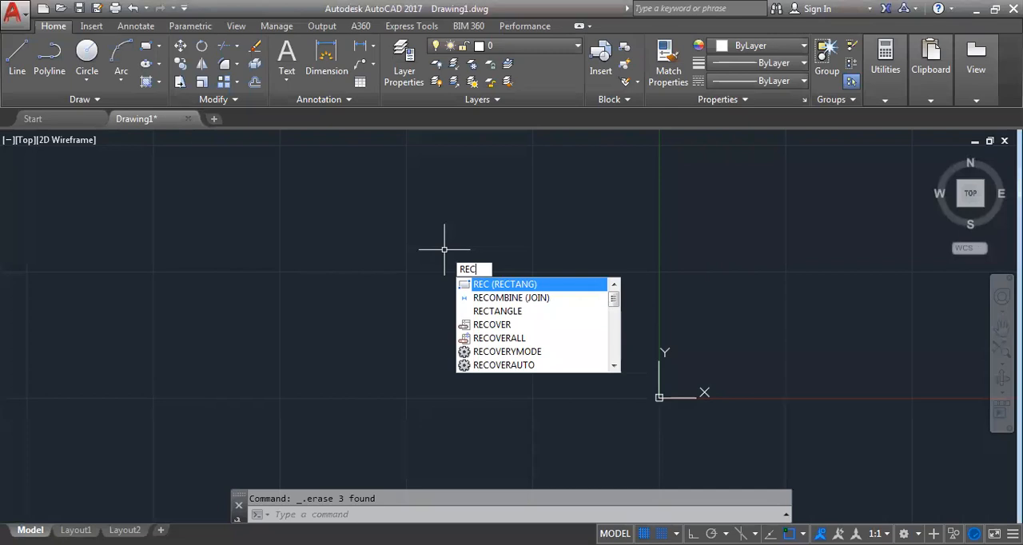
pyautogui.press('Return')
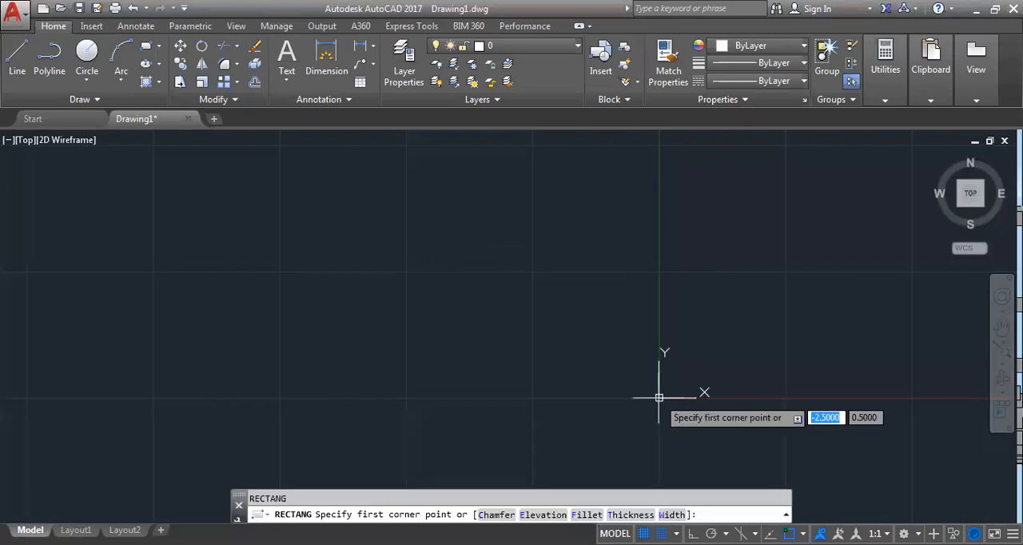
pyautogui.click(764, 334)
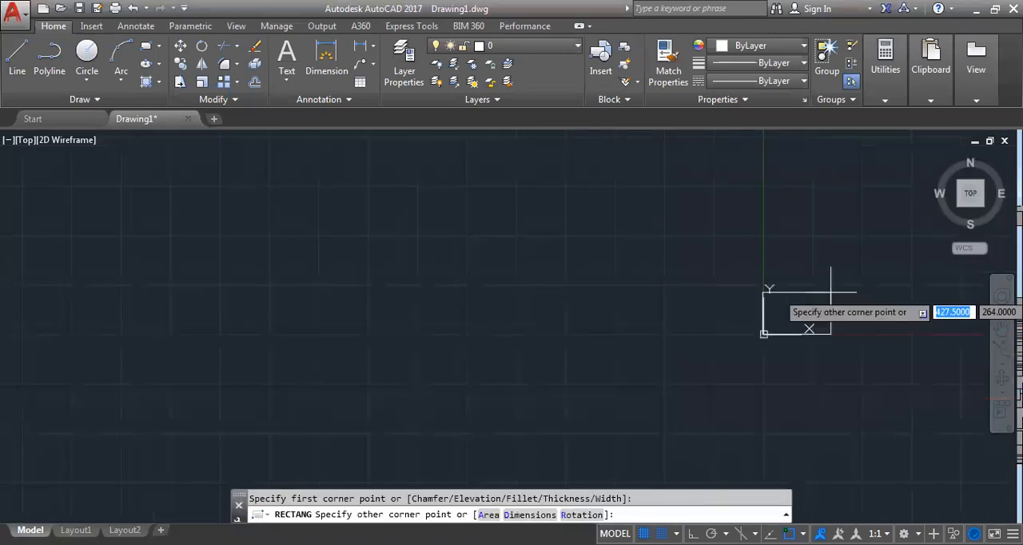
pyautogui.scroll(6, 885, 306)
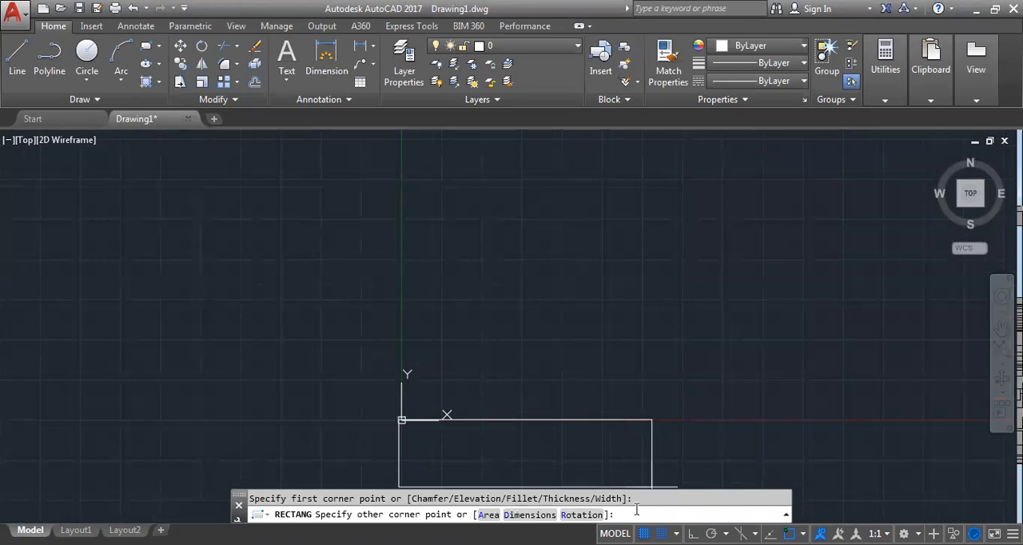
pyautogui.write('r')
pyautogui.press('Return')
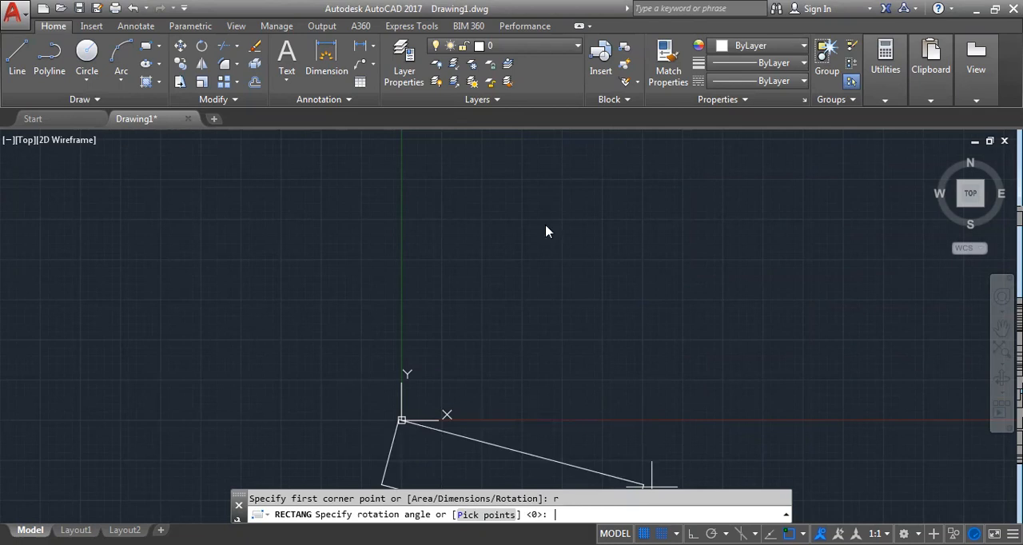
pyautogui.write('45')
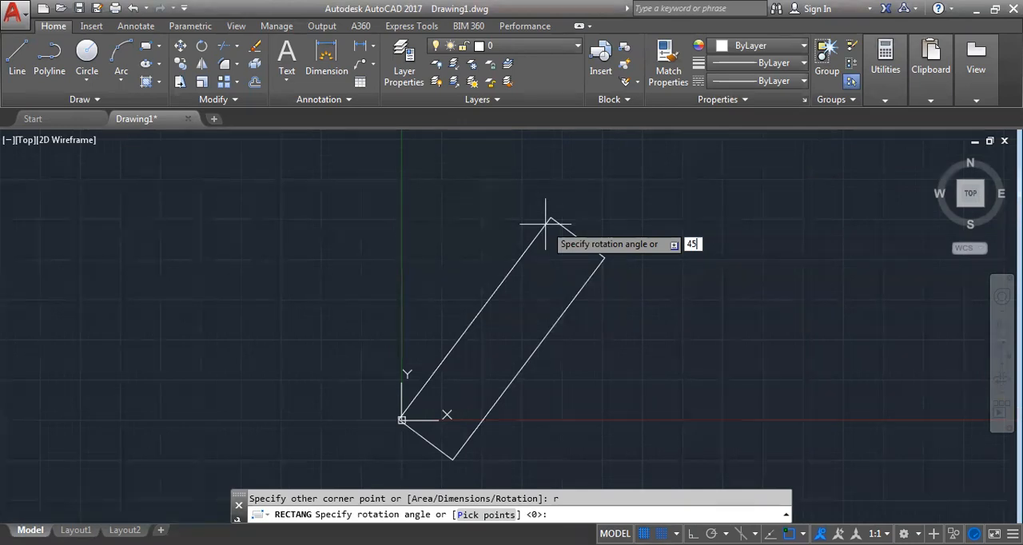
pyautogui.press('Return')
pyautogui.scroll(-2, 536, 302)
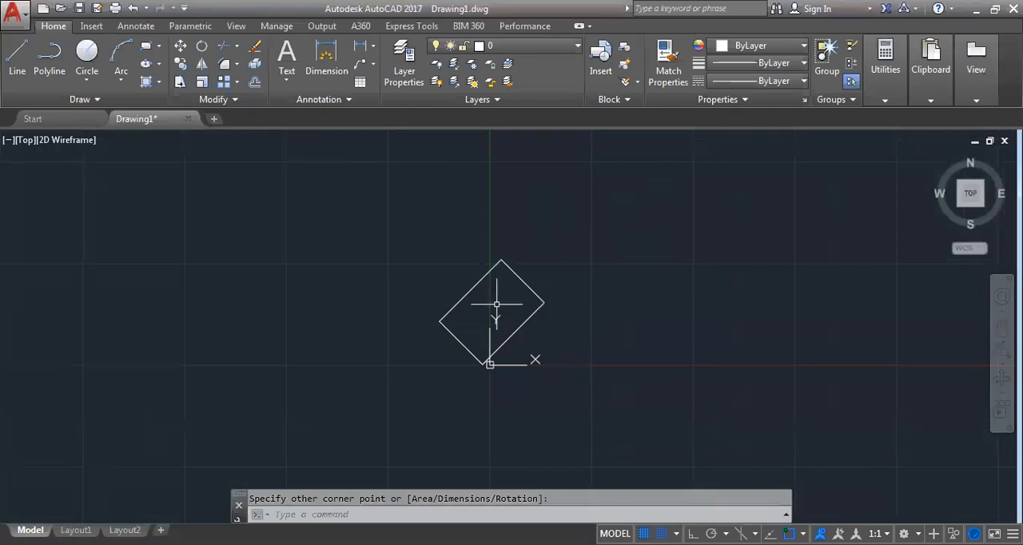
# Draw a closed, irregular four-sided shape with lines to the right of the rotated rectangle
pyautogui.moveTo(697, 292); pyautogui.dragTo(566, 291, button='middle')
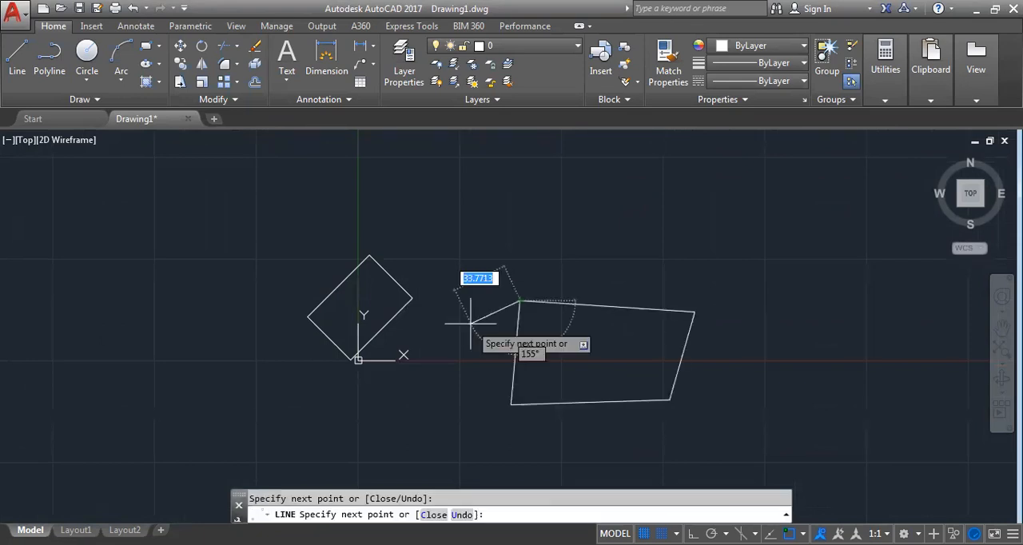
pyautogui.click(520, 300)
pyautogui.press('Escape')
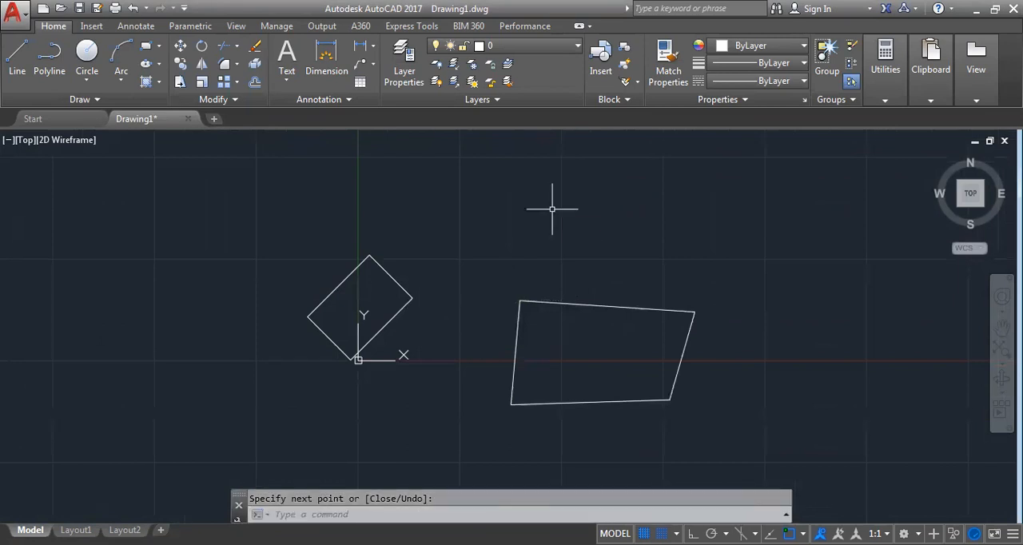
# Draw a 100 by 50 rectangle above the other shapes with its rotation angle set to 0
pyautogui.write('REC')
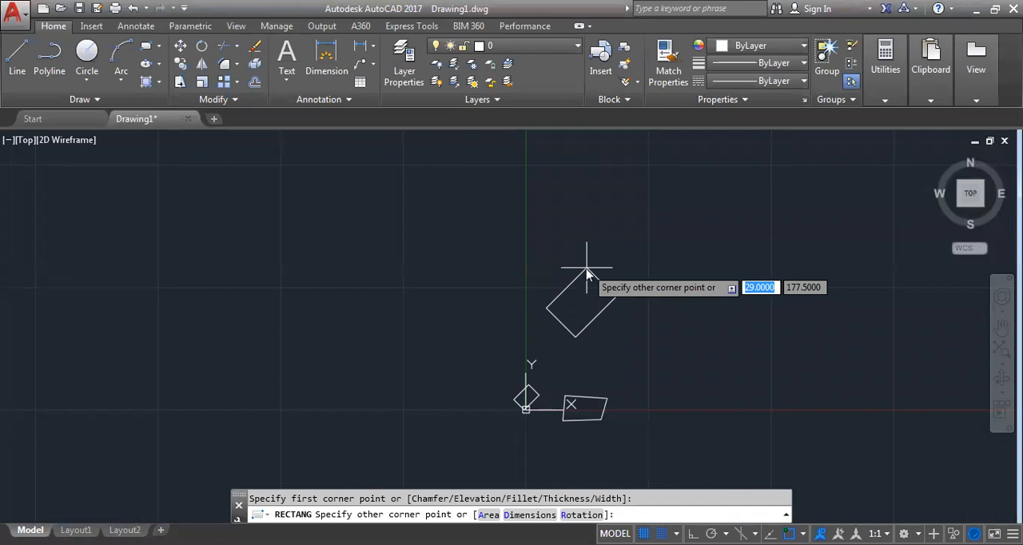
pyautogui.write('r')
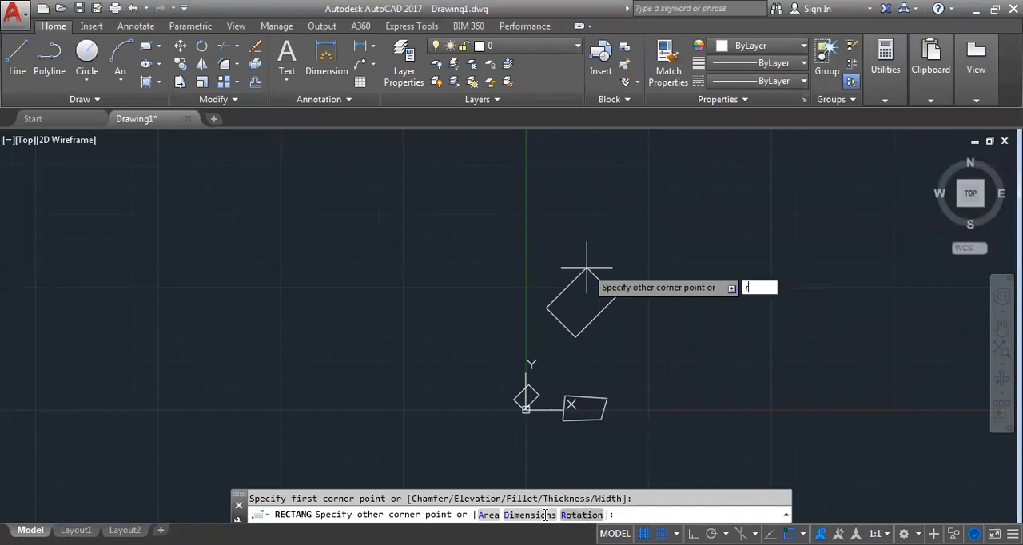
pyautogui.click(573, 511)
pyautogui.write('0')
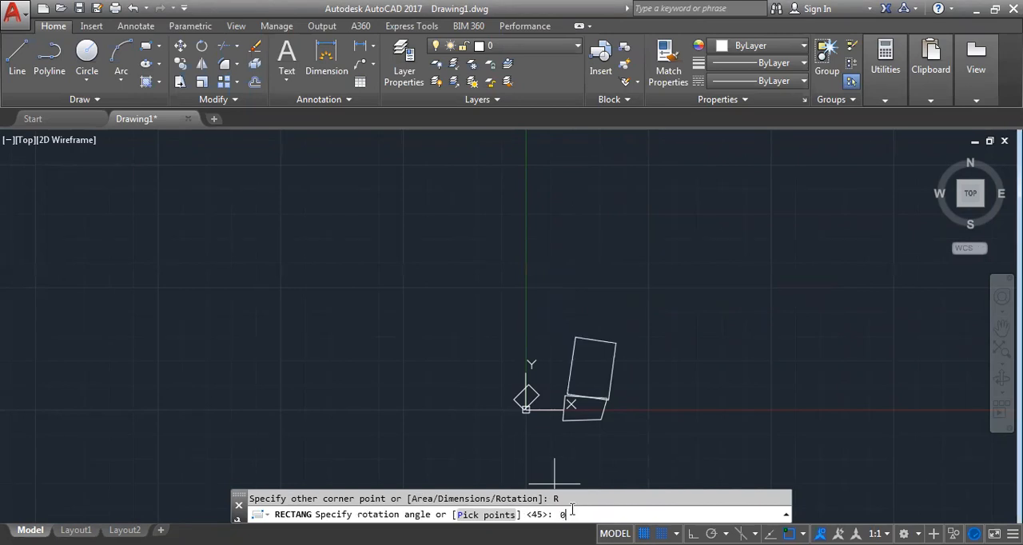
pyautogui.press('Return')
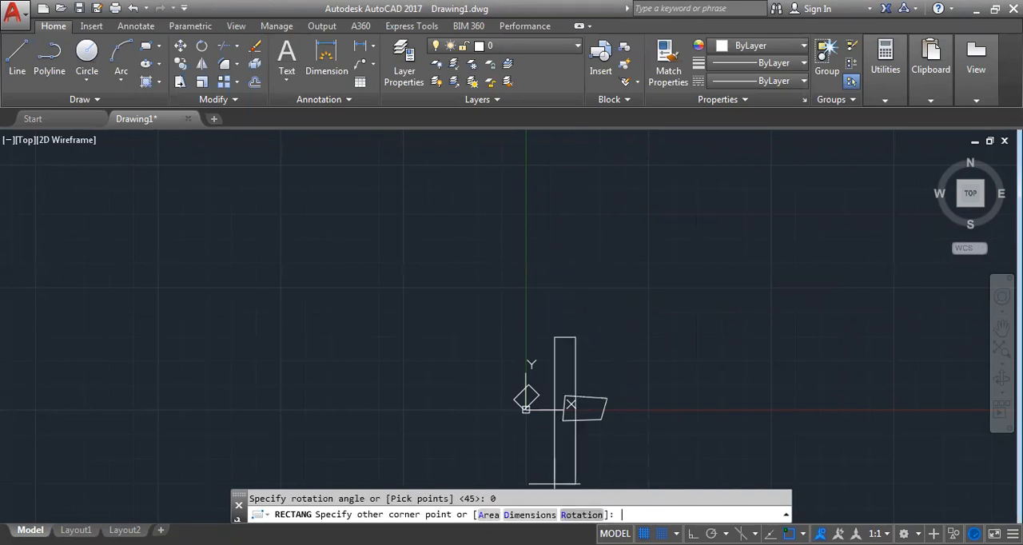
pyautogui.scroll(8, 607, 398)
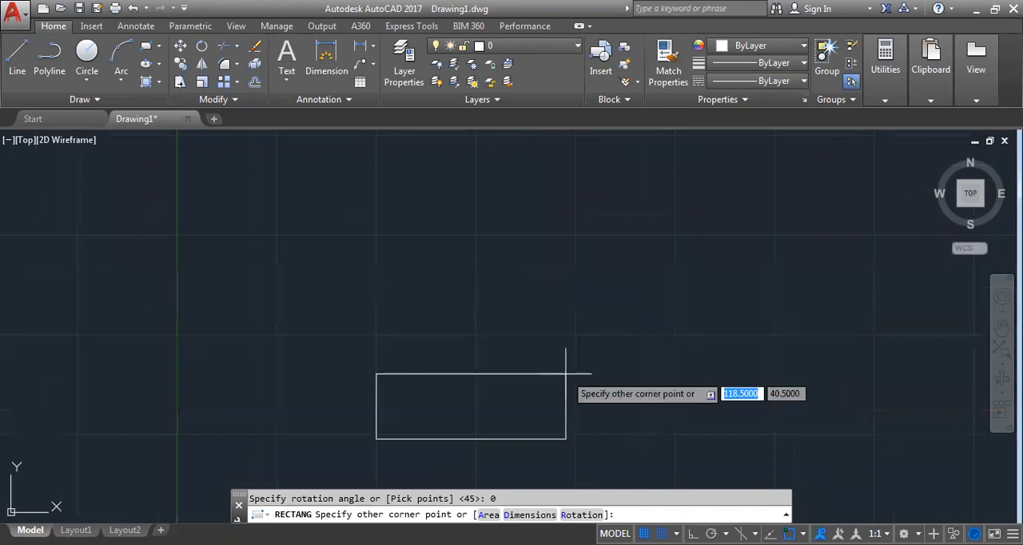
pyautogui.write('100')
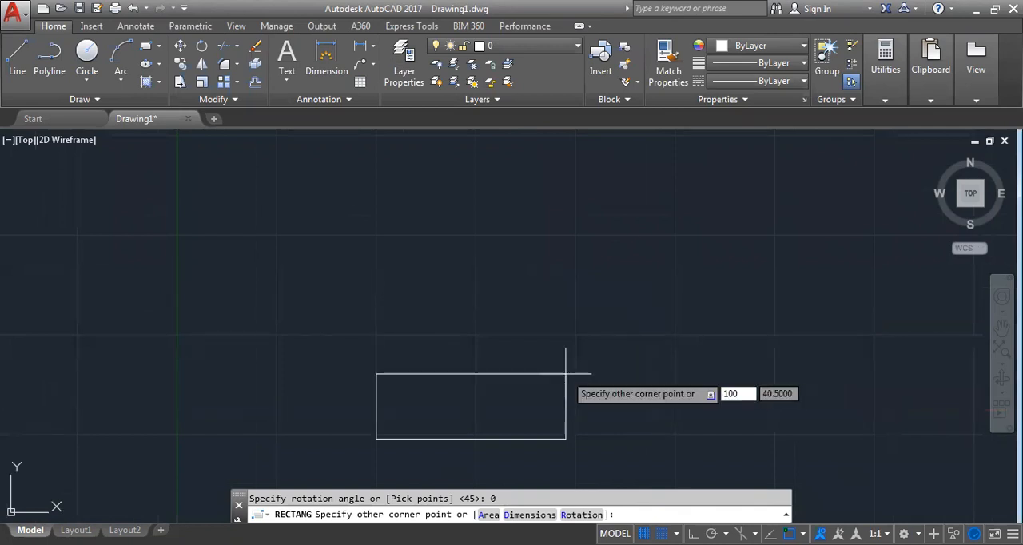
pyautogui.press('Tab')
pyautogui.write('50')
pyautogui.press('Return')
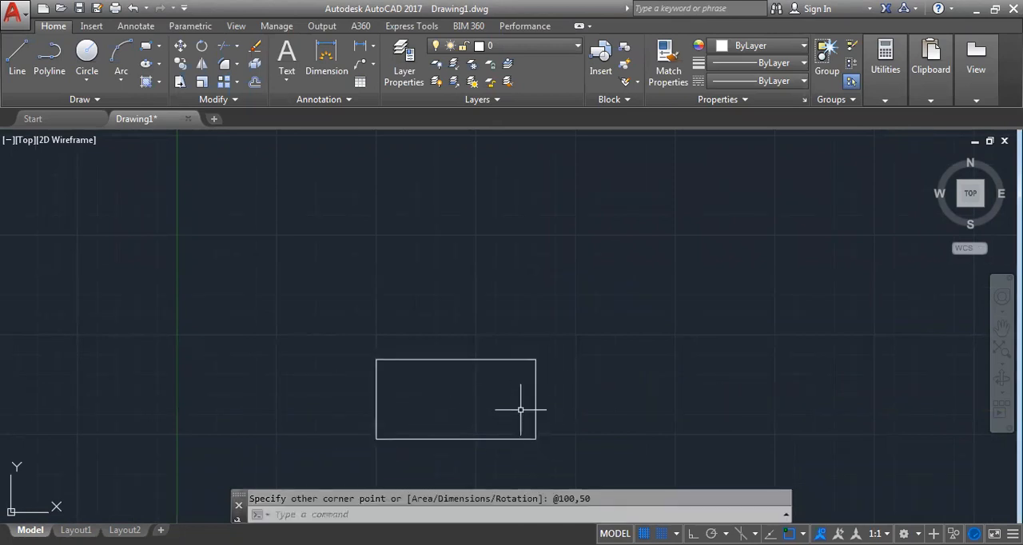
# Erase both rectangles and the irregular four-sided shape
pyautogui.scroll(-2, 657, 308)
pyautogui.moveTo(678, 393); pyautogui.dragTo(603, 235, button='middle')
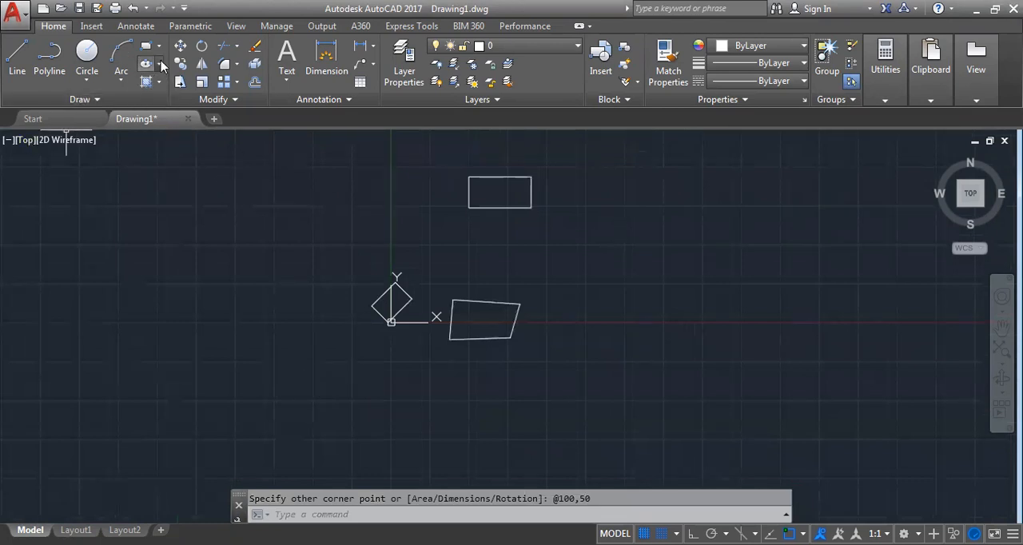
pyautogui.click(162, 66)
pyautogui.press('Escape')
pyautogui.click(267, 145)
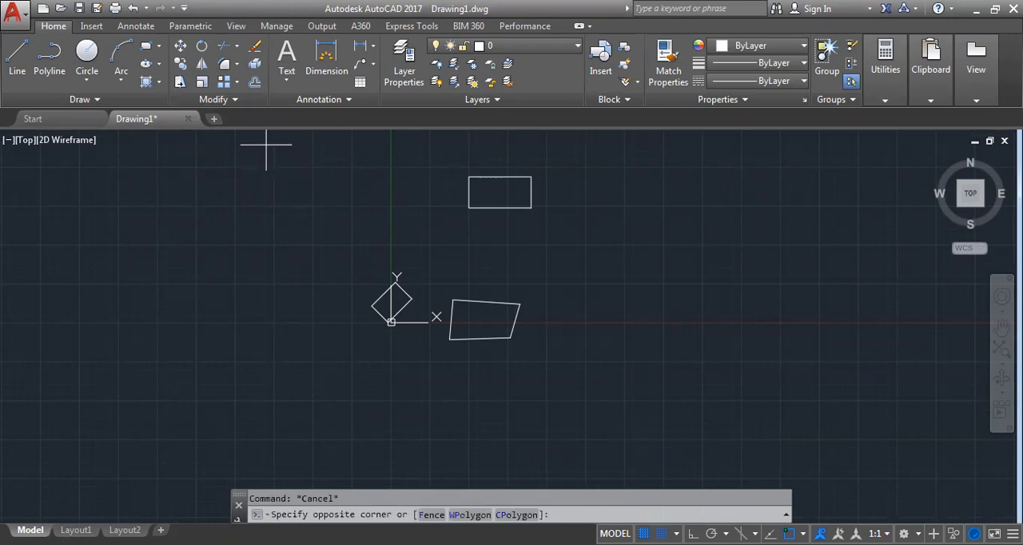
pyautogui.click(646, 381)
pyautogui.press('Delete')
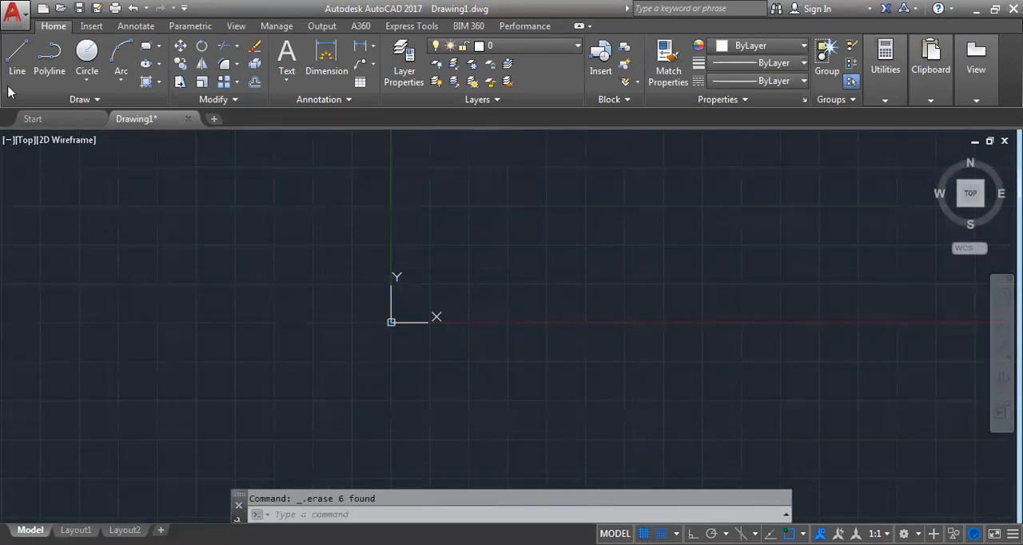
# Draw an ellipse starting near the origin with a horizontal axis of 50 and a distance of 20 to the other axis
pyautogui.click(160, 64)
pyautogui.write('EL')
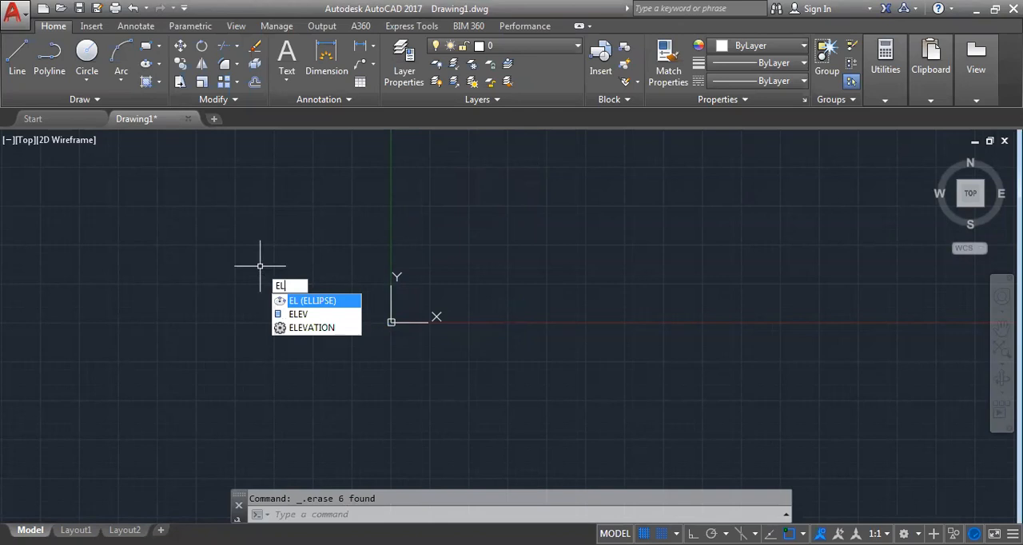
pyautogui.press('Return')
pyautogui.click(391, 322)
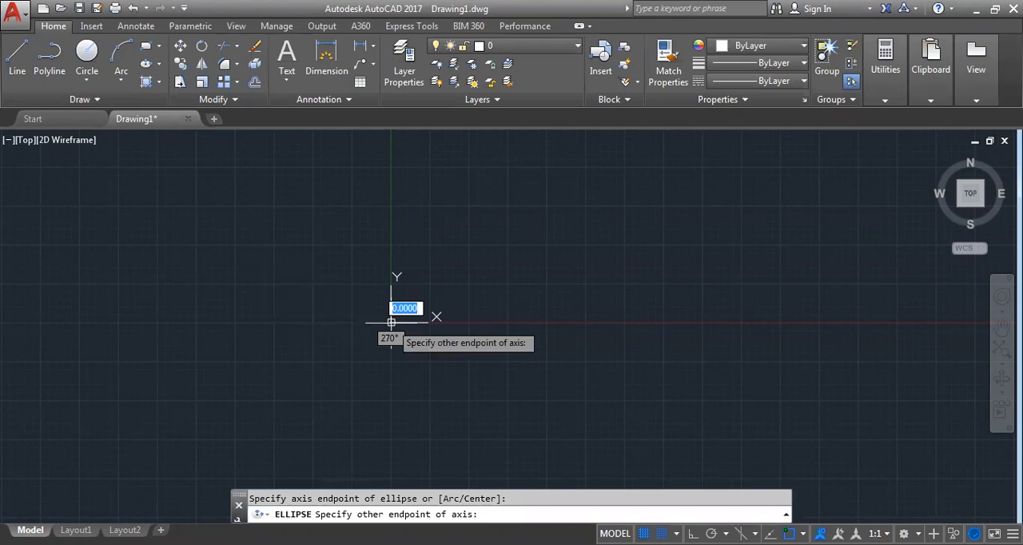
pyautogui.scroll(-2, 390, 322)
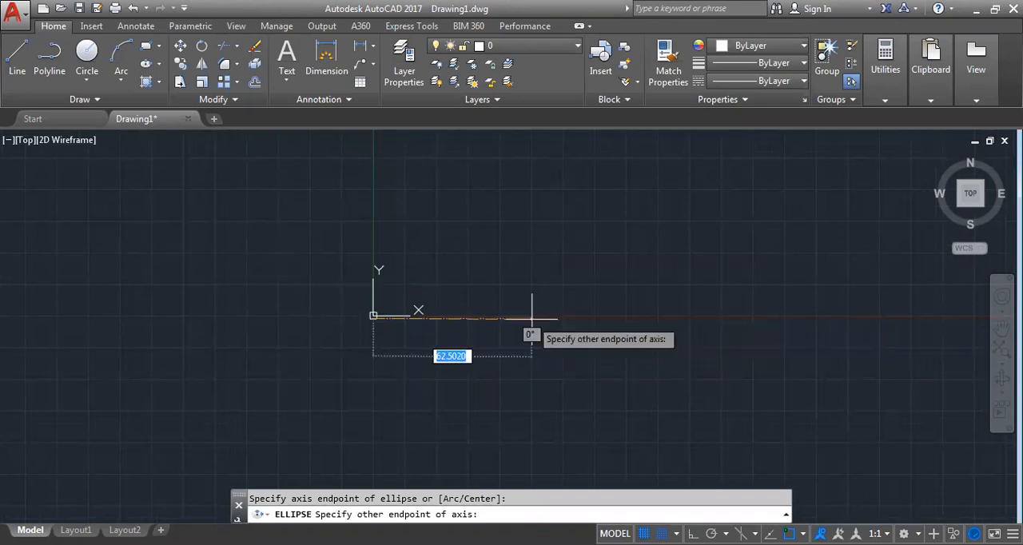
pyautogui.write('50')
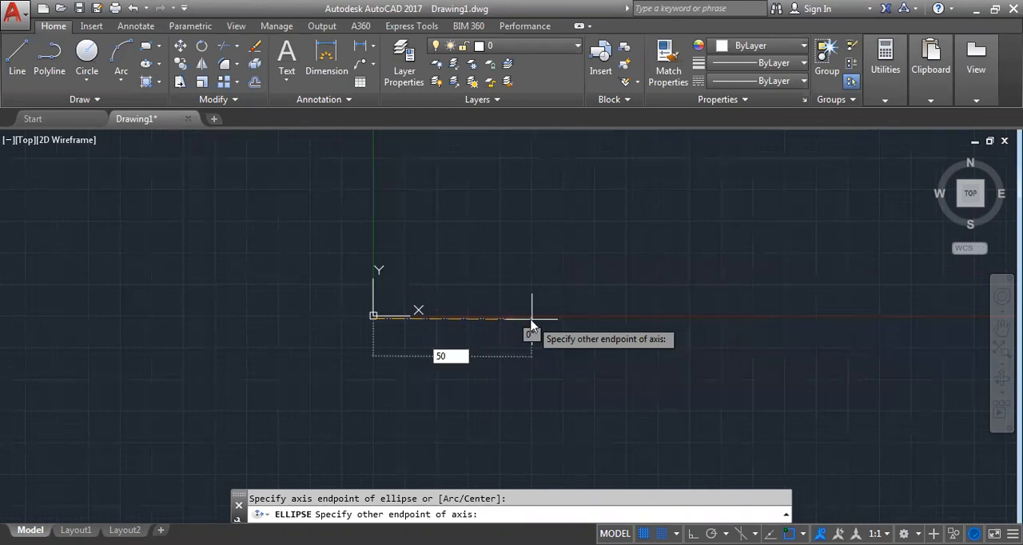
pyautogui.press('Return')
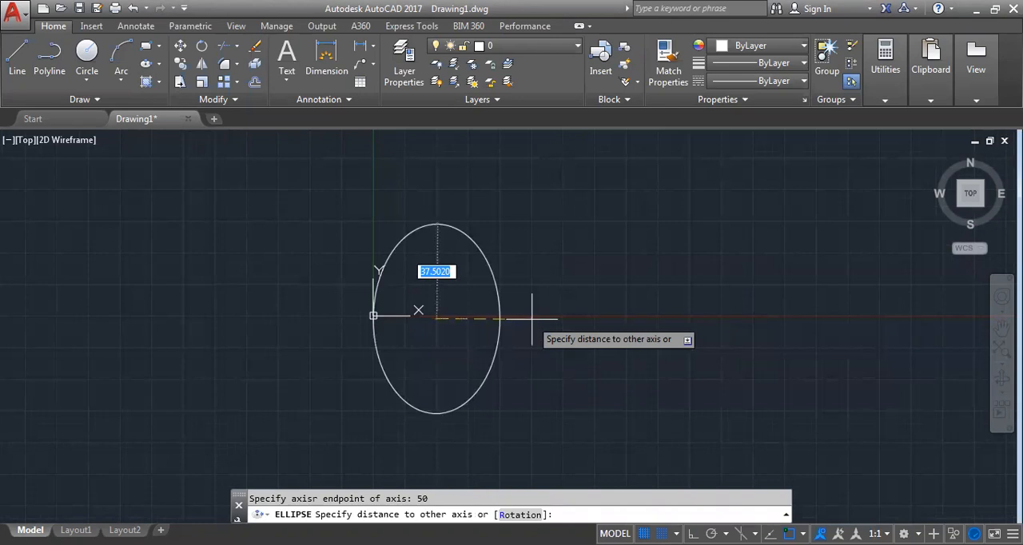
pyautogui.write('20')
pyautogui.press('Return')
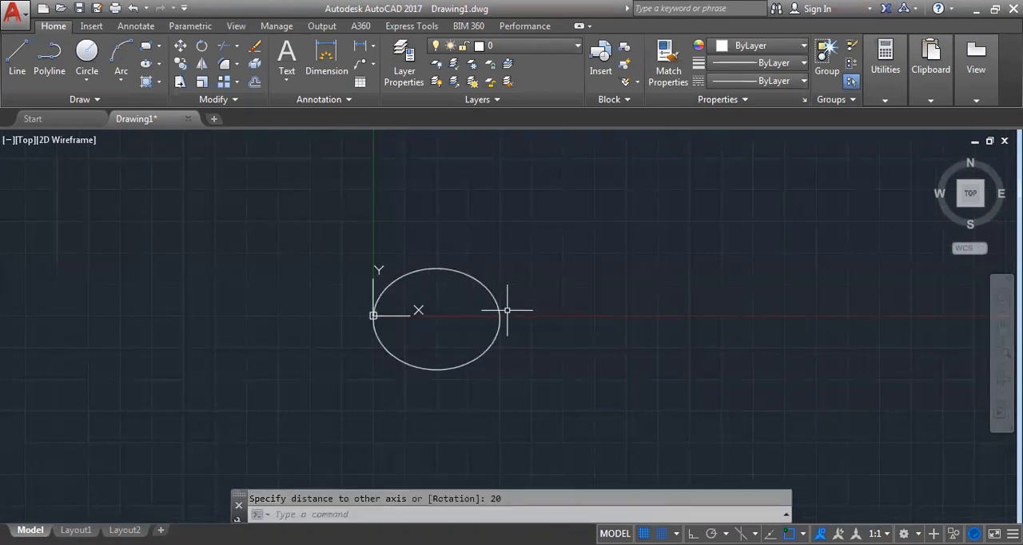
# Erase the ellipse at the origin
pyautogui.click(495, 293)
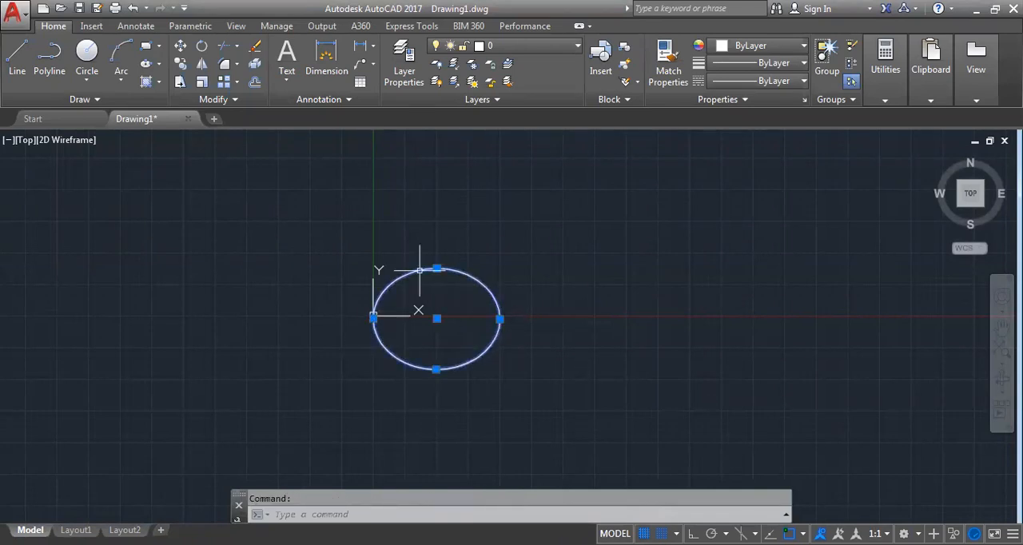
pyautogui.press('Escape')
pyautogui.press('Escape')
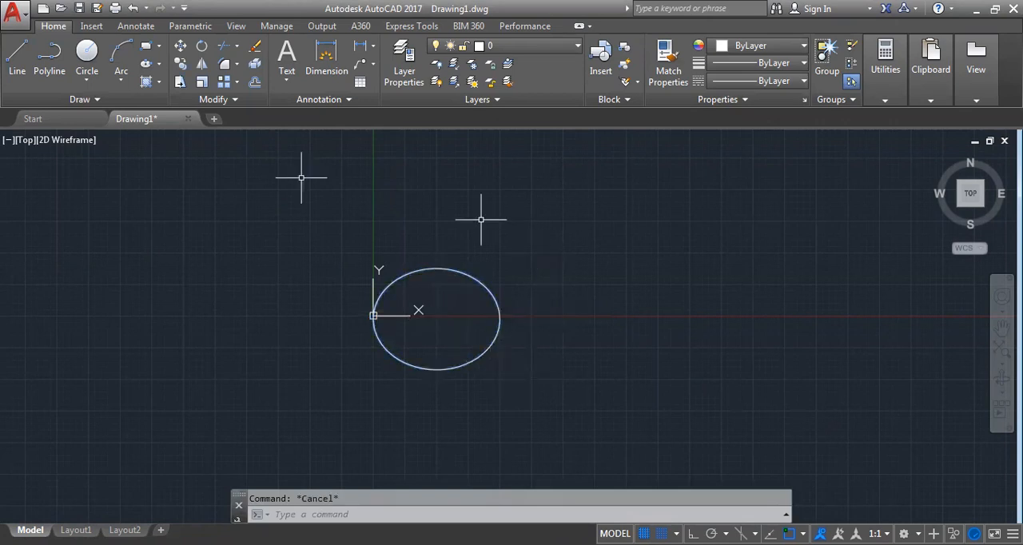
pyautogui.click(301, 178)
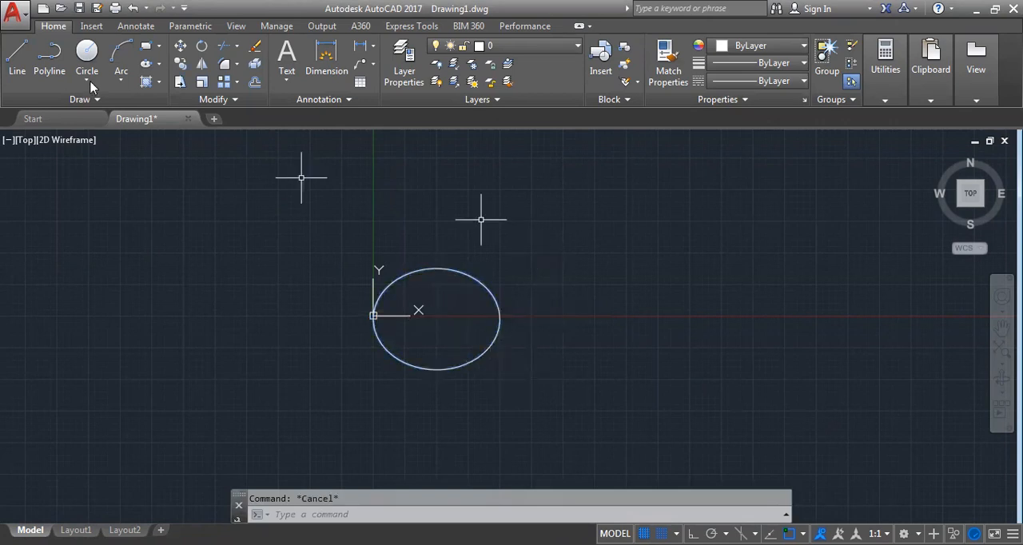
pyautogui.click(160, 67)
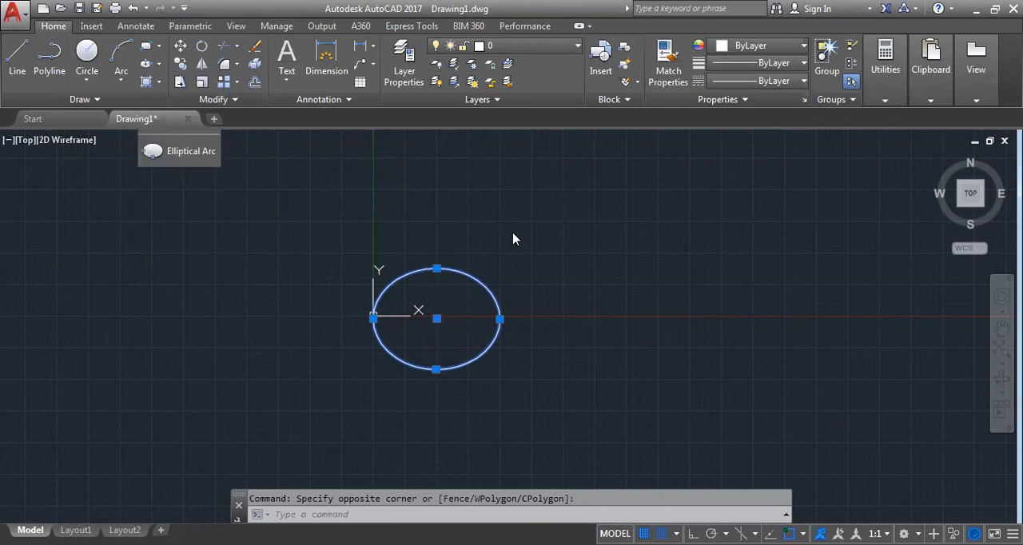
pyautogui.press('Delete')
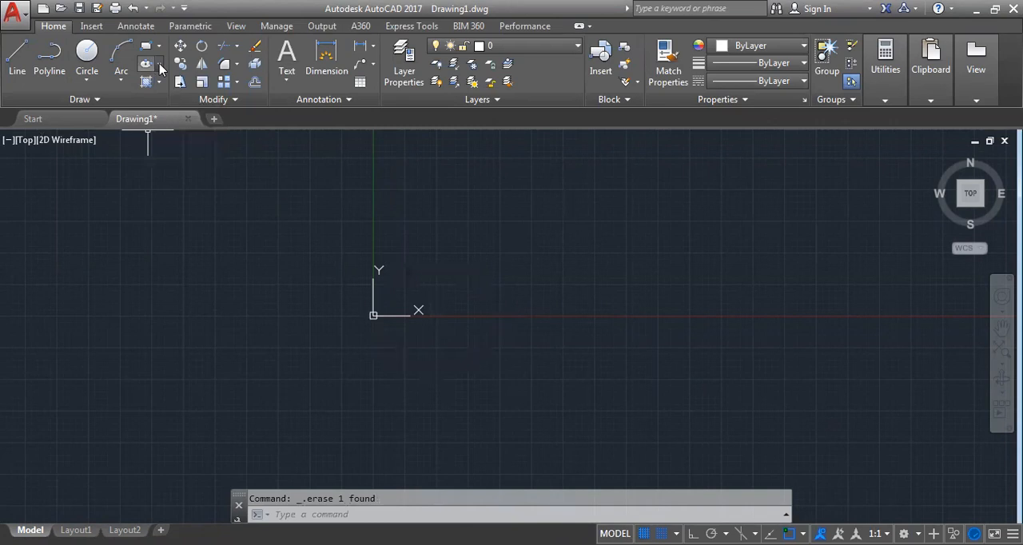
# Draw an axis-end ellipse starting at the origin with a horizontal axis of 50 and a distance of 15 to the other axis
pyautogui.click(159, 63)
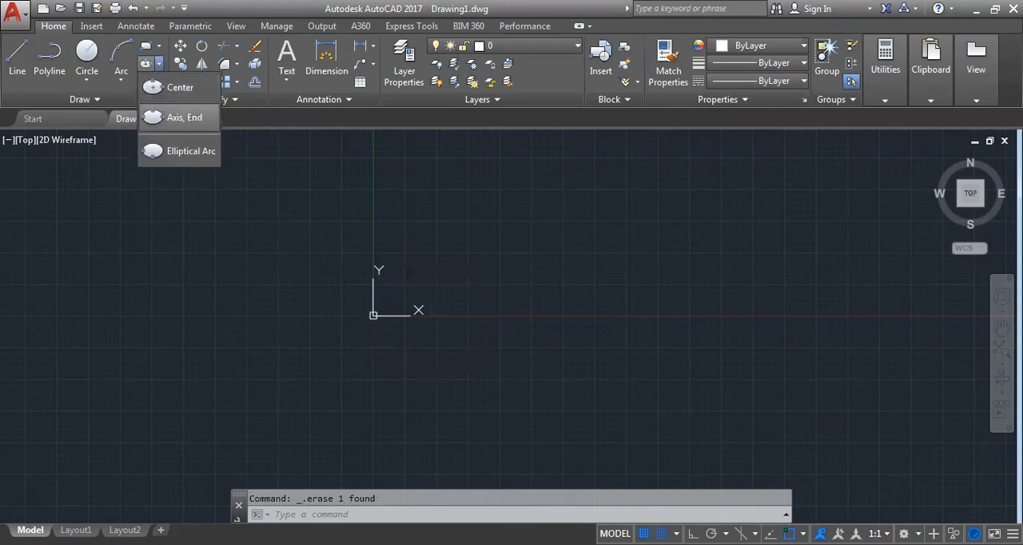
pyautogui.click(184, 116)
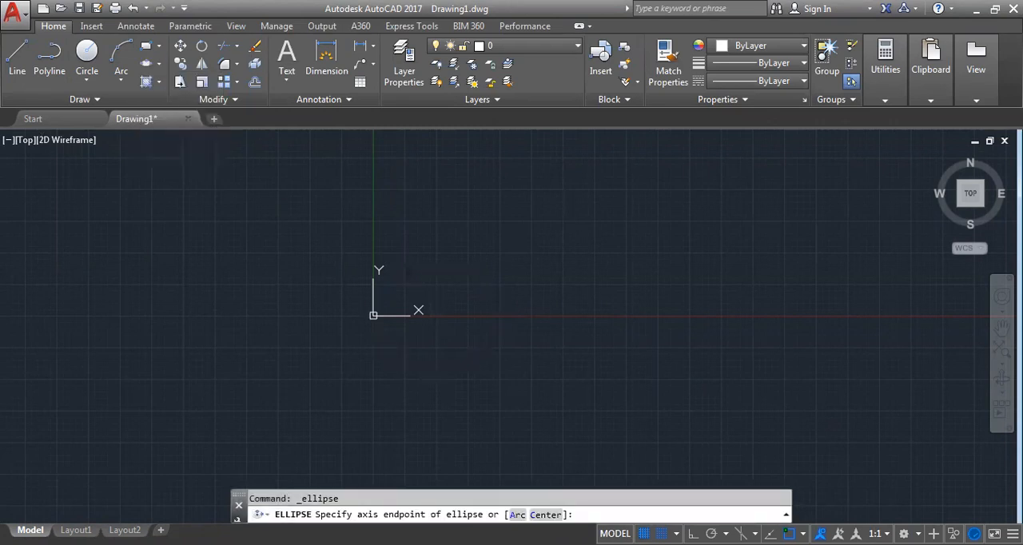
pyautogui.click(373, 315)
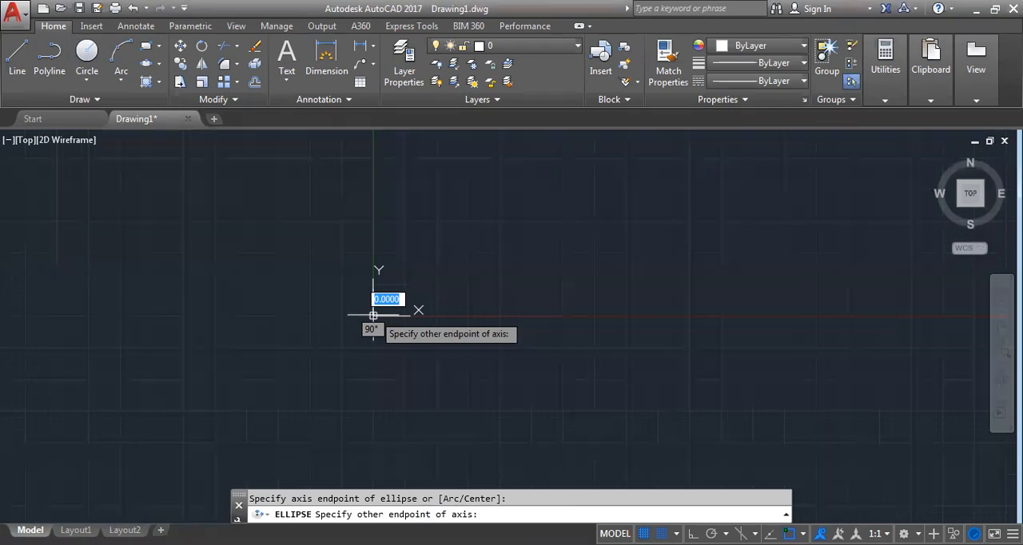
pyautogui.scroll(6, 474, 326)
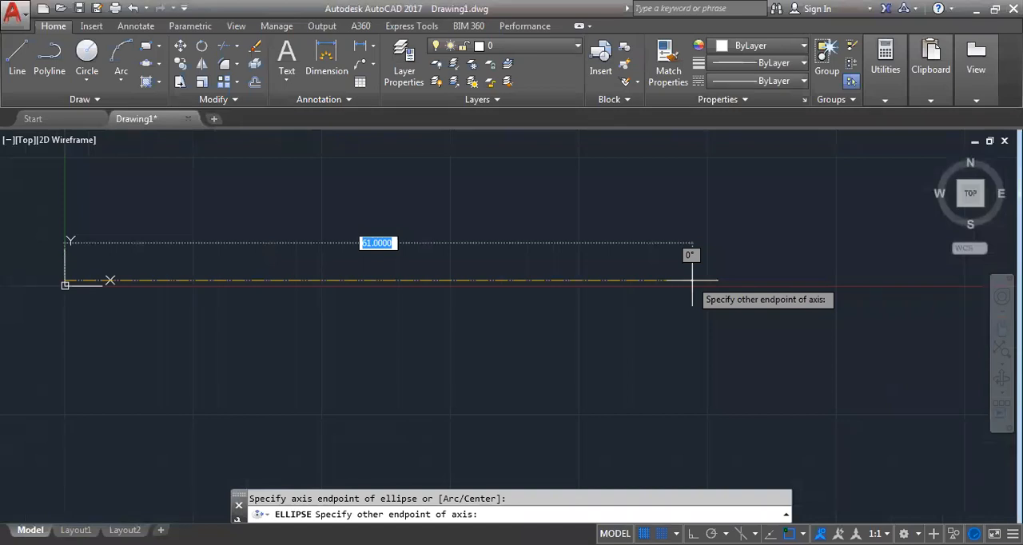
pyautogui.write('50')
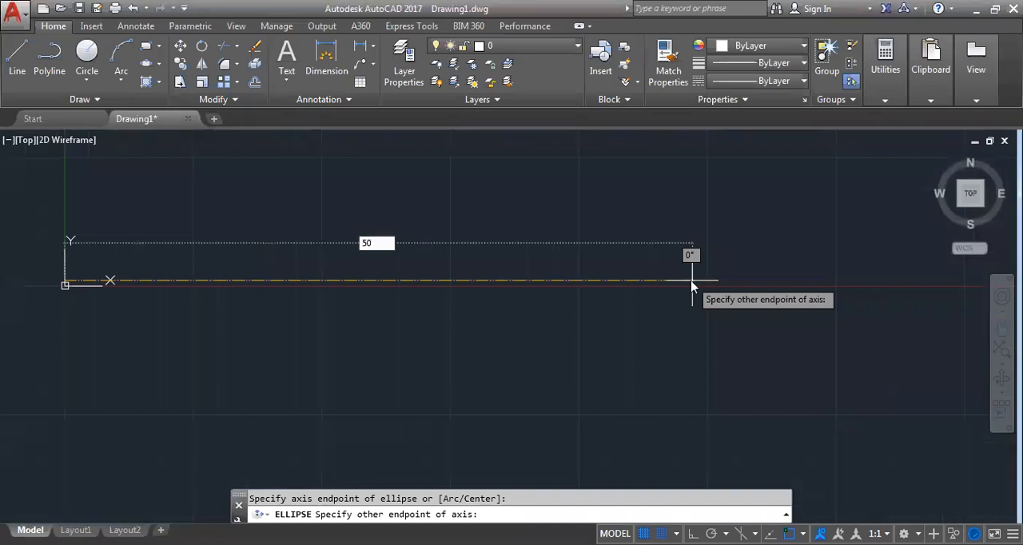
pyautogui.press('Return')
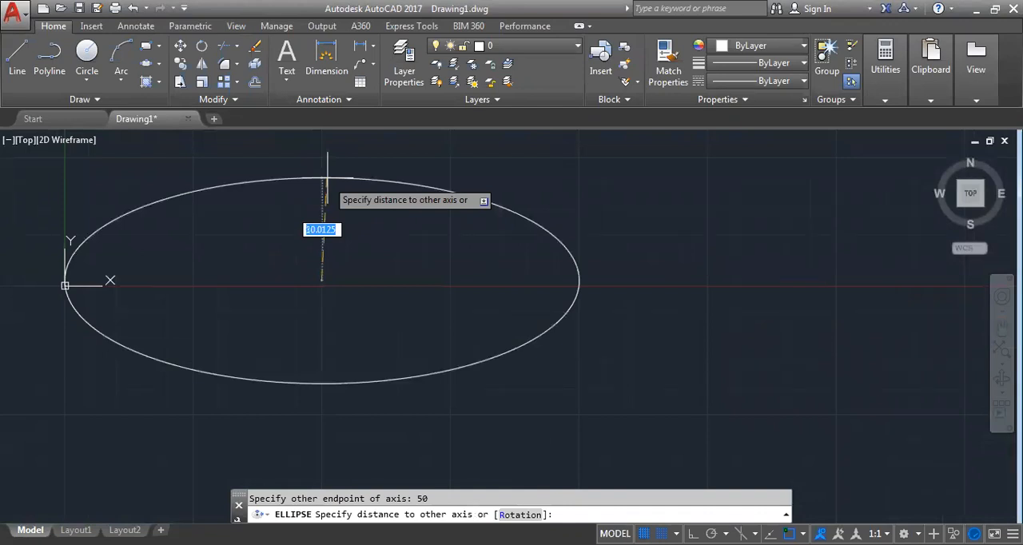
pyautogui.write('15')
pyautogui.press('Return')
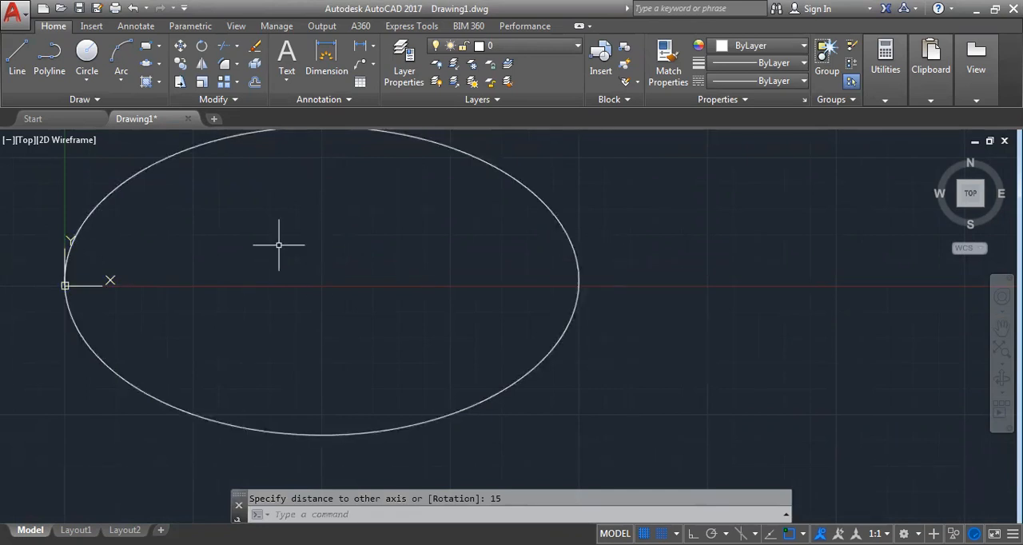
pyautogui.scroll(-2, 361, 223)
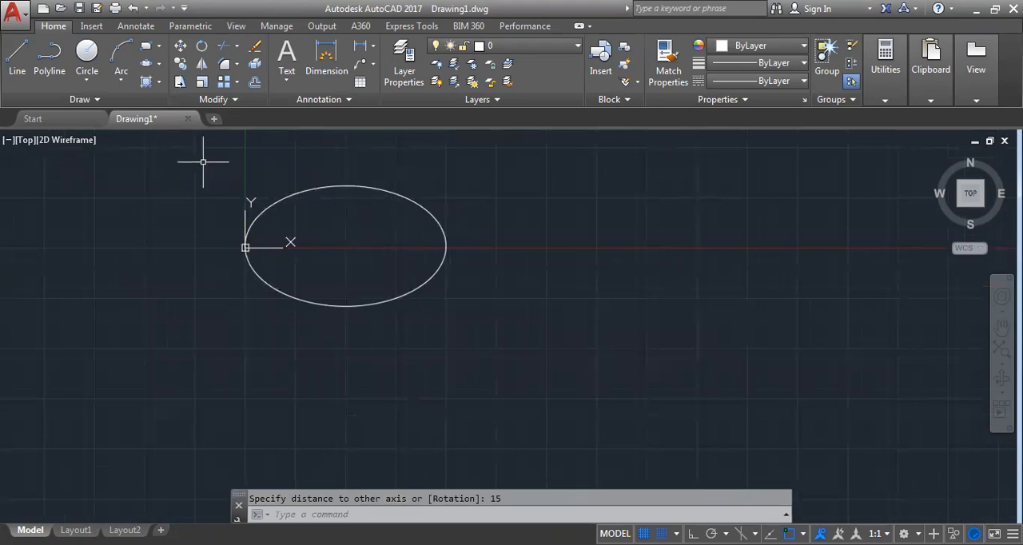
# Erase the ellipse at the origin and undo the erasure
pyautogui.click(274, 203)
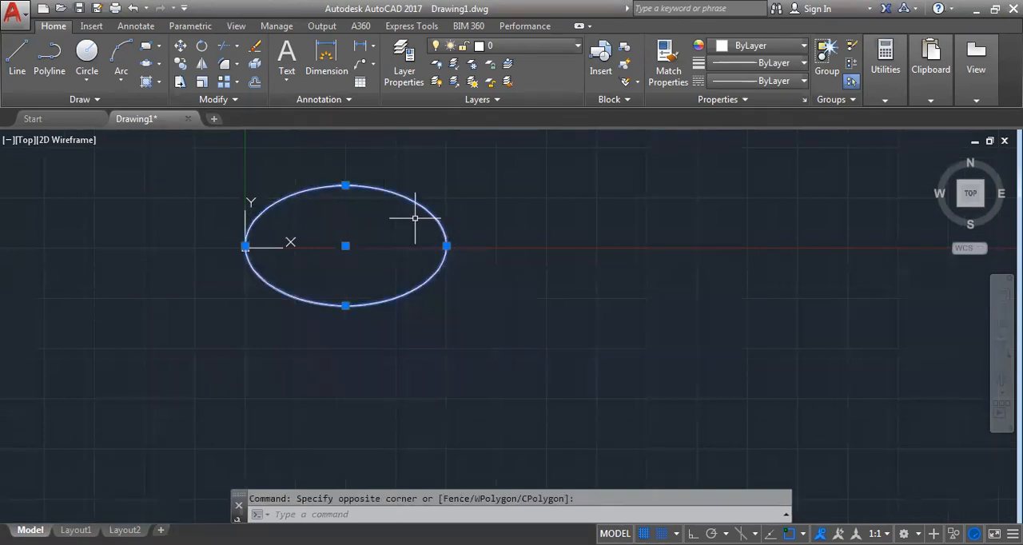
pyautogui.press('Delete')
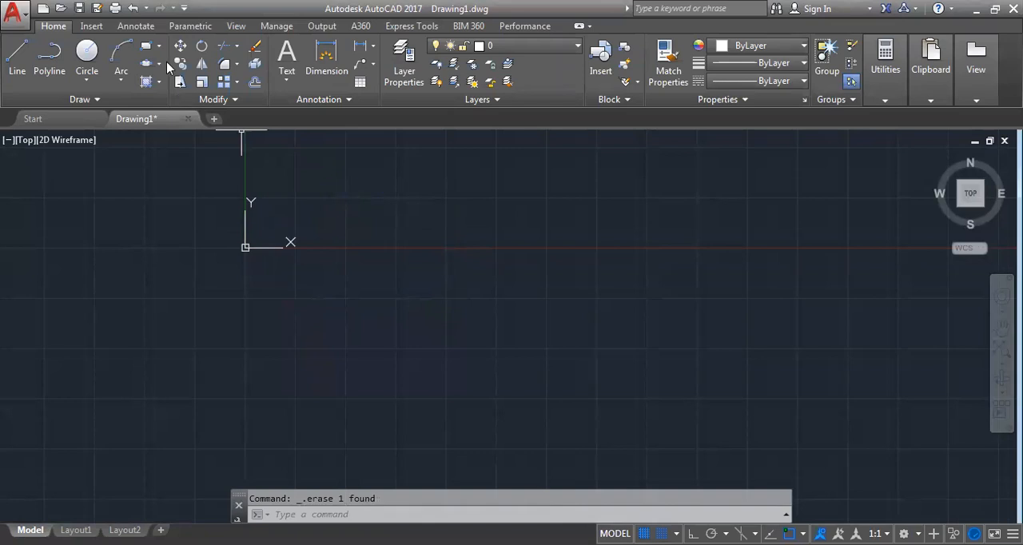
pyautogui.hotkey('ctrl', 'z')
pyautogui.click(319, 99)
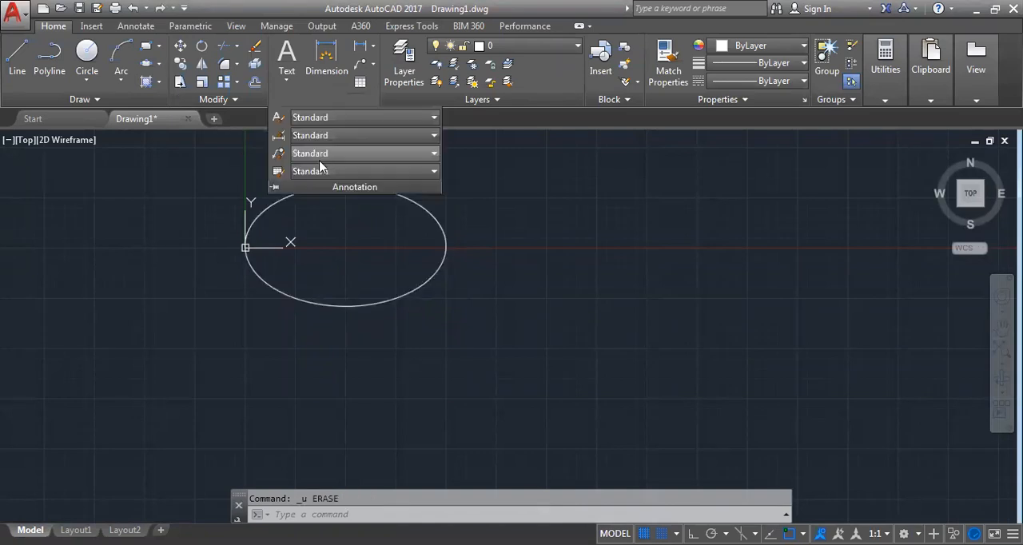
pyautogui.click(135, 178)
pyautogui.moveTo(245, 185); pyautogui.dragTo(319, 302, button='middle')
pyautogui.scroll(2, 383, 192)
pyautogui.scroll(-4, 383, 192)
pyautogui.moveTo(385, 224); pyautogui.dragTo(395, 336, button='middle')
pyautogui.scroll(4, 397, 259)
pyautogui.moveTo(400, 292); pyautogui.dragTo(400, 336, button='middle')
pyautogui.moveTo(370, 256); pyautogui.dragTo(359, 205, button='middle')
# Draw an elliptical arc above the ellipse with a horizontal axis of 100, other-axis distance 20, start angle 0 and end angle 260
pyautogui.click(159, 63)
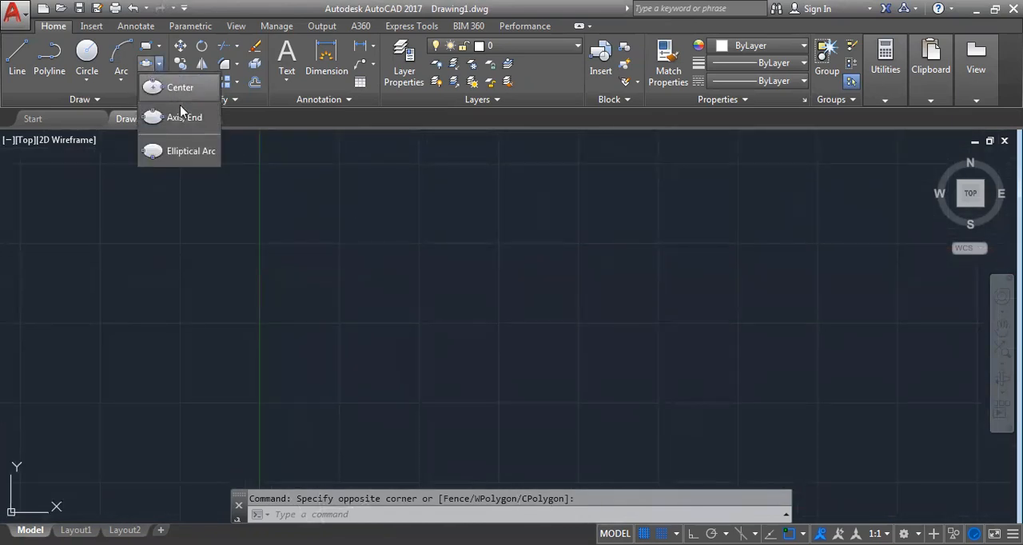
pyautogui.click(182, 156)
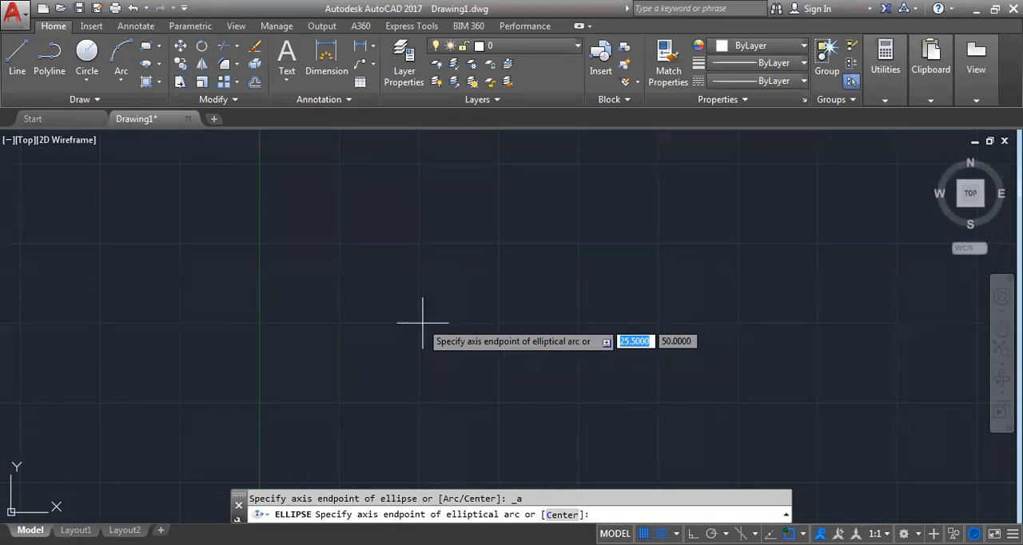
pyautogui.click(421, 324)
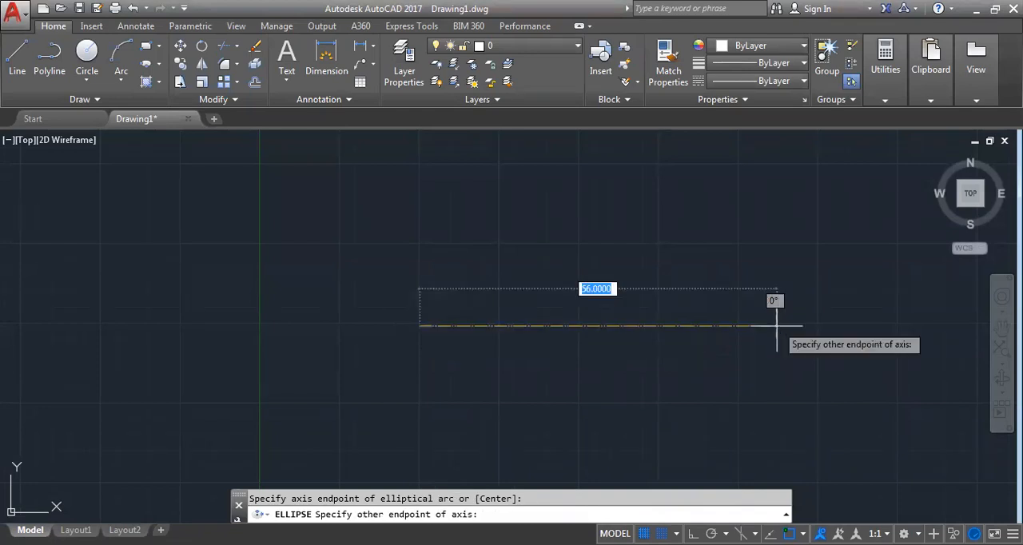
pyautogui.write('100')
pyautogui.press('Return')
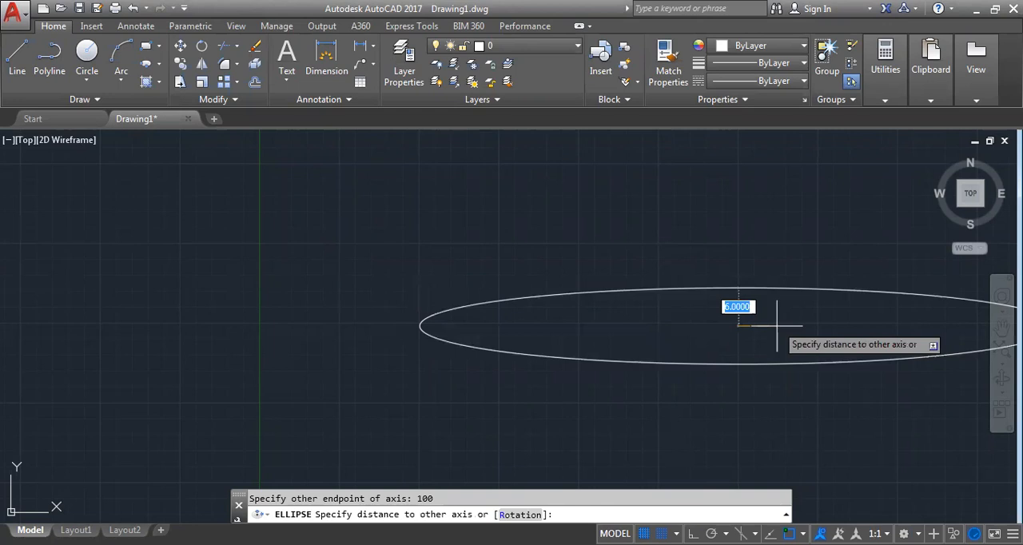
pyautogui.scroll(-2, 777, 325)
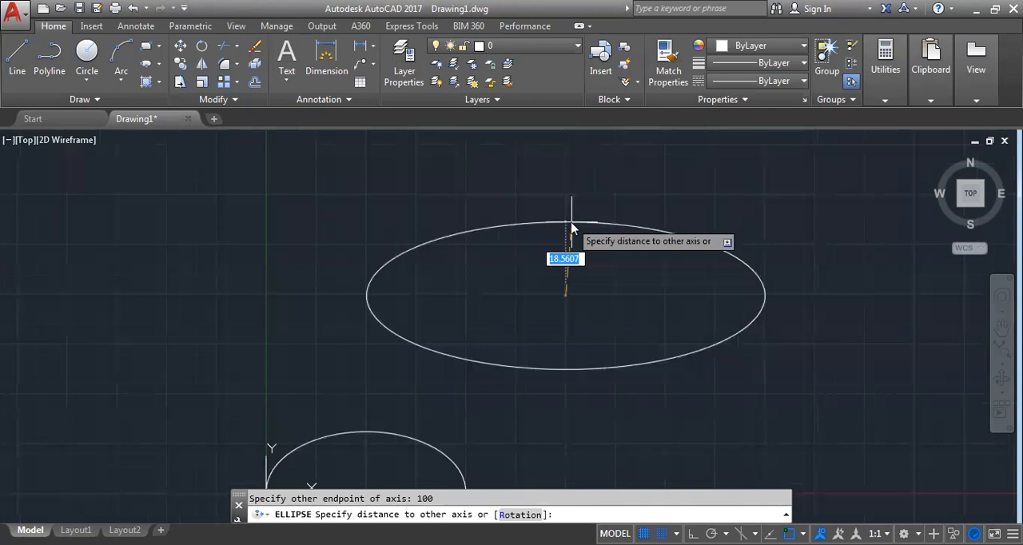
pyautogui.write('20')
pyautogui.press('Return')
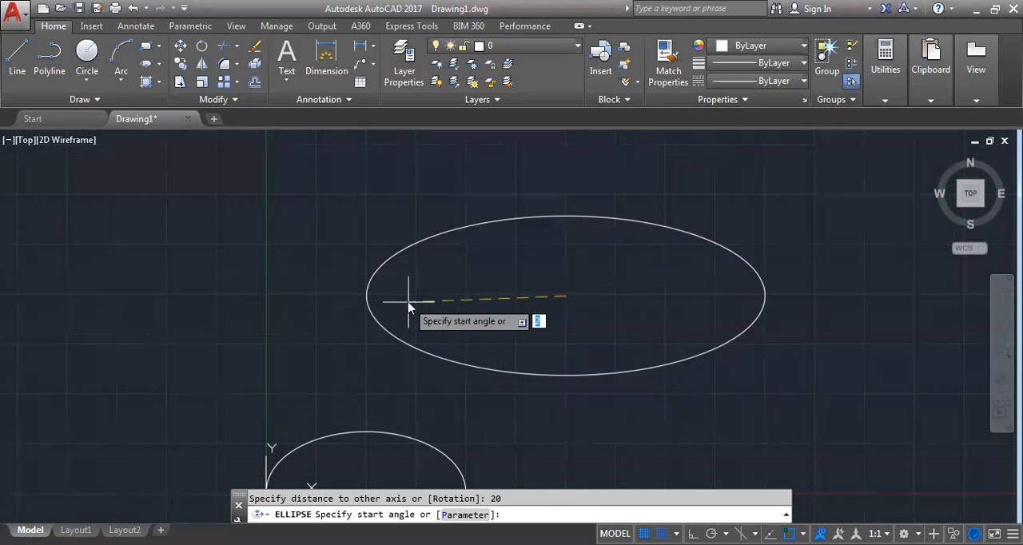
pyautogui.write('0')
pyautogui.press('Return')
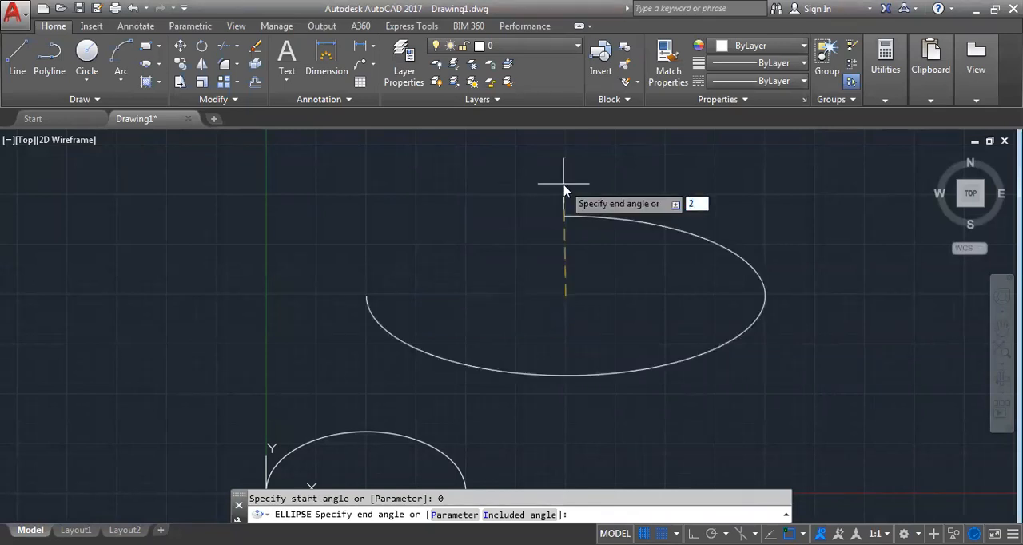
pyautogui.write('60')
pyautogui.press('Return')
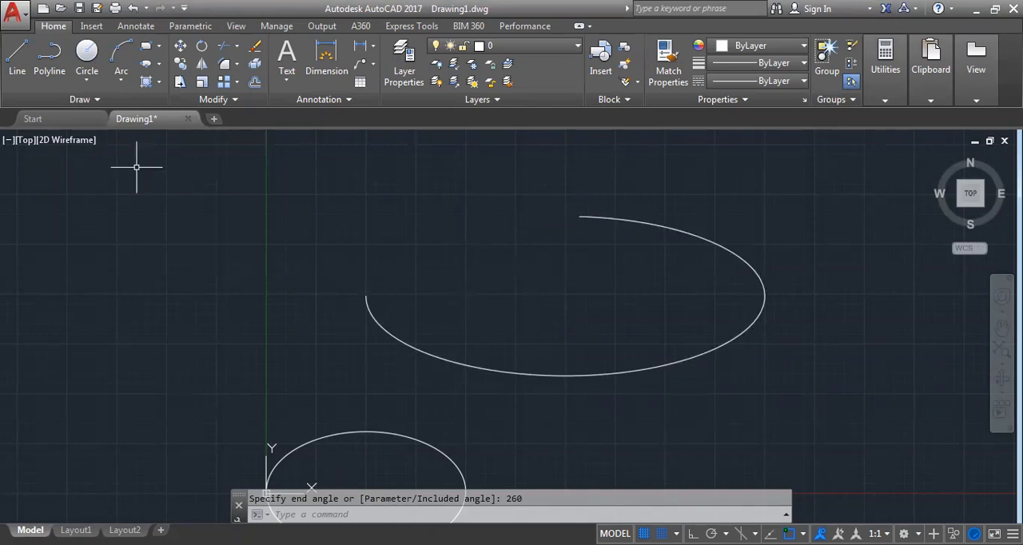
pyautogui.click(318, 156)
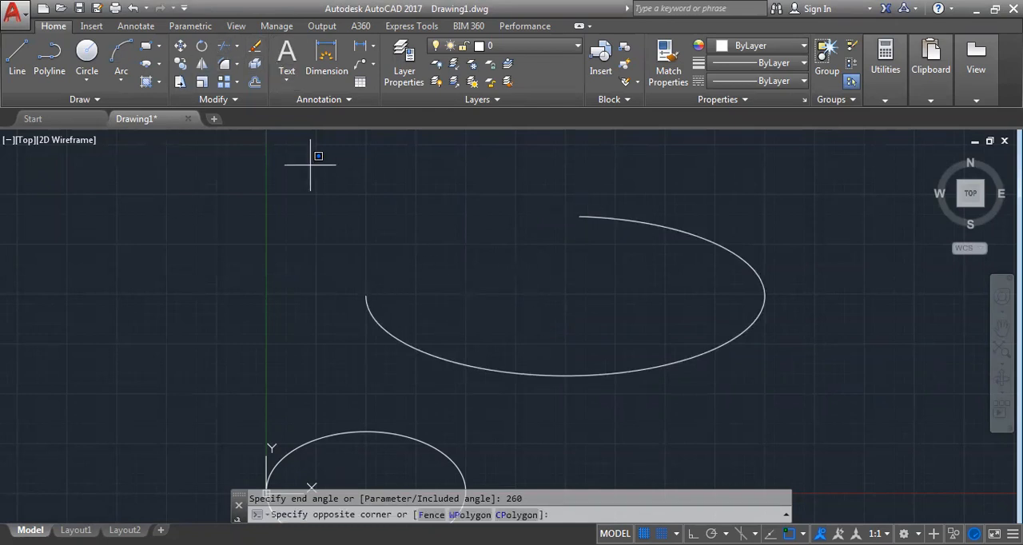
pyautogui.click(658, 228)
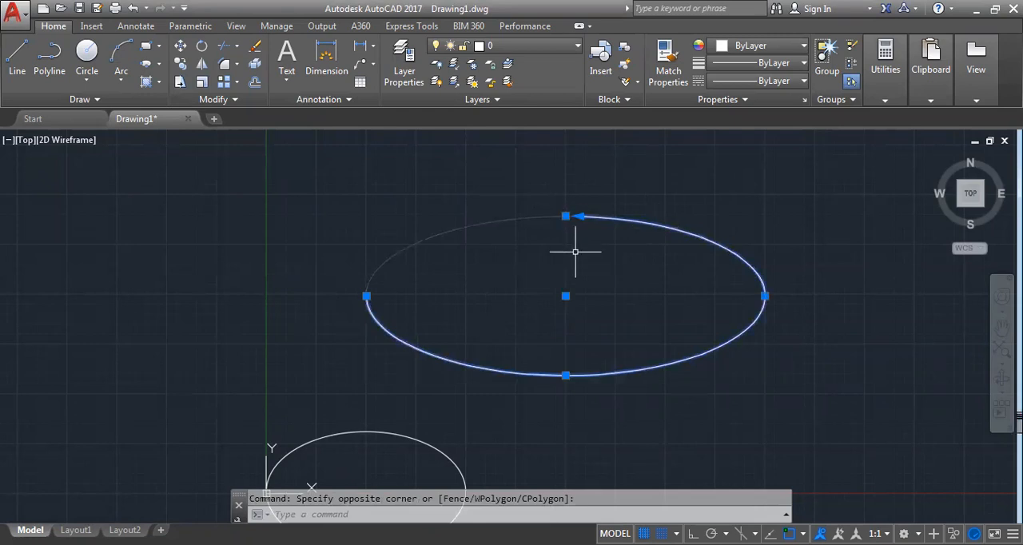
pyautogui.press('Escape')
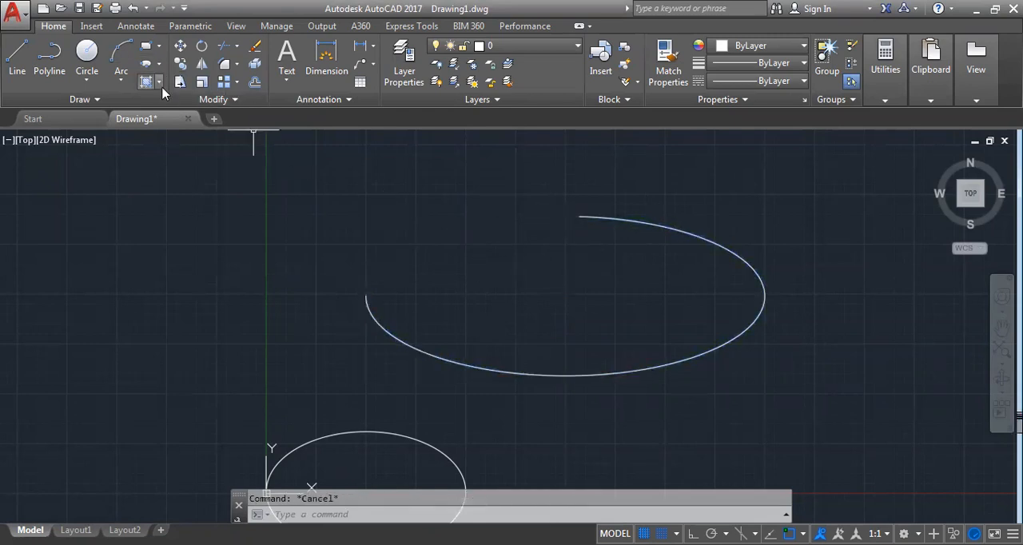
pyautogui.click(159, 82)
pyautogui.scroll(-4, 537, 208)
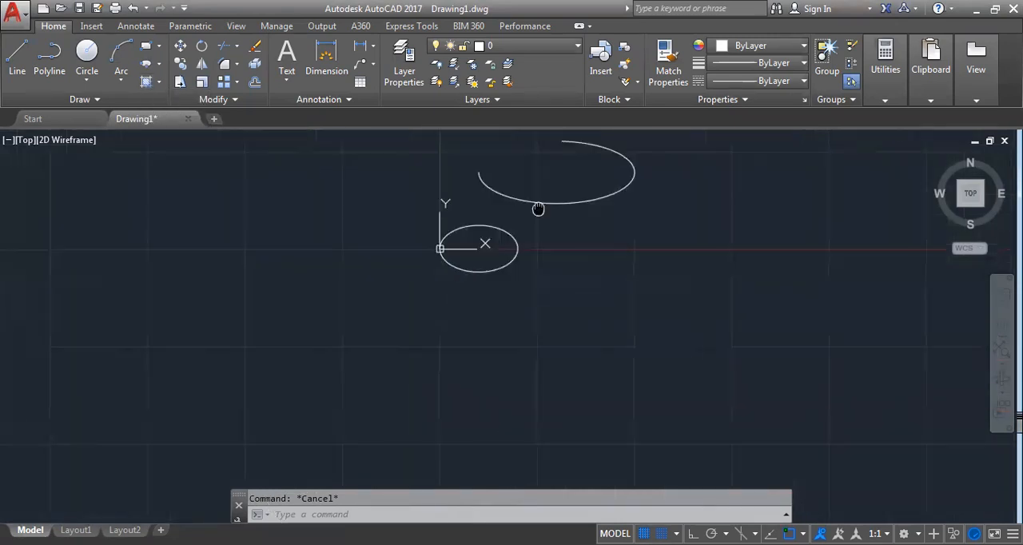
pyautogui.click(96, 100)
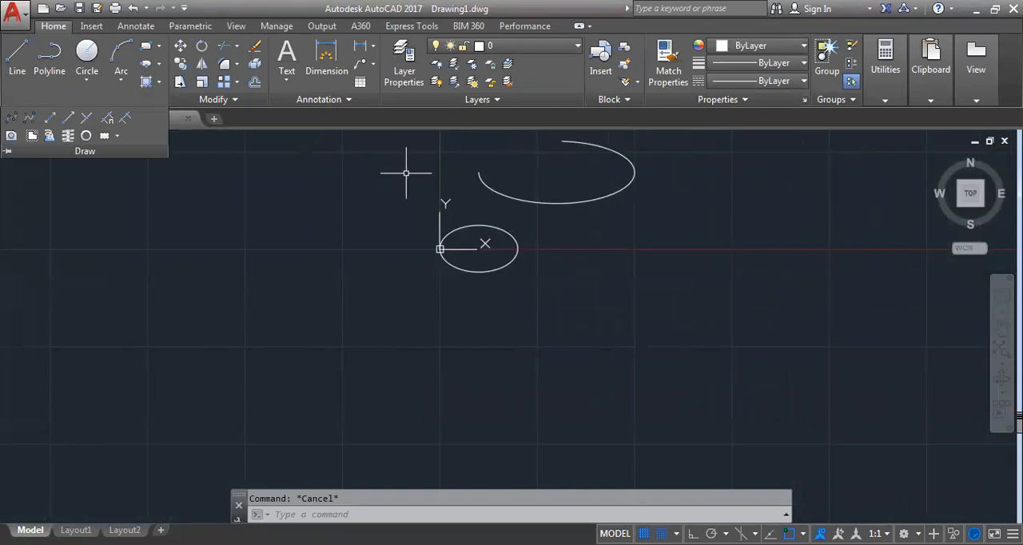
# Erase the elliptical arc above the ellipse
pyautogui.scroll(3, 537, 209)
pyautogui.click(562, 182)
pyautogui.press('Delete')
# Hatch the interior of the ellipse with the ANSI31 pattern at a scale of 10
pyautogui.scroll(3, 370, 279)
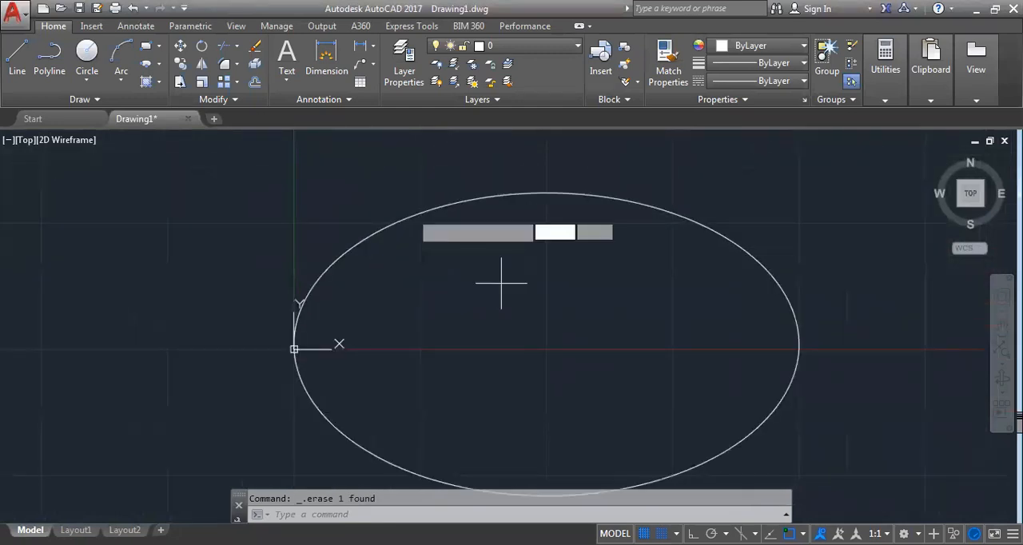
pyautogui.write('h')
pyautogui.press('Return')
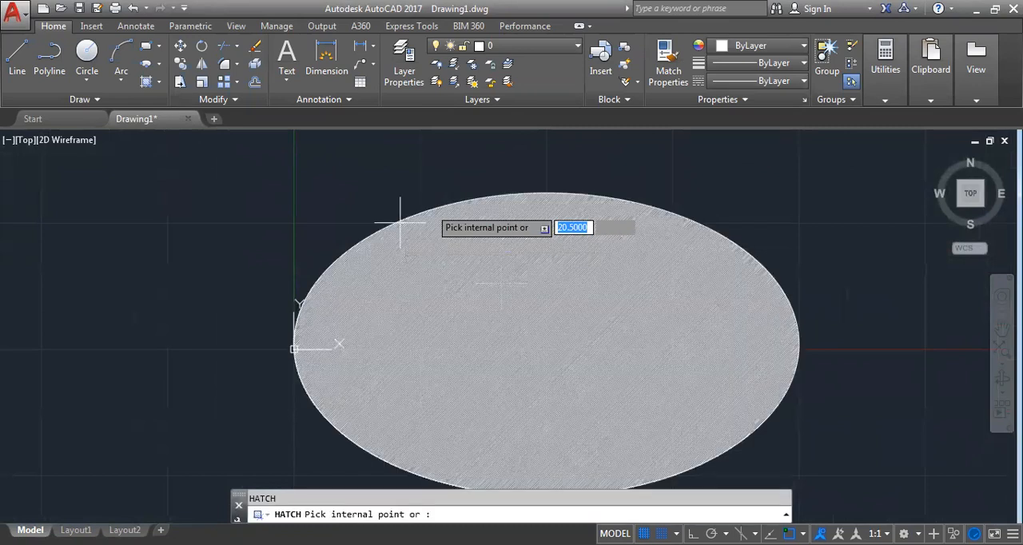
pyautogui.click(400, 224)
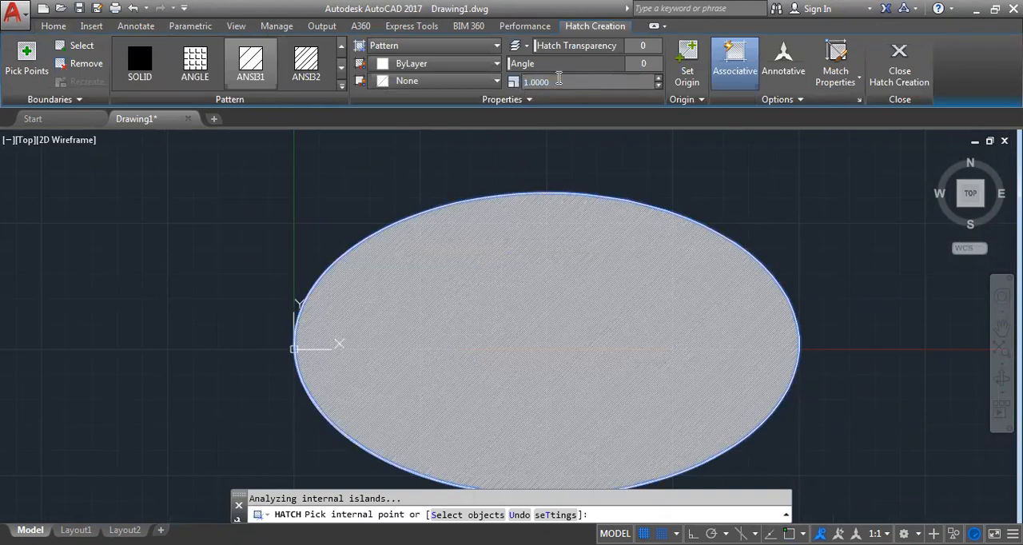
pyautogui.click(514, 83)
pyautogui.write('10')
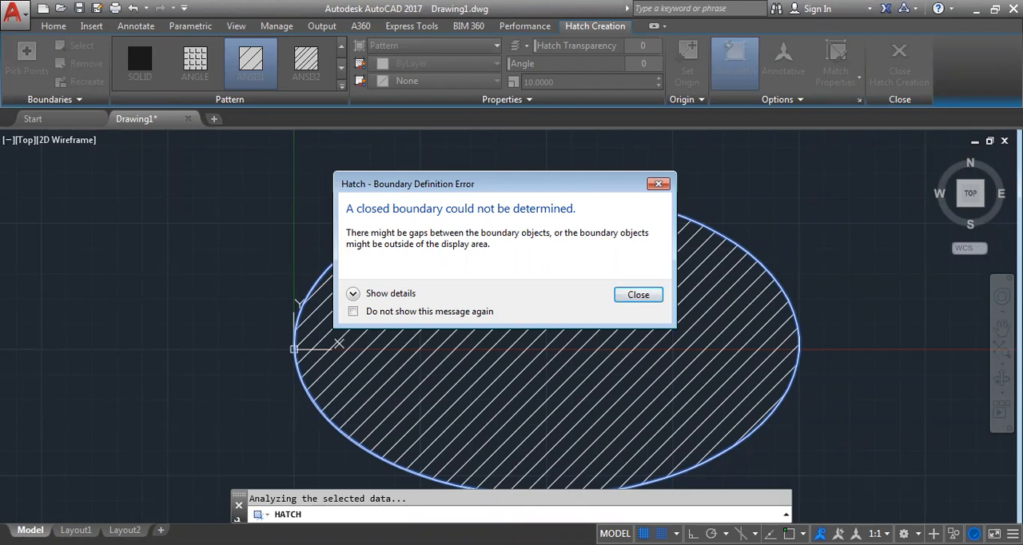
pyautogui.press('Return')
# Switch the ellipse's hatch to a solid fill, try the fill colour 209,156,199, and set the colour back to ByLayer
pyautogui.click(414, 67)
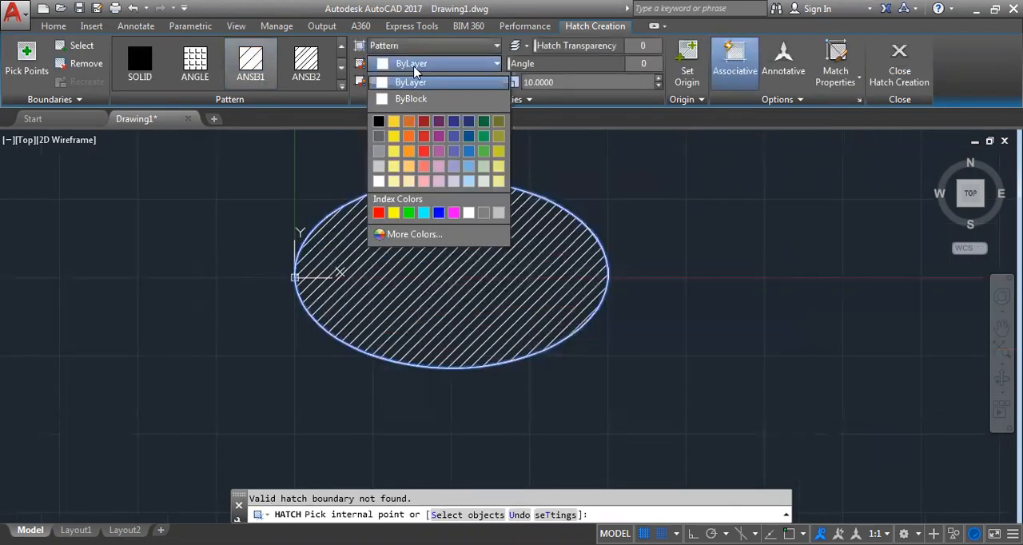
pyautogui.click(414, 64)
pyautogui.click(416, 46)
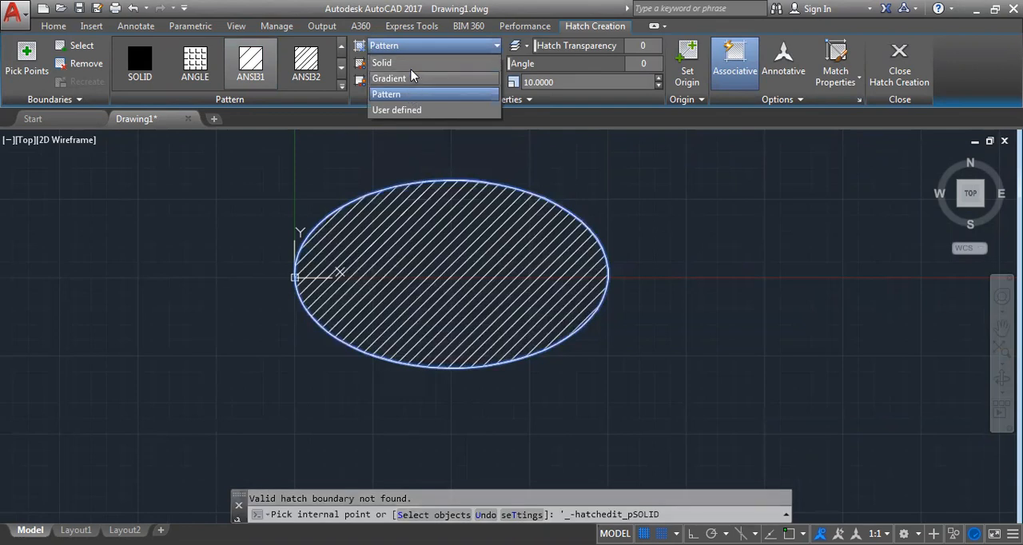
pyautogui.click(415, 65)
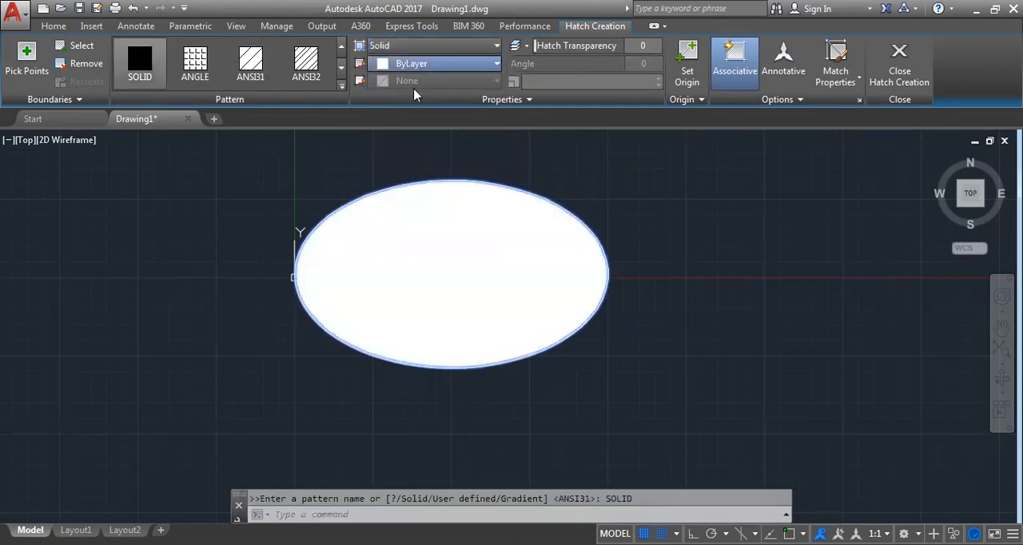
pyautogui.click(414, 64)
pyautogui.click(408, 121)
pyautogui.click(424, 64)
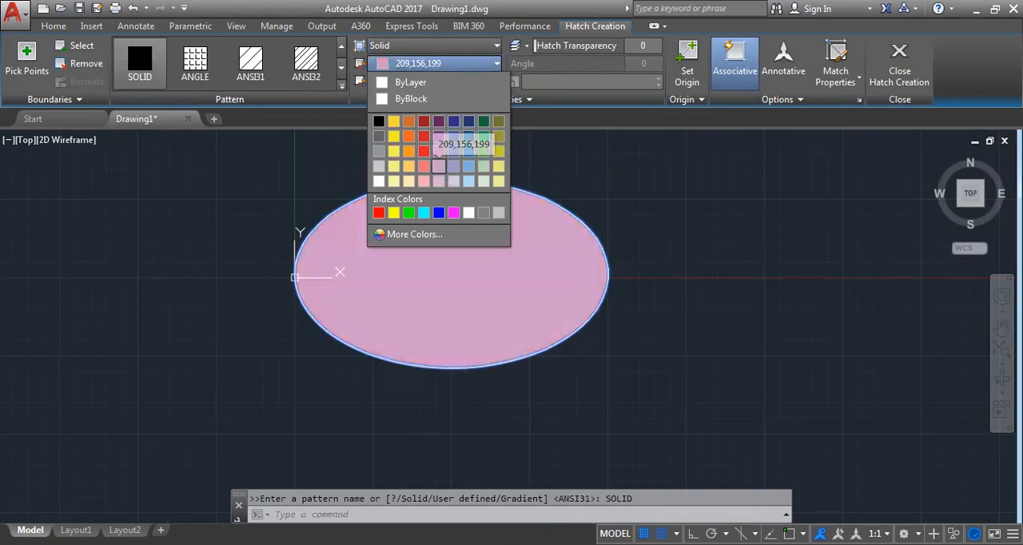
pyautogui.click(411, 82)
# Try a blue-to-yellow linear gradient fill on the ellipse and return the hatch type to Pattern
pyautogui.click(424, 46)
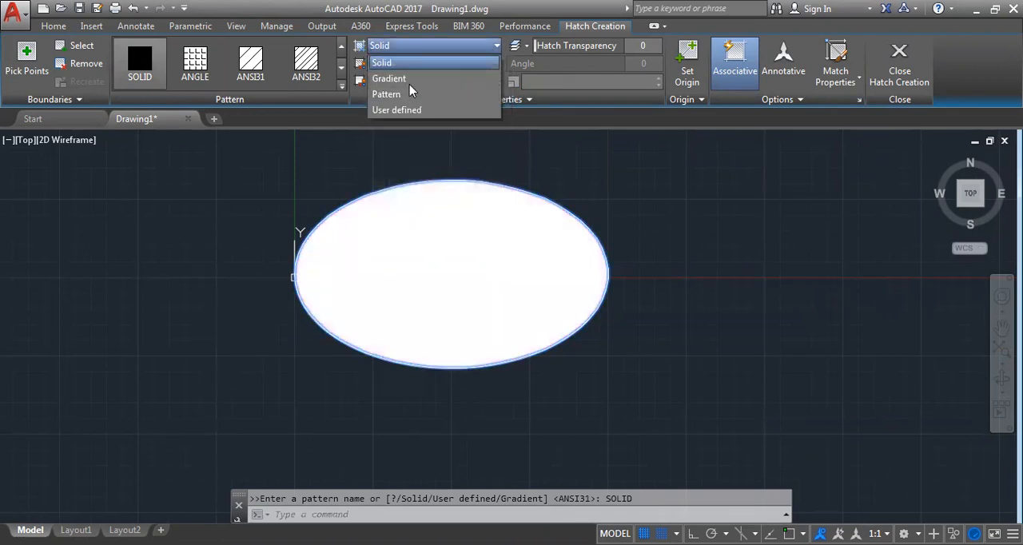
pyautogui.click(413, 79)
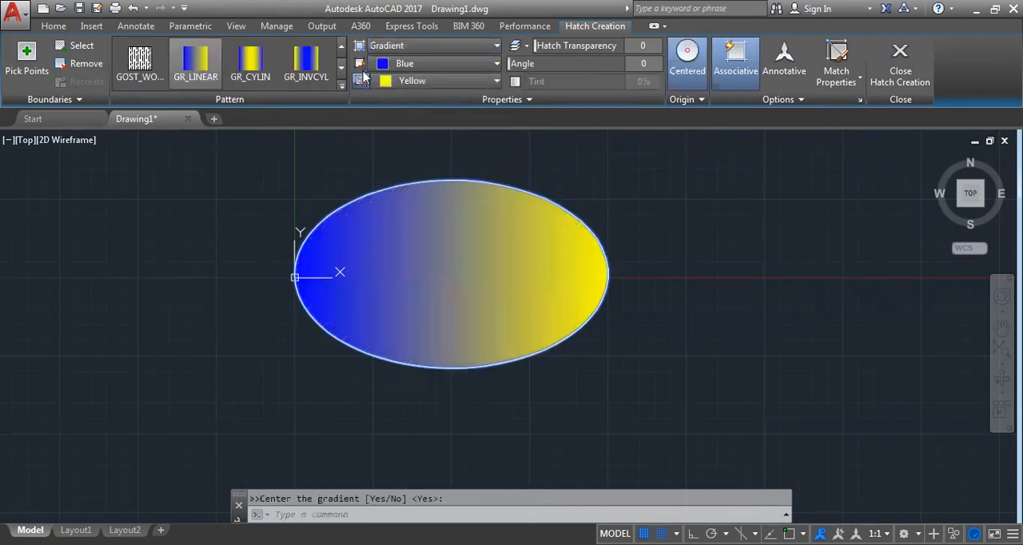
pyautogui.click(424, 46)
pyautogui.click(403, 96)
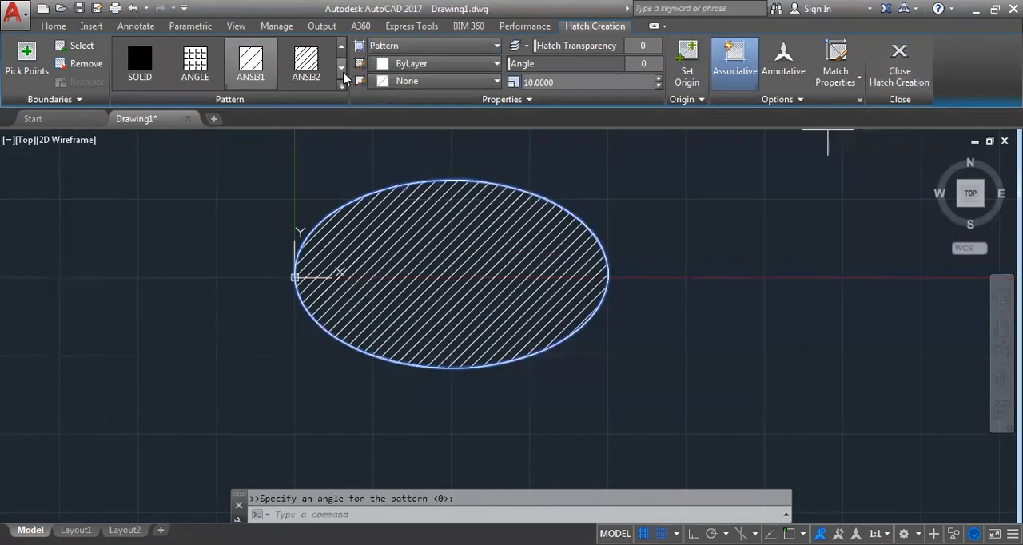
# Preview other hatch patterns such as GRAVEL, NET3, SQUARE and USER on the ellipse, and finish hatch editing with ANSI31 kept
pyautogui.click(341, 86)
pyautogui.scroll(-10, 280, 168)
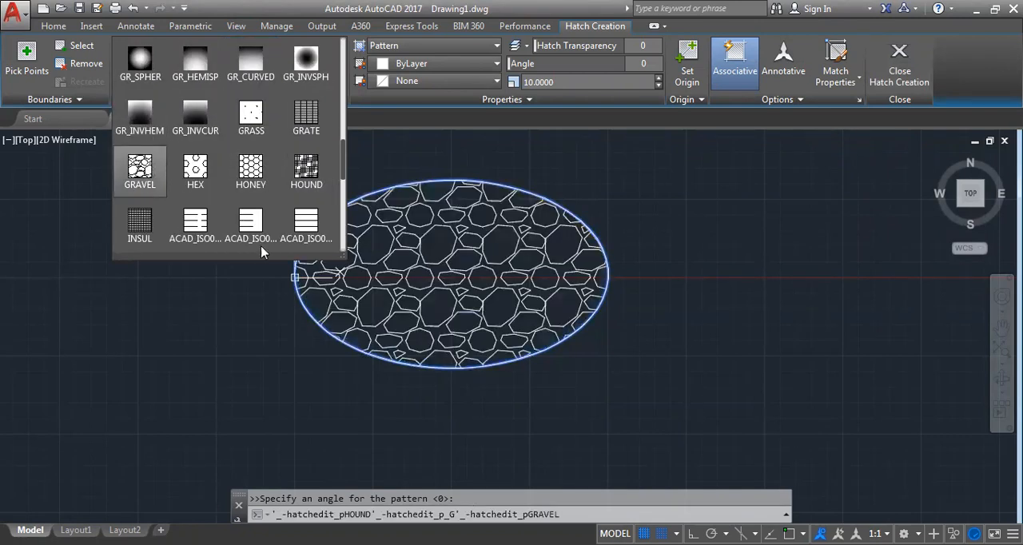
pyautogui.scroll(-2, 280, 240)
pyautogui.scroll(-4, 283, 224)
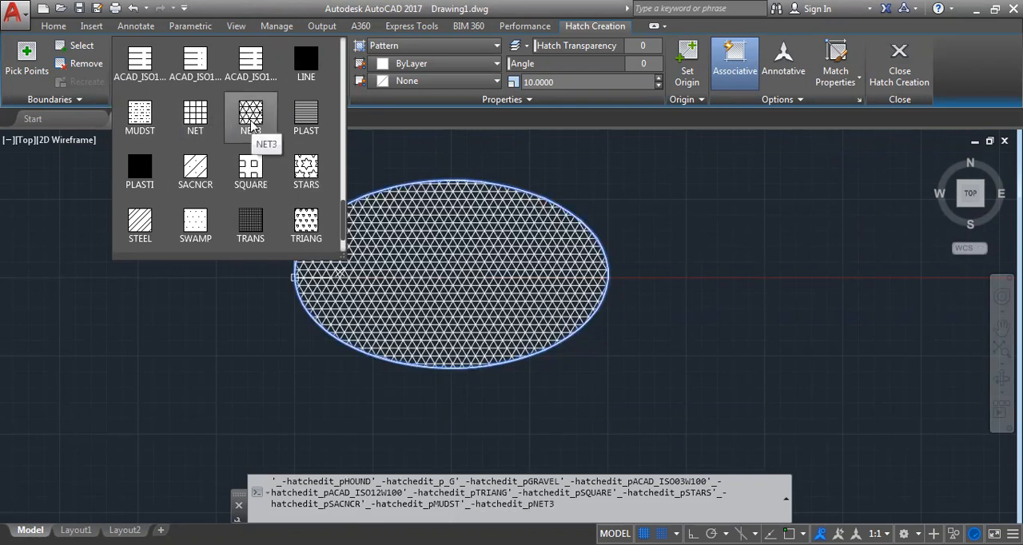
pyautogui.scroll(-1, 250, 120)
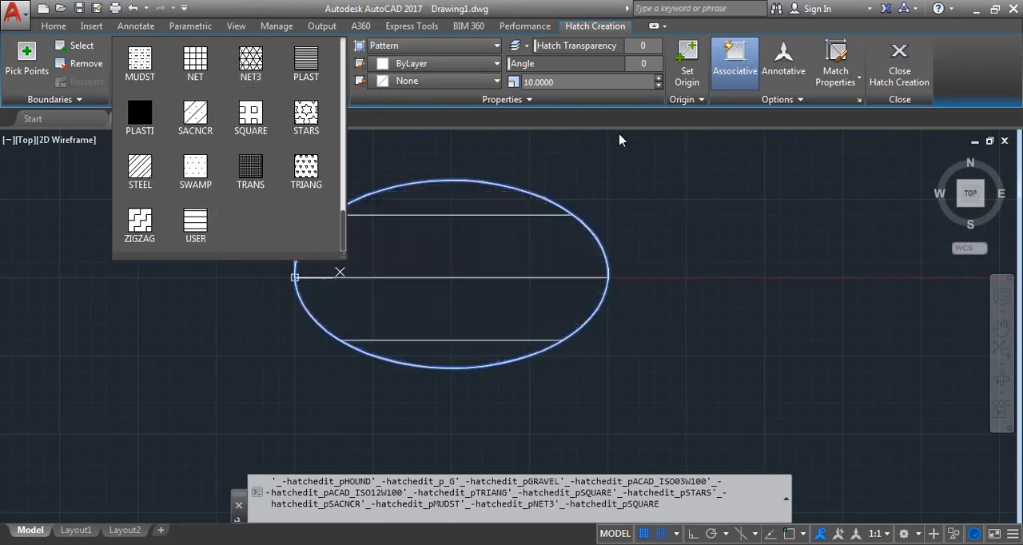
pyautogui.click(901, 71)
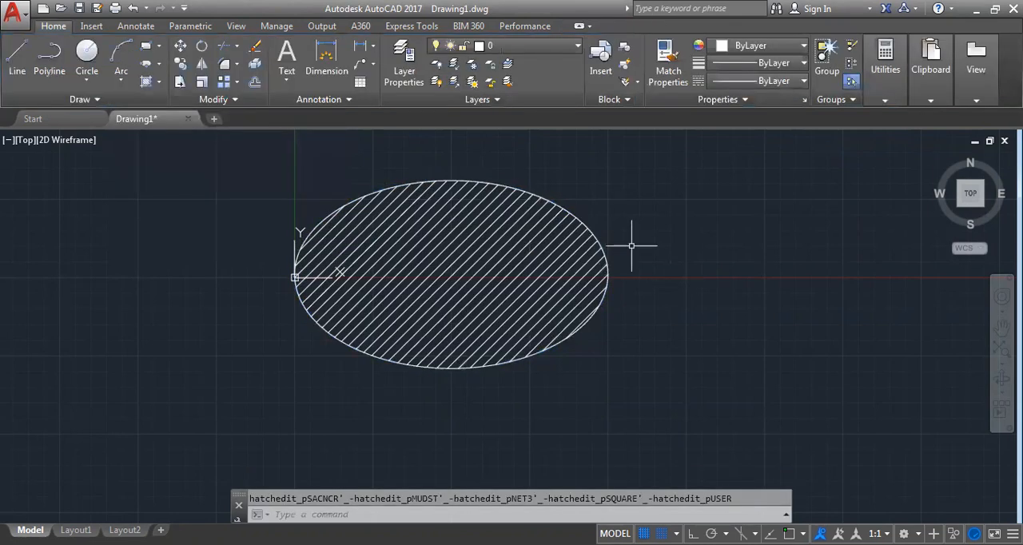
# Erase the ellipse at the origin together with its hatch
pyautogui.scroll(-3, 627, 248)
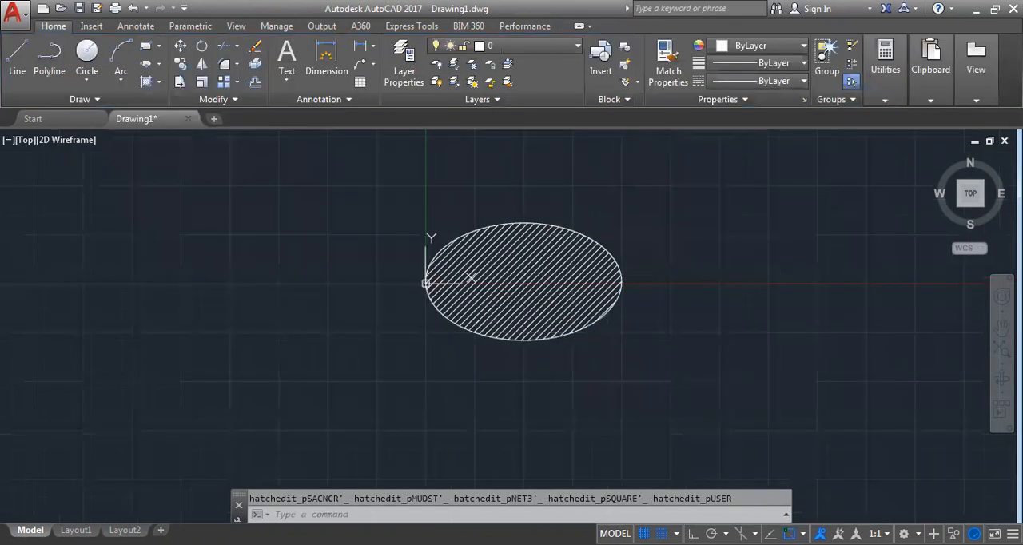
pyautogui.click(159, 81)
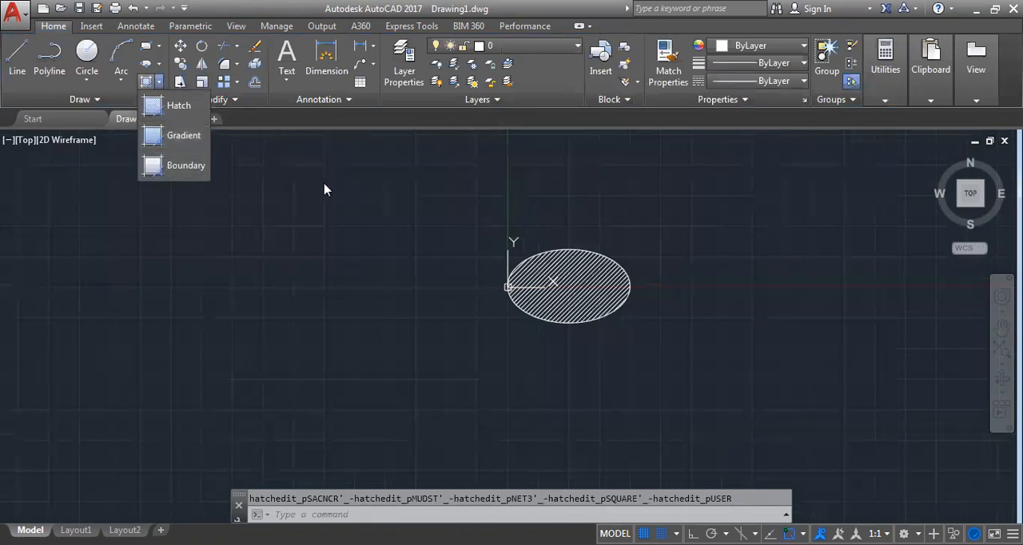
pyautogui.click(95, 99)
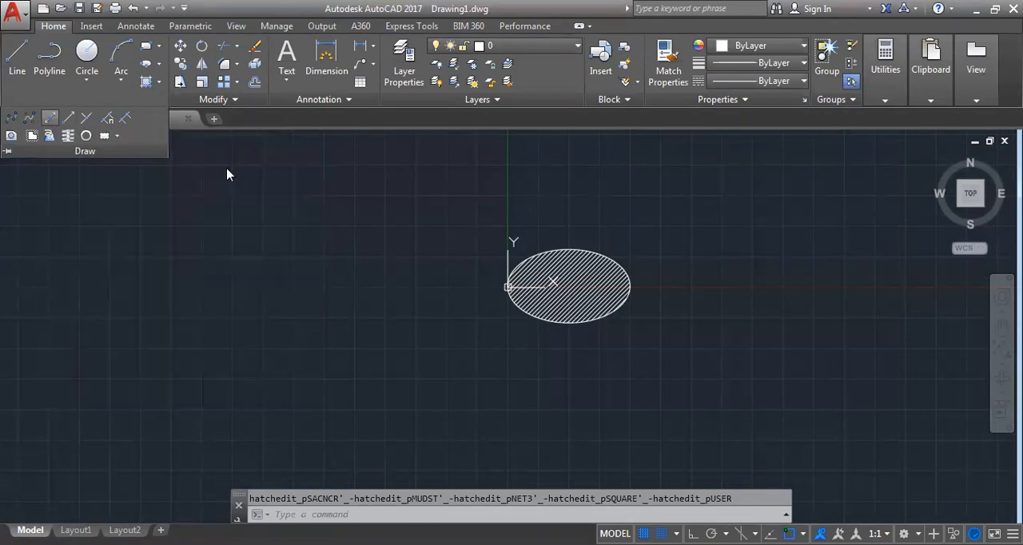
pyautogui.click(379, 208)
pyautogui.click(719, 347)
pyautogui.press('Delete')
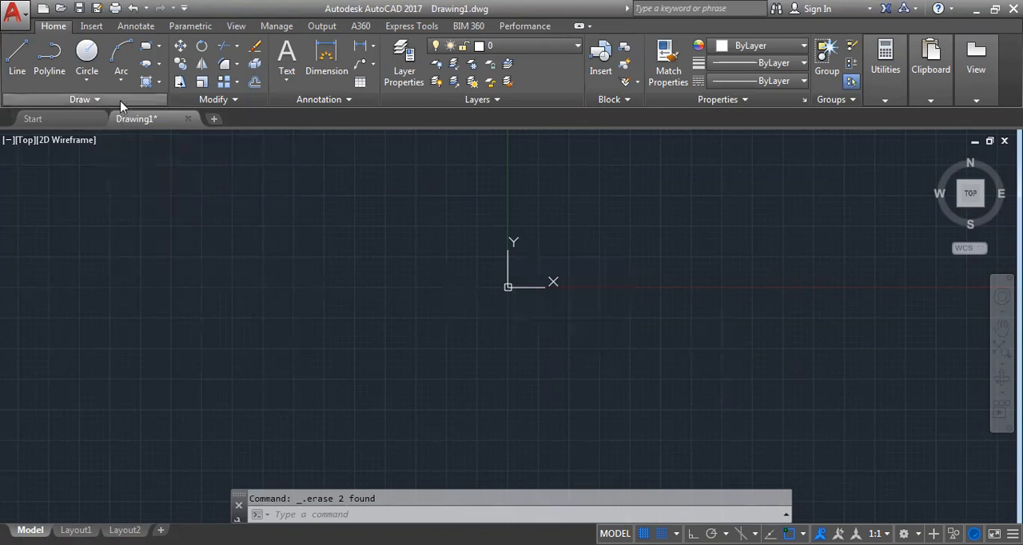
# Draw a horizontal and a vertical construction line through the origin
pyautogui.click(80, 99)
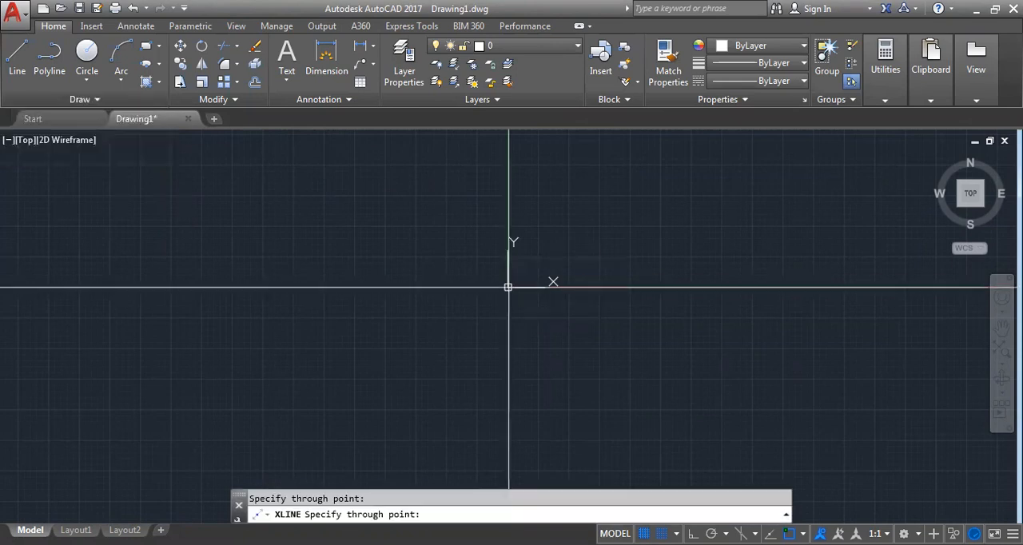
pyautogui.press('Return')
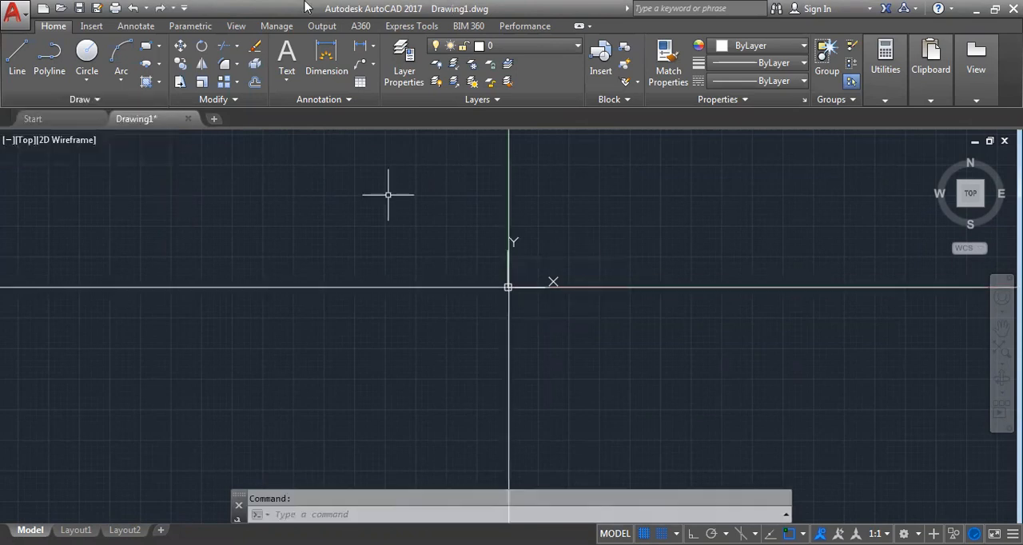
# Erase the group of point objects beside the diagonal ray, and erase the diagonal ray itself
pyautogui.click(325, 185)
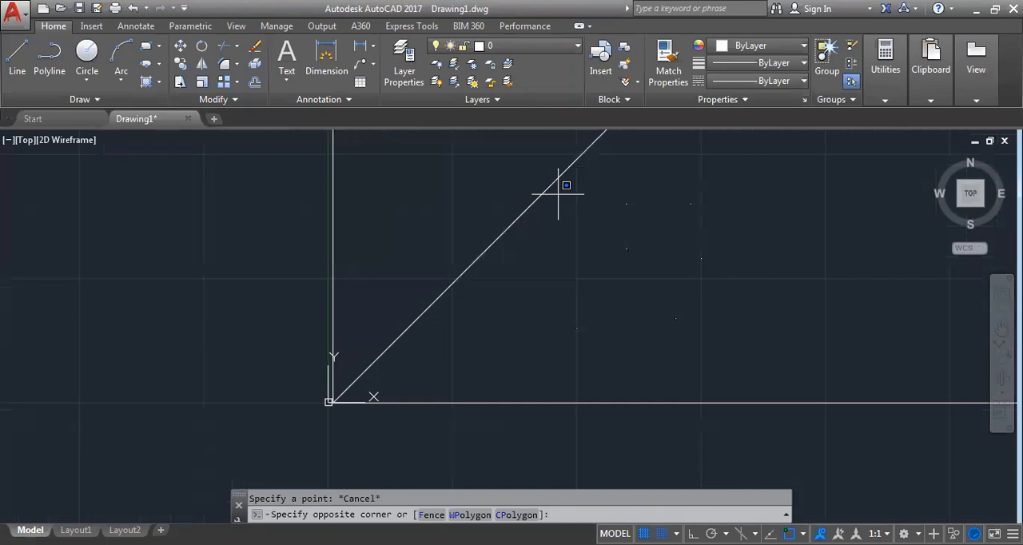
pyautogui.click(710, 356)
pyautogui.press('Delete')
pyautogui.scroll(2, 302, 346)
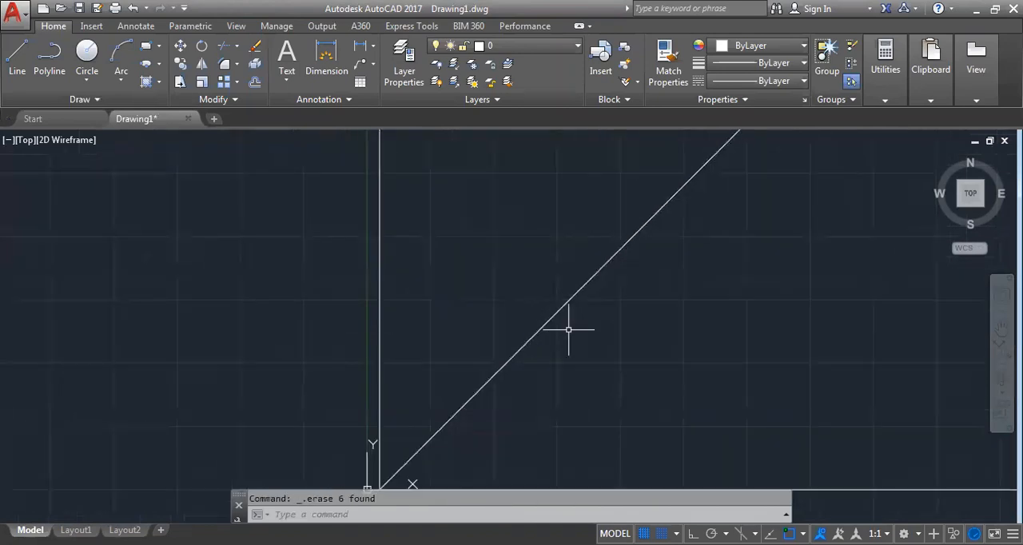
pyautogui.click(543, 330)
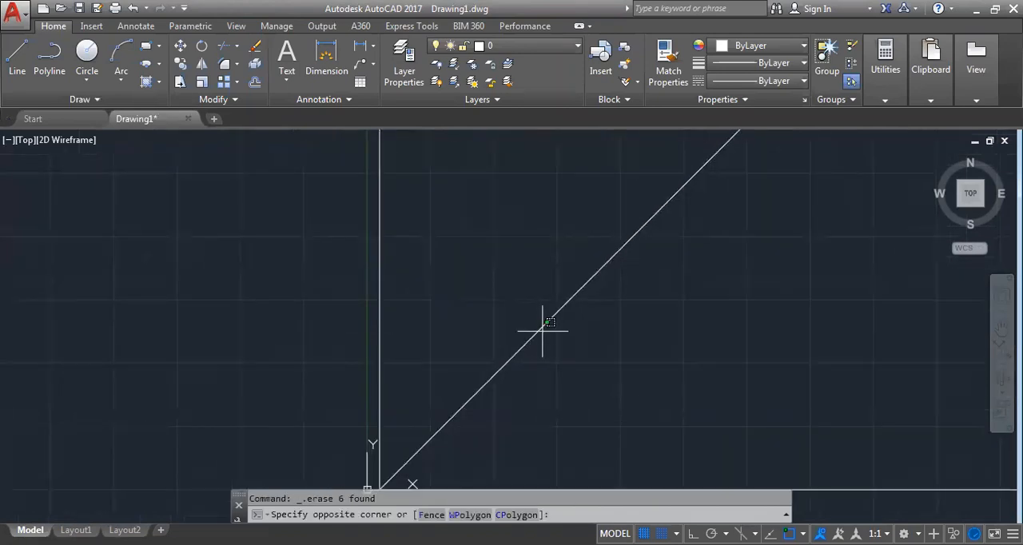
pyautogui.click(534, 316)
pyautogui.press('Delete')
# Place a point object with the Multiple Points tool in the area between the horizontal and vertical rays
pyautogui.scroll(-4, 492, 372)
pyautogui.moveTo(491, 372); pyautogui.dragTo(508, 274, button='middle')
pyautogui.scroll(8, 502, 301)
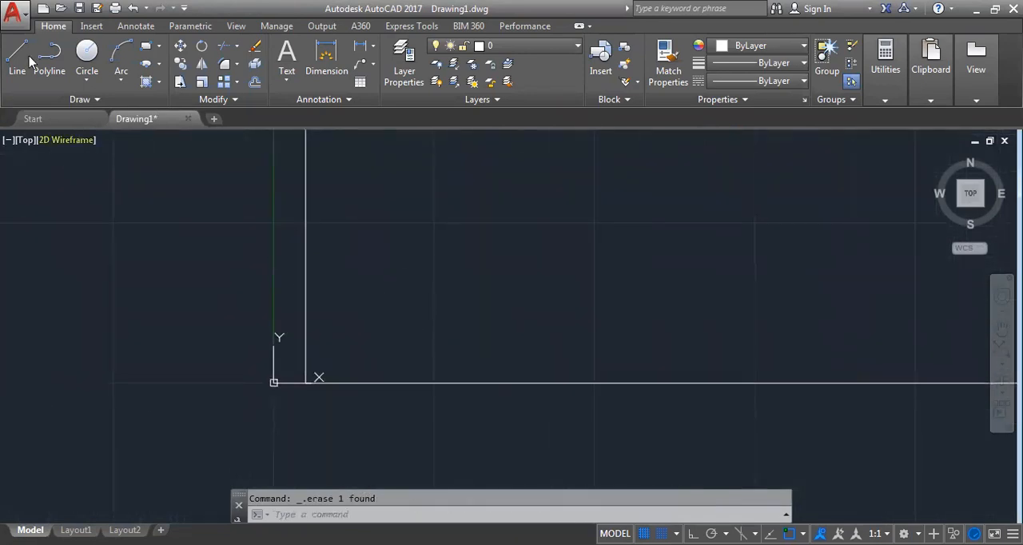
pyautogui.click(83, 99)
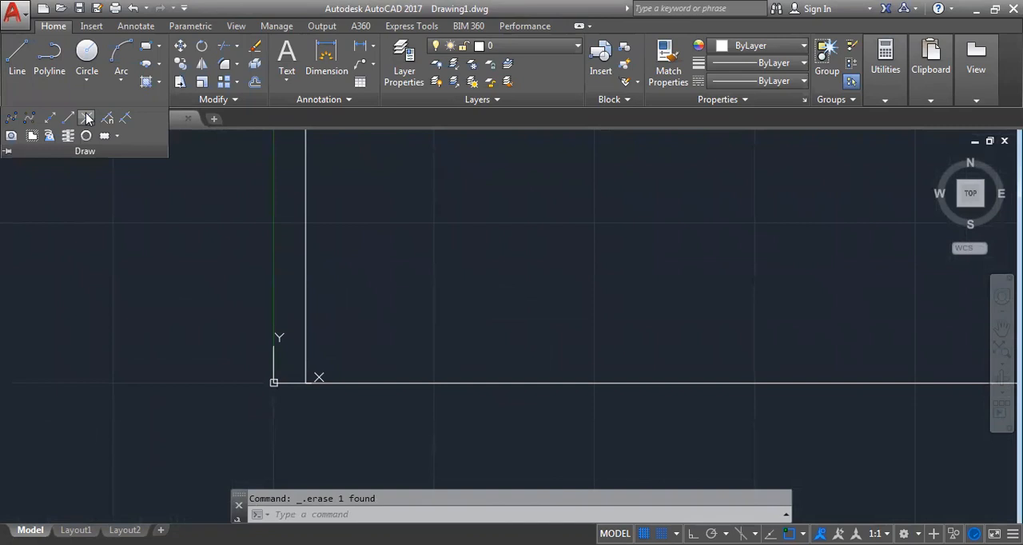
pyautogui.click(85, 118)
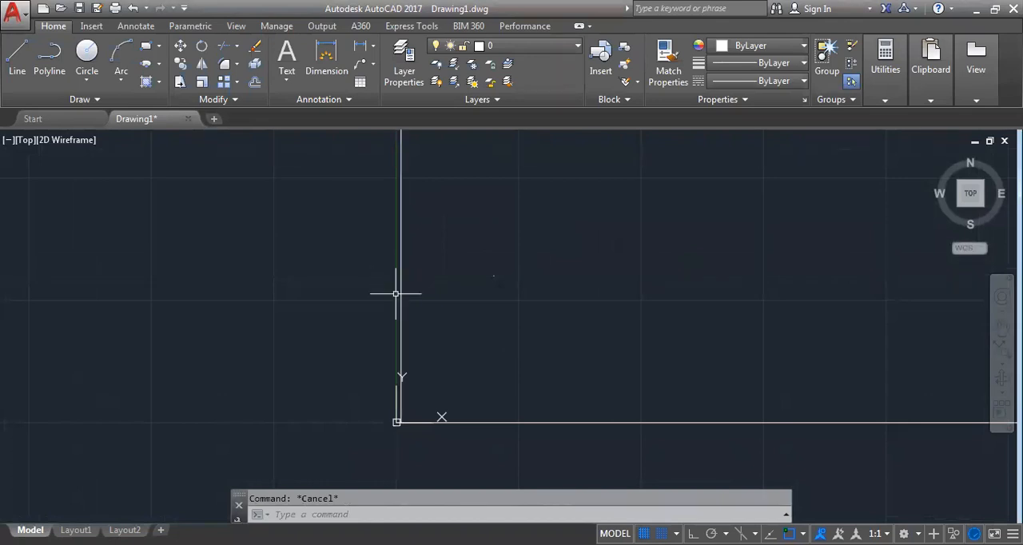
# Erase the vertical and horizontal rays that start near the origin
pyautogui.click(401, 294)
pyautogui.press('Delete')
pyautogui.click(546, 464)
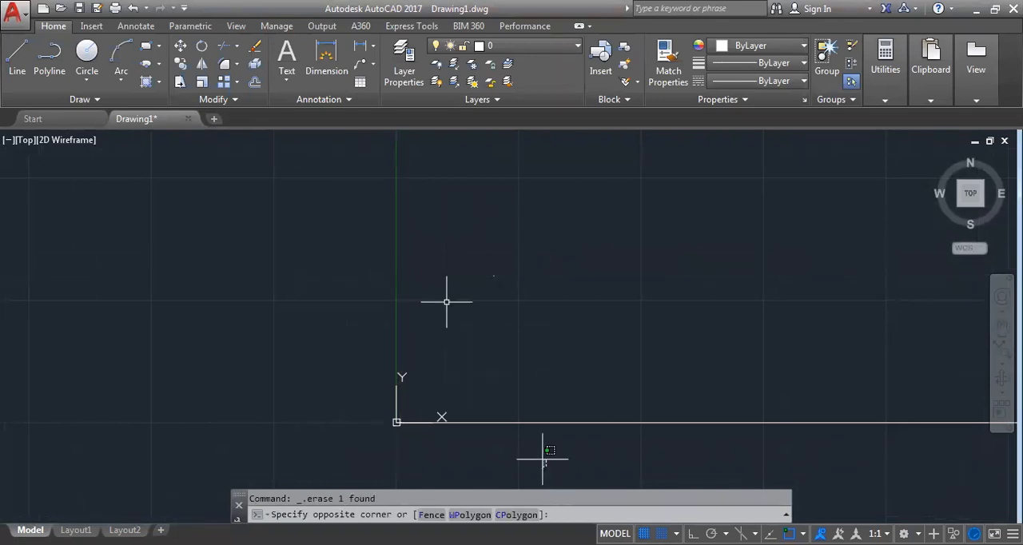
pyautogui.click(447, 302)
pyautogui.press('Delete')
# Select the remaining point object to locate it and clear the selection
pyautogui.click(496, 276)
pyautogui.moveTo(506, 325); pyautogui.dragTo(502, 398)
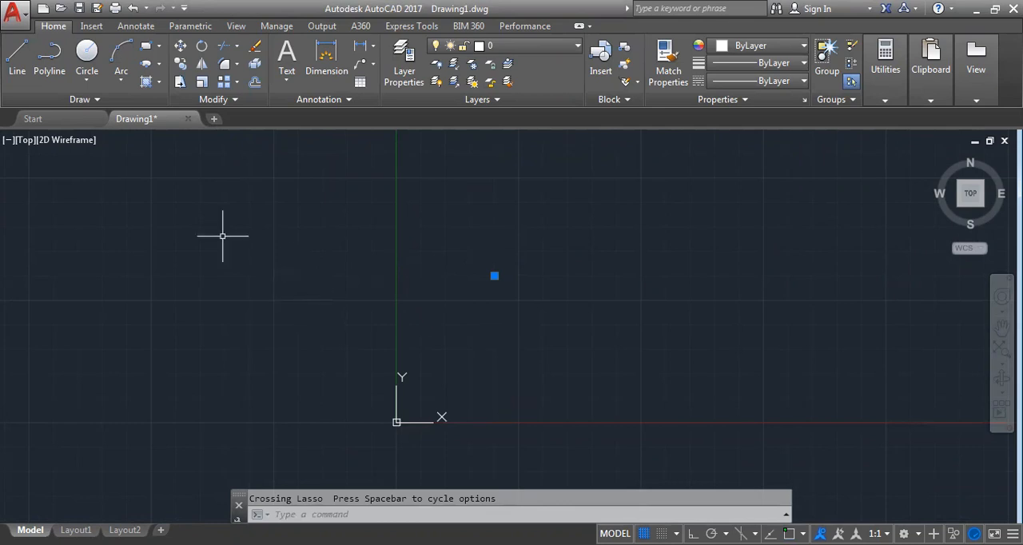
pyautogui.press('Escape')
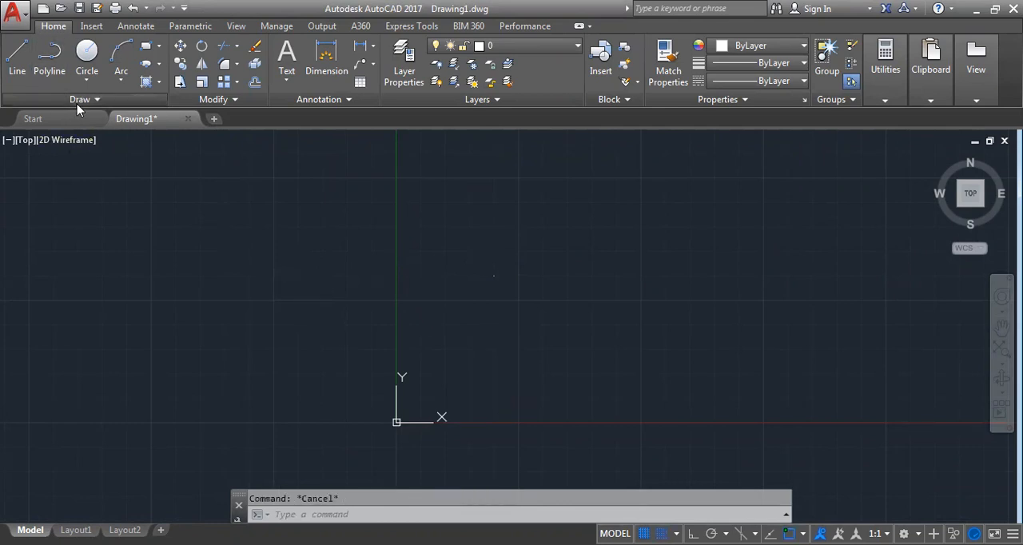
# Draw a helix centred at the origin with base radius 25, top radius 75 and a height of about 87
pyautogui.click(79, 101)
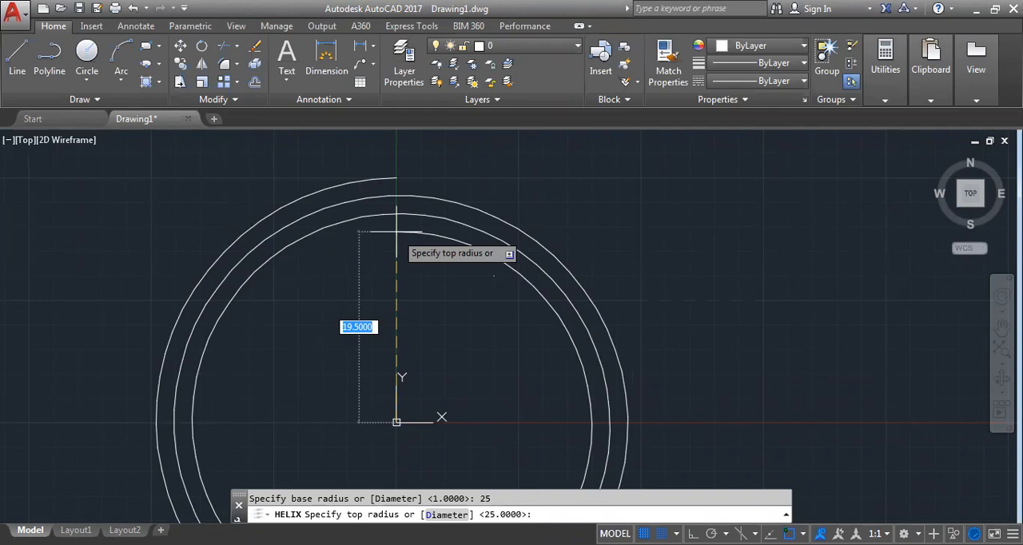
pyautogui.scroll(-4, 358, 313)
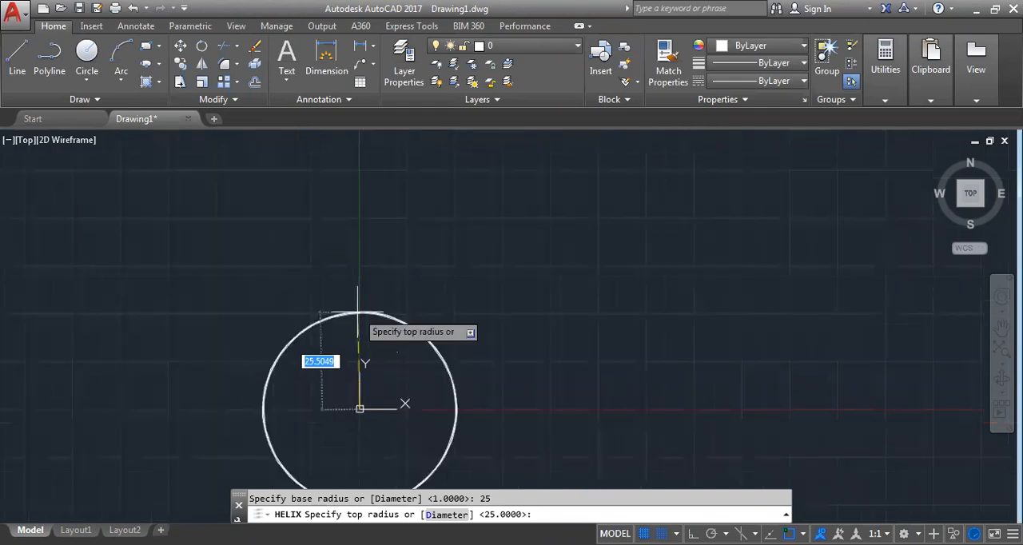
pyautogui.write('75')
pyautogui.press('Return')
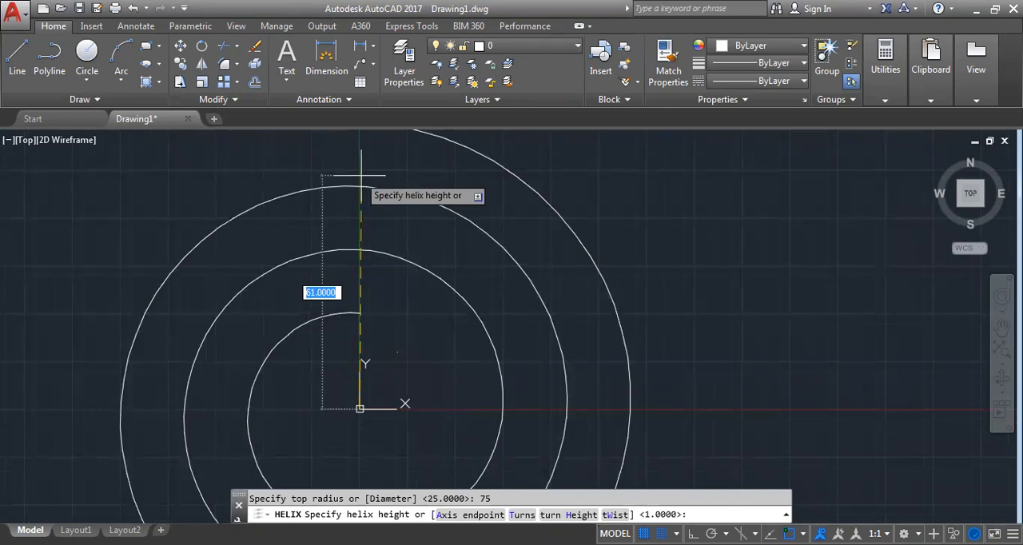
pyautogui.scroll(-4, 360, 175)
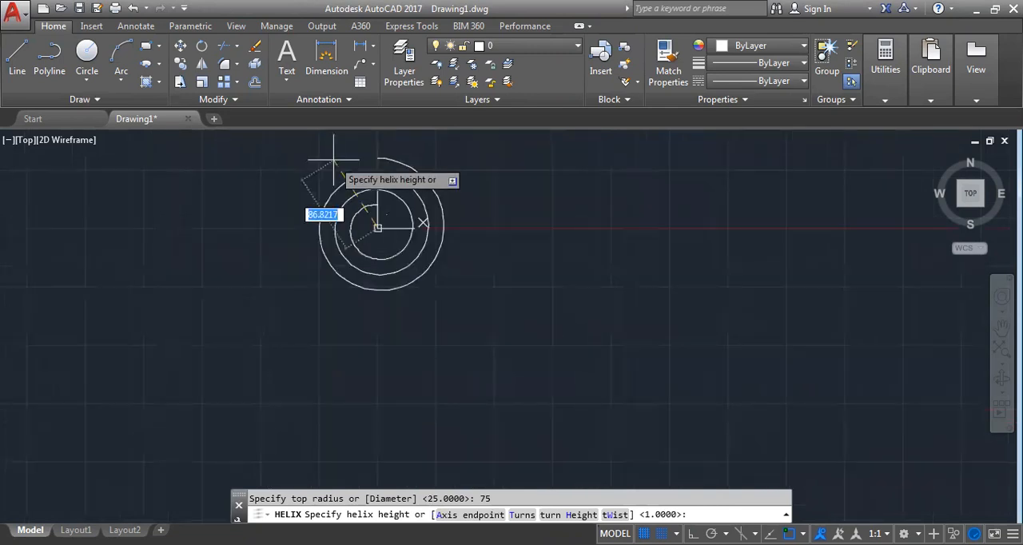
pyautogui.click(333, 160)
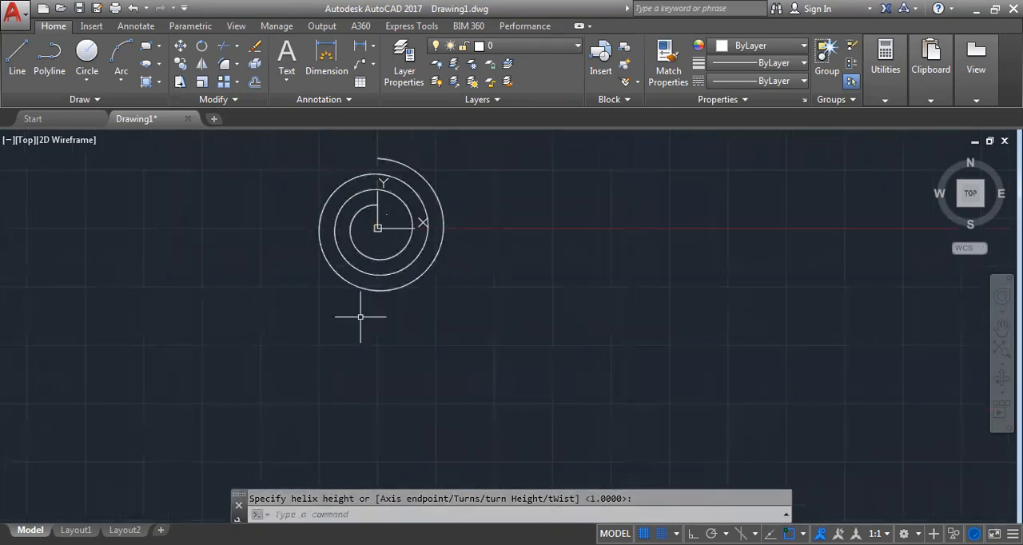
pyautogui.press('Escape')
# Place donuts with the Donut command, using an inside diameter of 5 and an outside diameter of 15
pyautogui.click(80, 99)
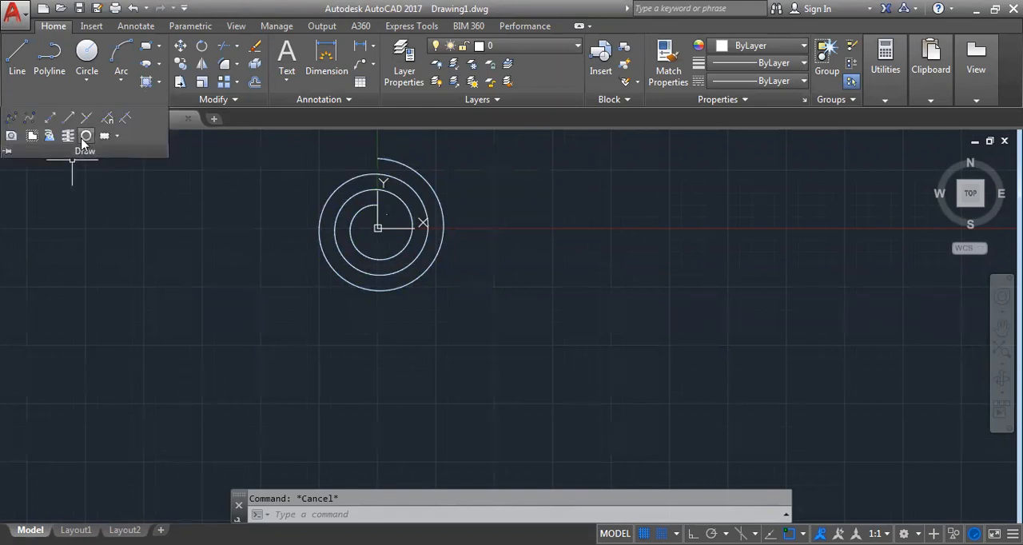
pyautogui.scroll(-4, 574, 314)
pyautogui.moveTo(584, 317)
pyautogui.mouseDown(button='middle')
pyautogui.moveTo(608, 310)
pyautogui.moveTo(492, 420)
pyautogui.mouseUp(button='middle')
pyautogui.scroll(2, 505, 365)
pyautogui.write('DO')
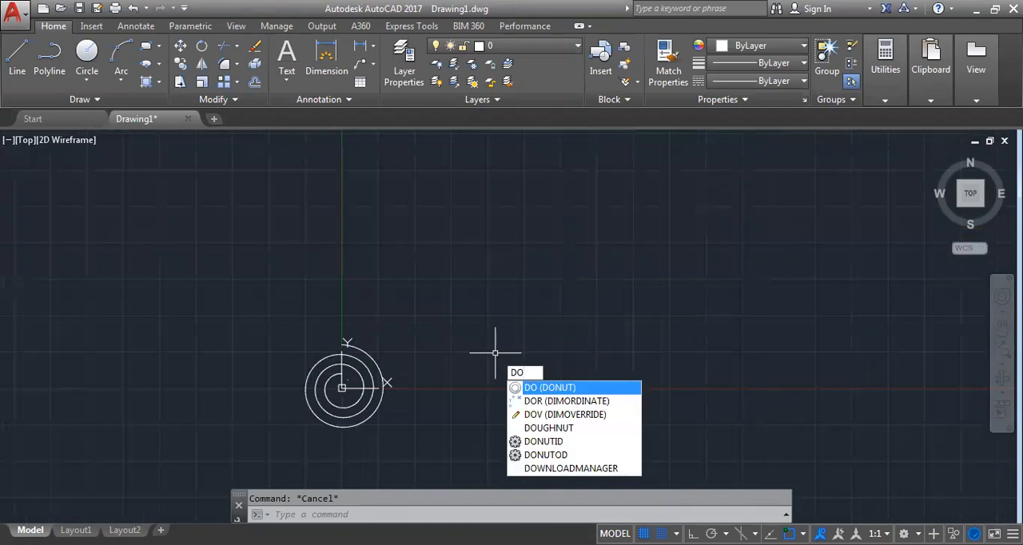
pyautogui.press('Return')
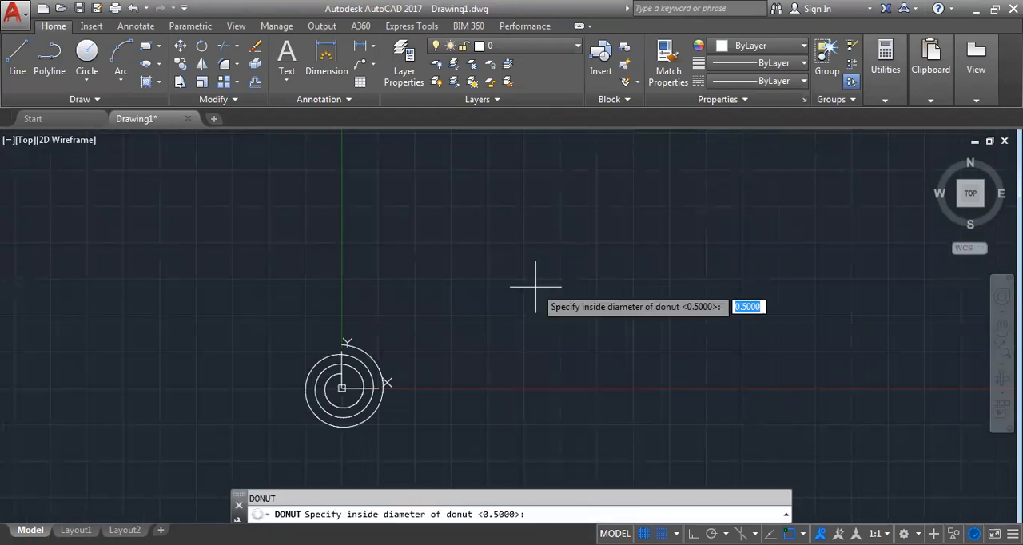
pyautogui.write('5')
pyautogui.press('Return')
pyautogui.write('15')
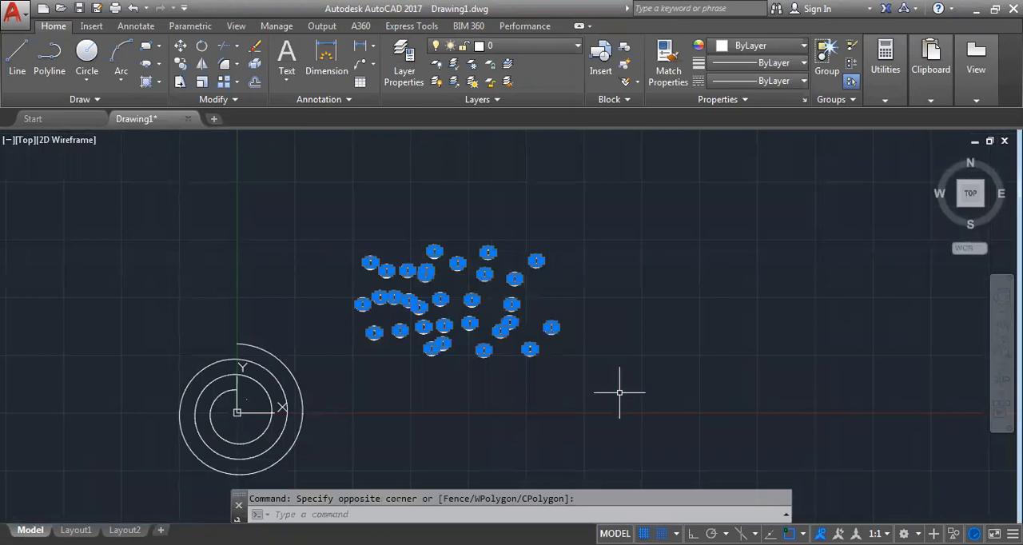
# Erase the placed donuts and the helix to clear the drawing area
pyautogui.press('Delete')
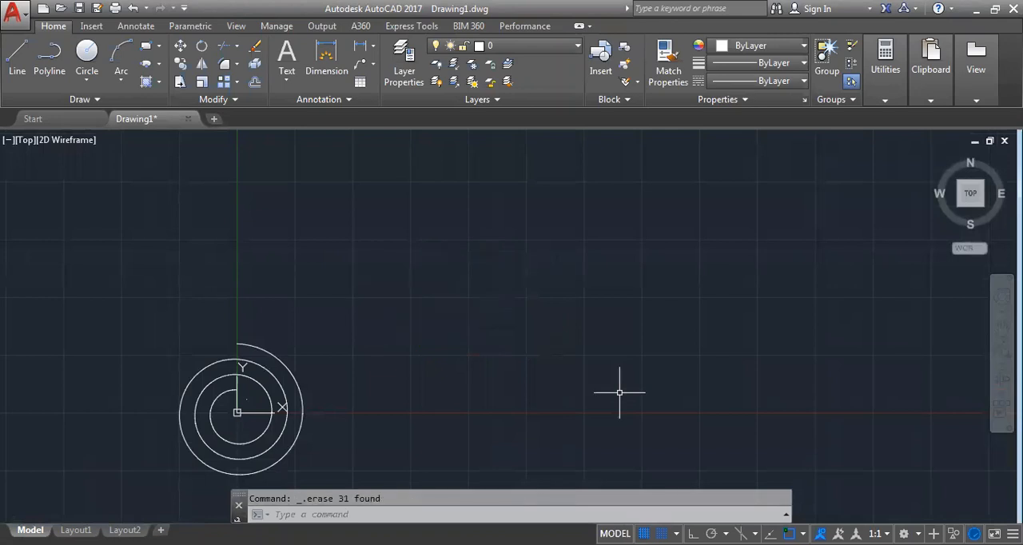
pyautogui.click(84, 101)
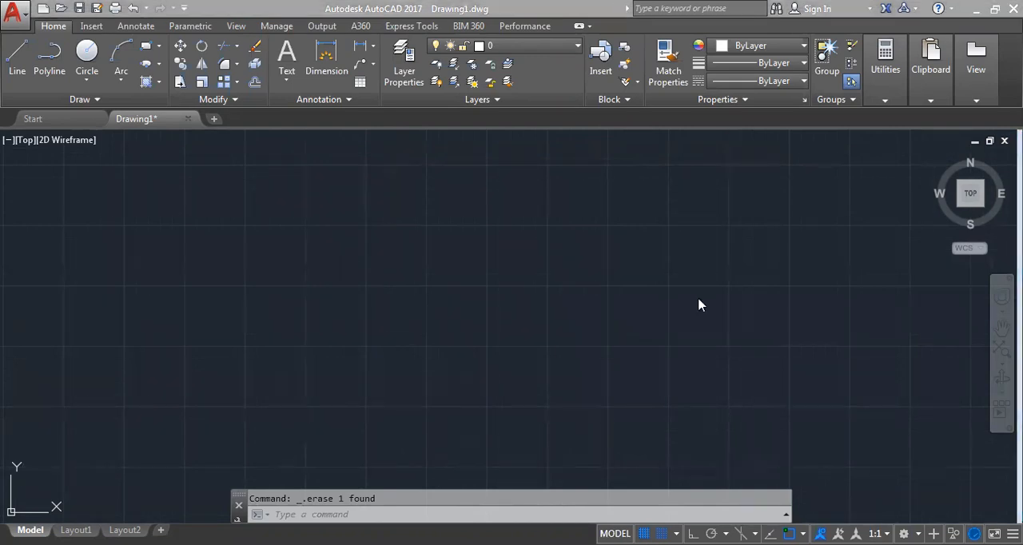
pyautogui.click(96, 99)
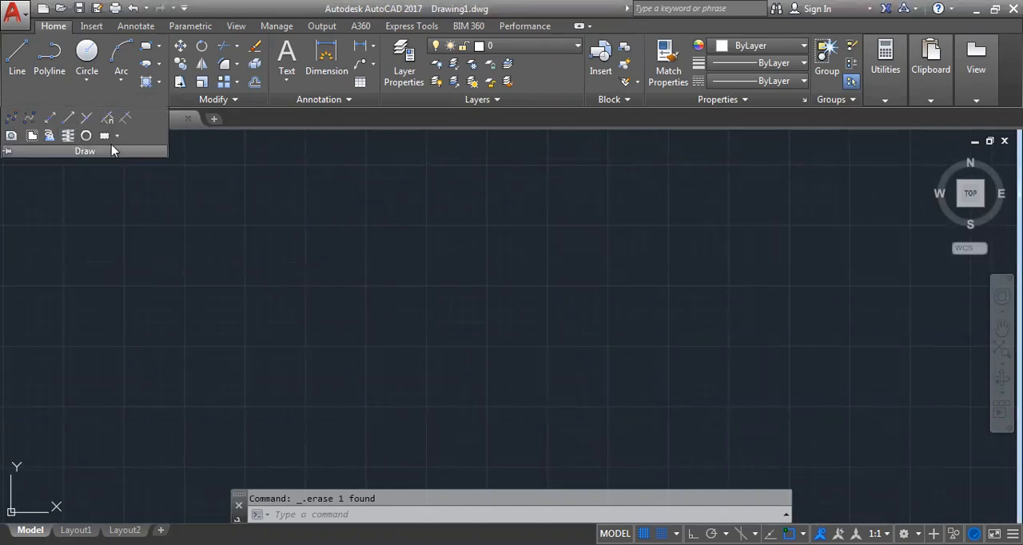
# Draw a rectangular revision cloud from the origin to the opposite corner 5,5
pyautogui.write('CLOu')
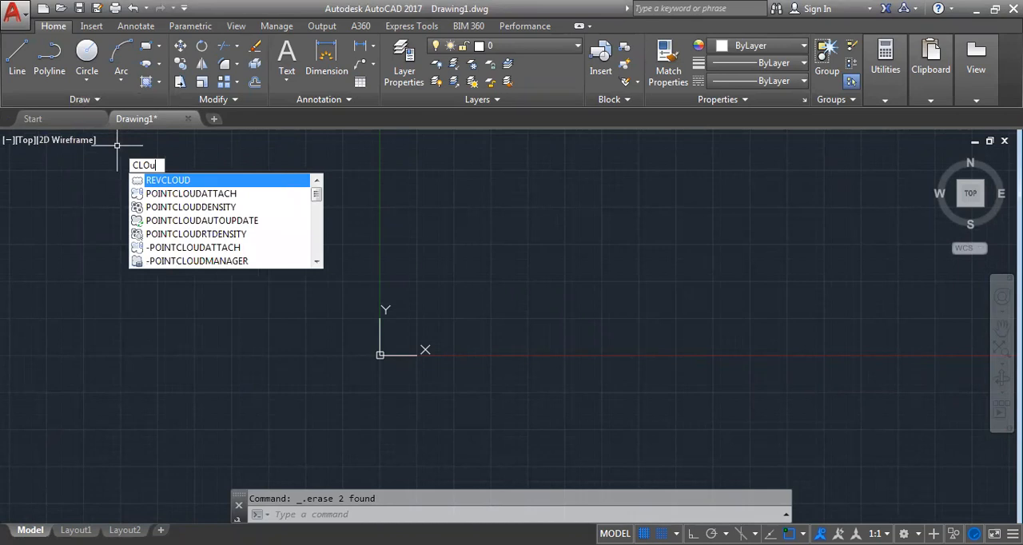
pyautogui.press('Return')
pyautogui.click(289, 433)
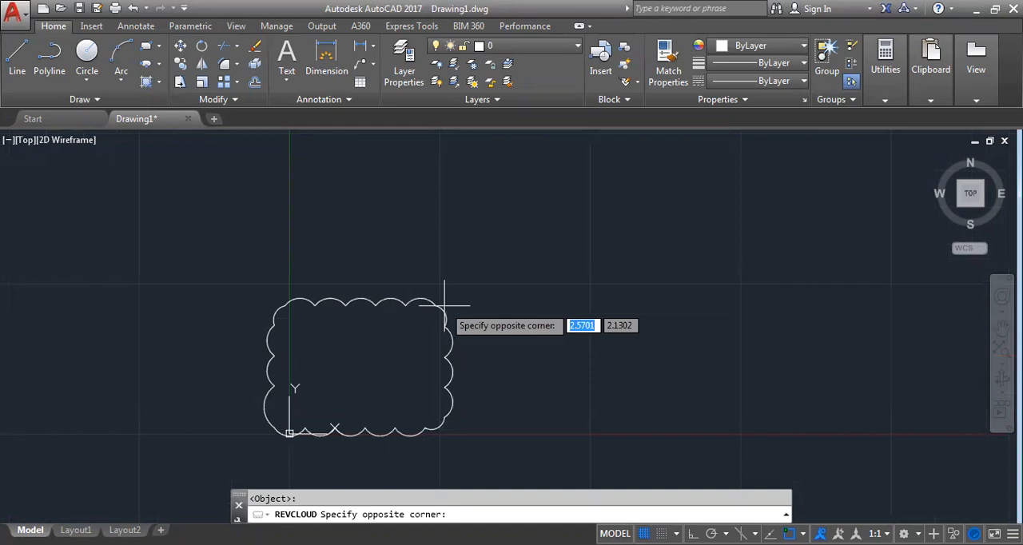
pyautogui.write('5,5')
pyautogui.press('Return')
pyautogui.scroll(-3, 355, 240)
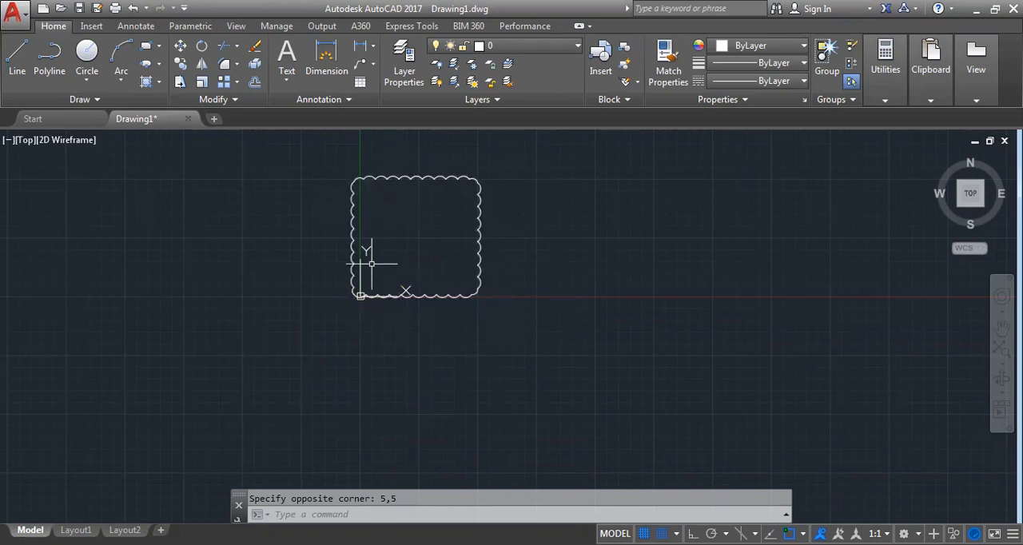
# Replace the rectangular revision cloud with two irregular revision clouds and a closed spline shape near the origin
pyautogui.click(84, 99)
pyautogui.click(121, 139)
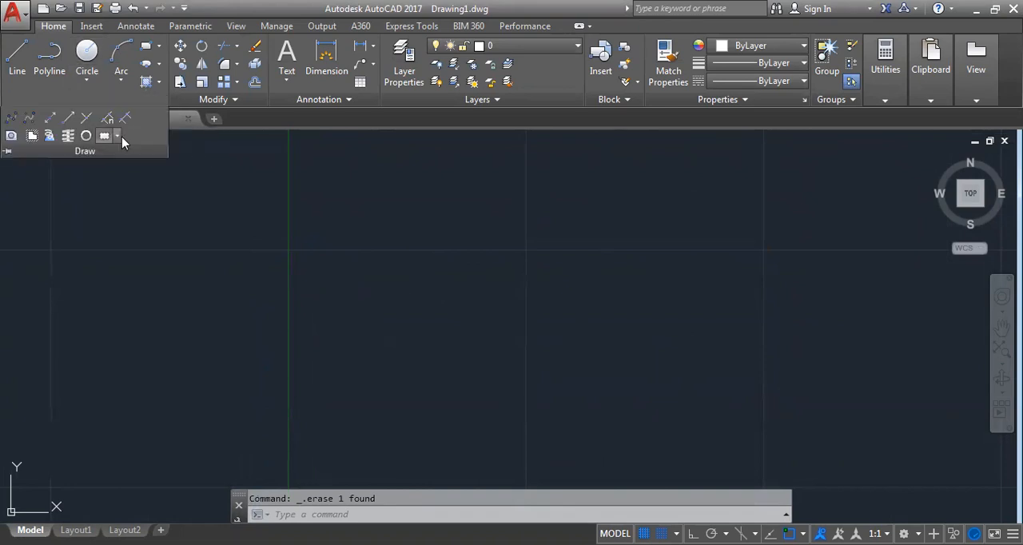
pyautogui.click(119, 137)
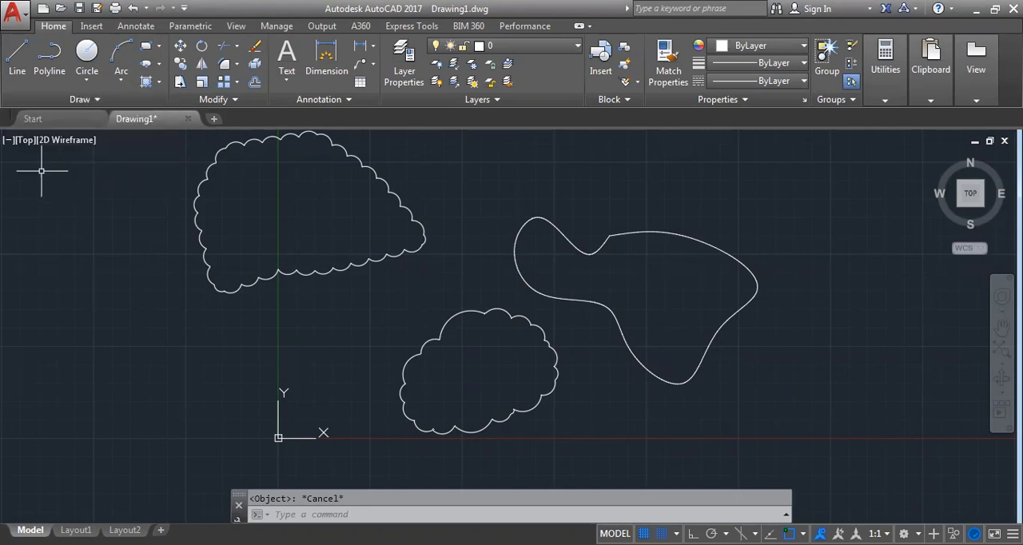
# Erase the two irregular revision clouds and the closed spline shape together
pyautogui.click(96, 100)
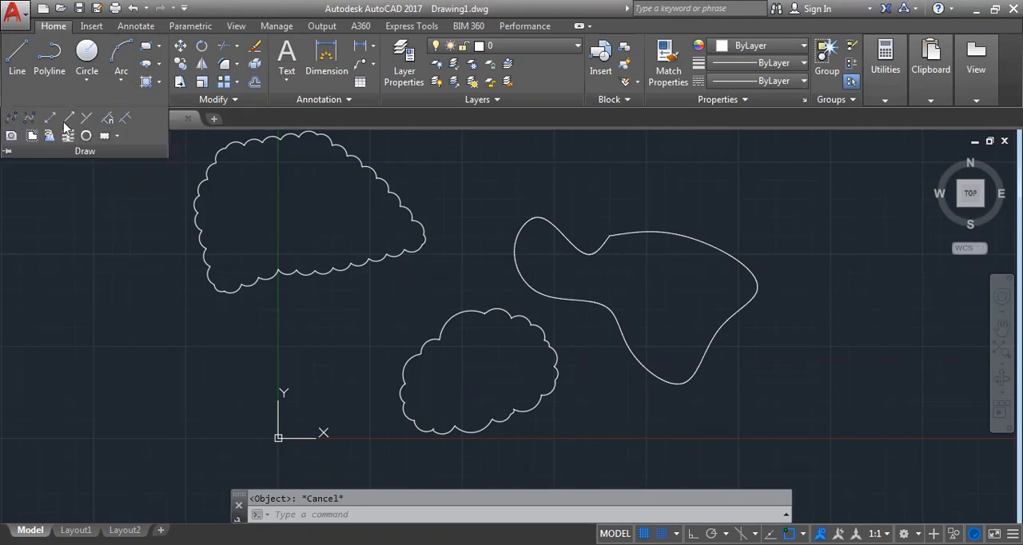
pyautogui.scroll(-5, 454, 298)
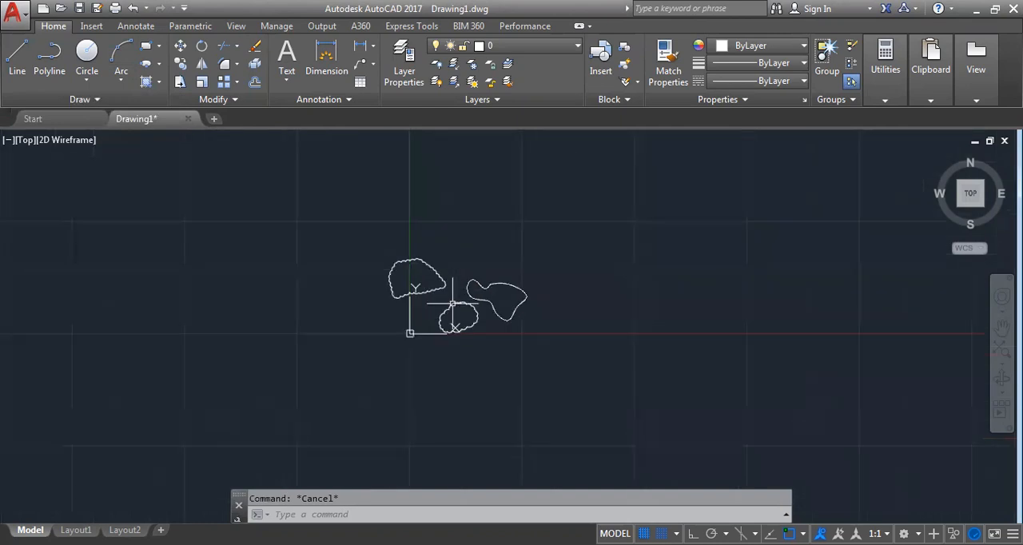
pyautogui.click(571, 387)
pyautogui.click(301, 206)
pyautogui.press('Delete')
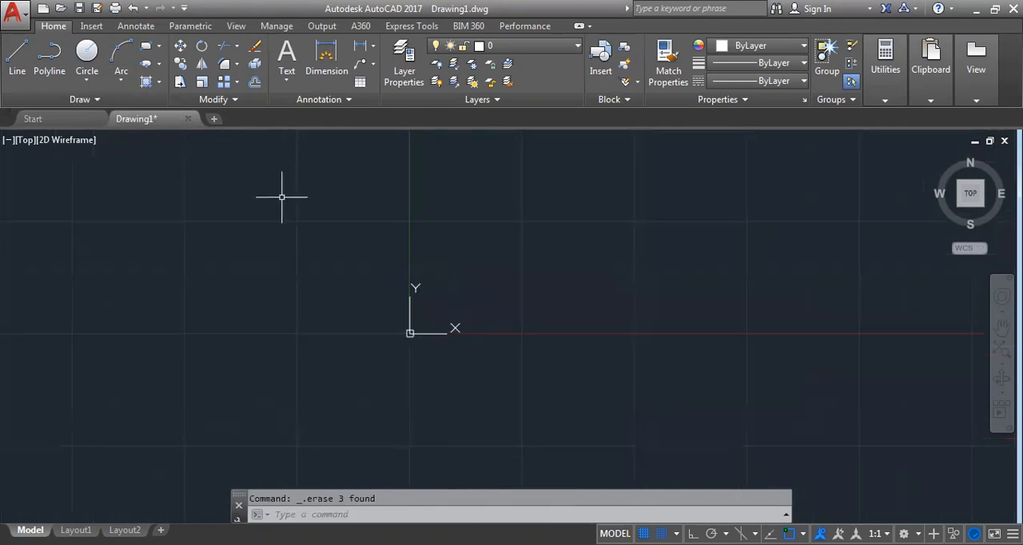
pyautogui.click(220, 100)
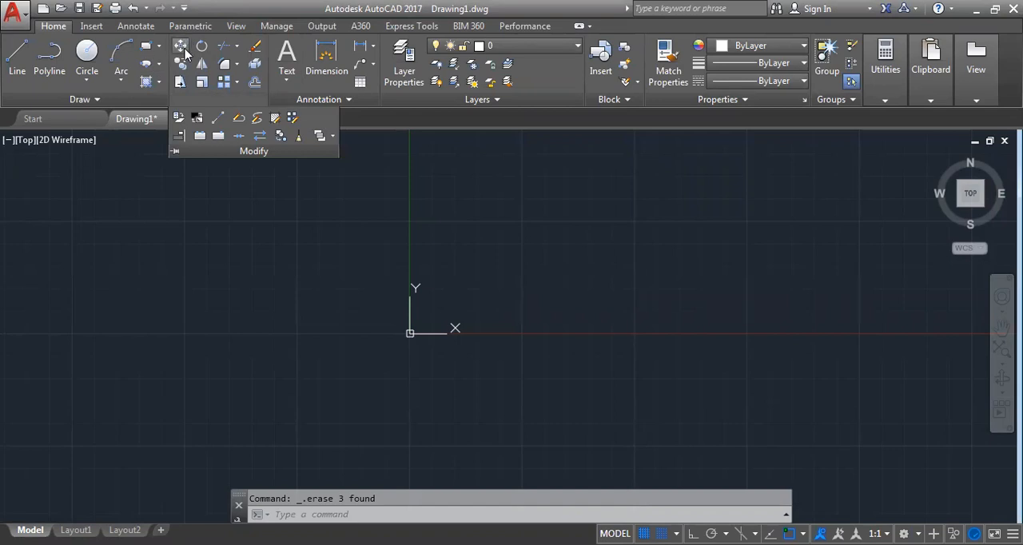
pyautogui.press('Escape')
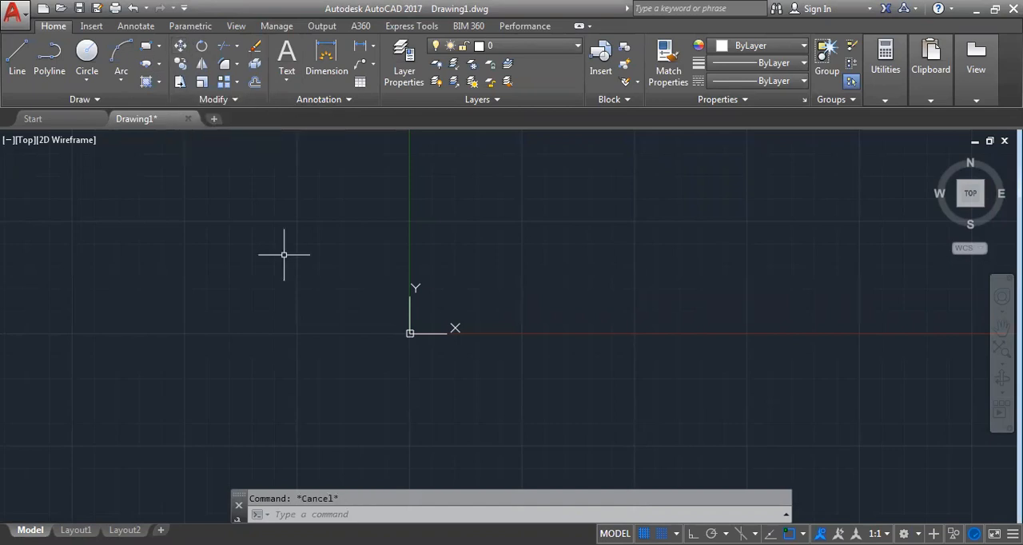
pyautogui.write('M')
pyautogui.press('Escape')
# Draw a small rectangle with one circle above and a larger one below, plus a vertical line through the origin
pyautogui.moveTo(161, 126)
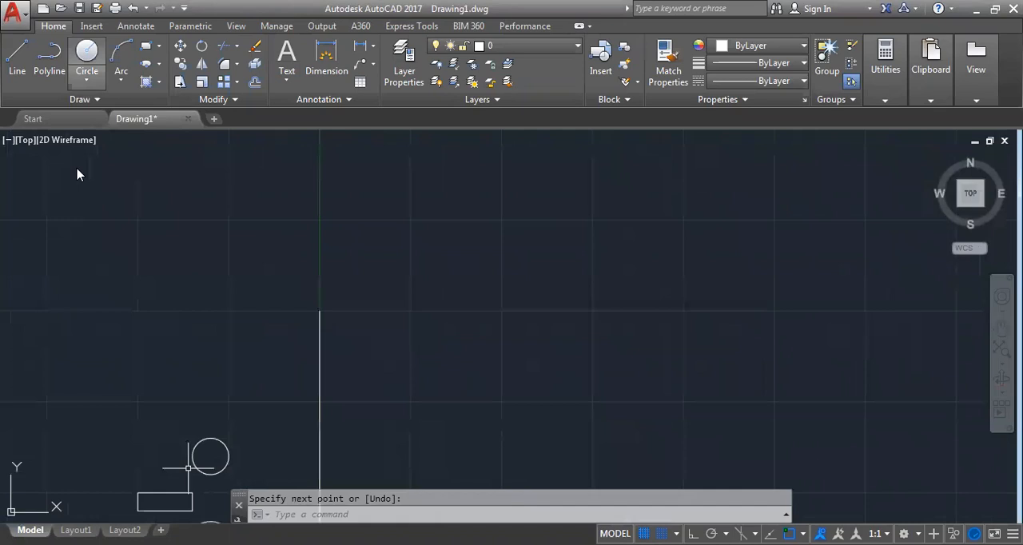
pyautogui.moveTo(260, 361); pyautogui.dragTo(481, 219, button='middle')
pyautogui.scroll(4, 417, 399)
pyautogui.moveTo(507, 346)
pyautogui.mouseDown(button='middle')
pyautogui.moveTo(454, 382)
pyautogui.moveTo(443, 360)
pyautogui.mouseUp(button='middle')
pyautogui.scroll(-4, 424, 325)
pyautogui.moveTo(425, 324); pyautogui.dragTo(383, 326, button='middle')
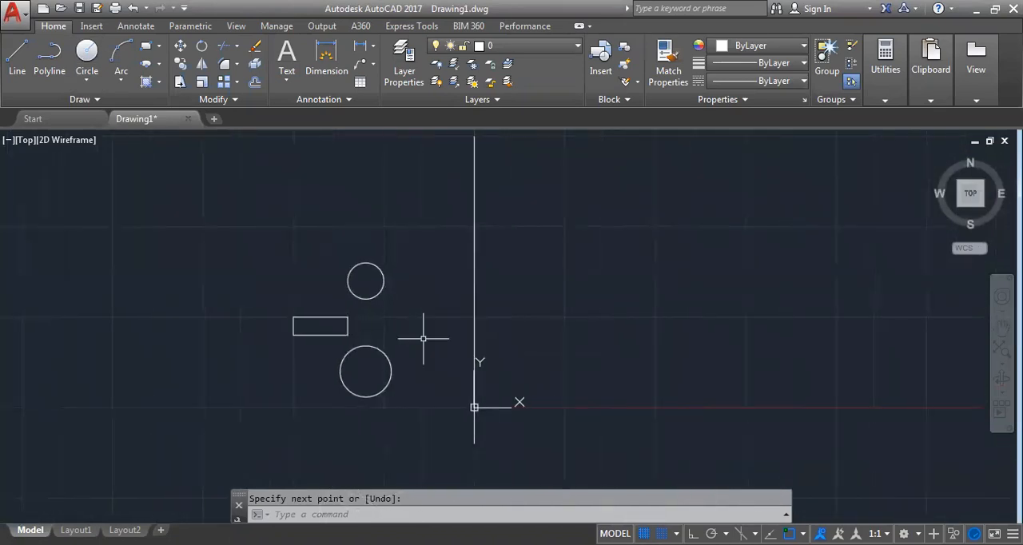
# Undo the last move of the objects beside the vertical line
pyautogui.hotkey('ctrl', 'z')
pyautogui.scroll(4, 384, 332)
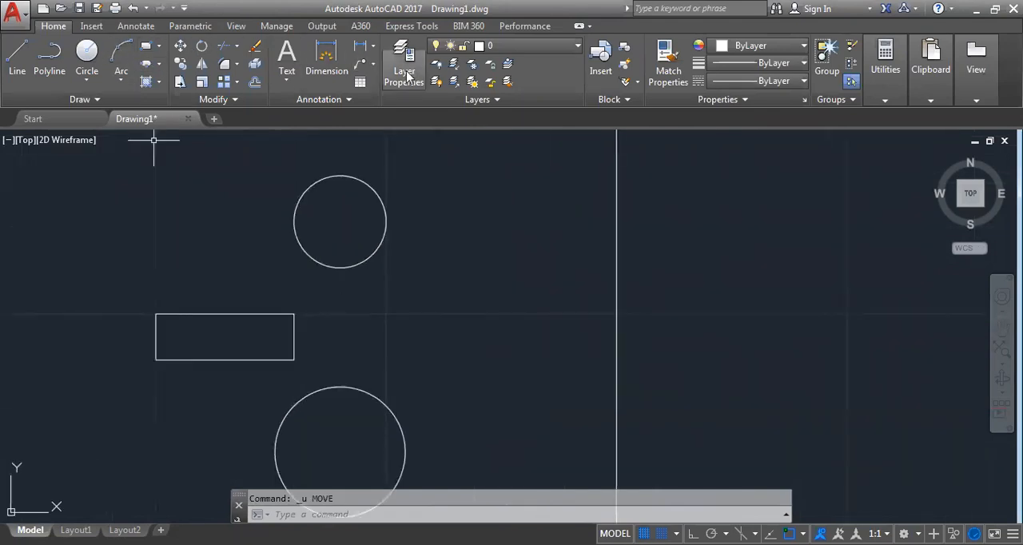
pyautogui.press('Escape')
pyautogui.scroll(-2, 427, 332)
pyautogui.moveTo(427, 332); pyautogui.dragTo(265, 291, button='middle')
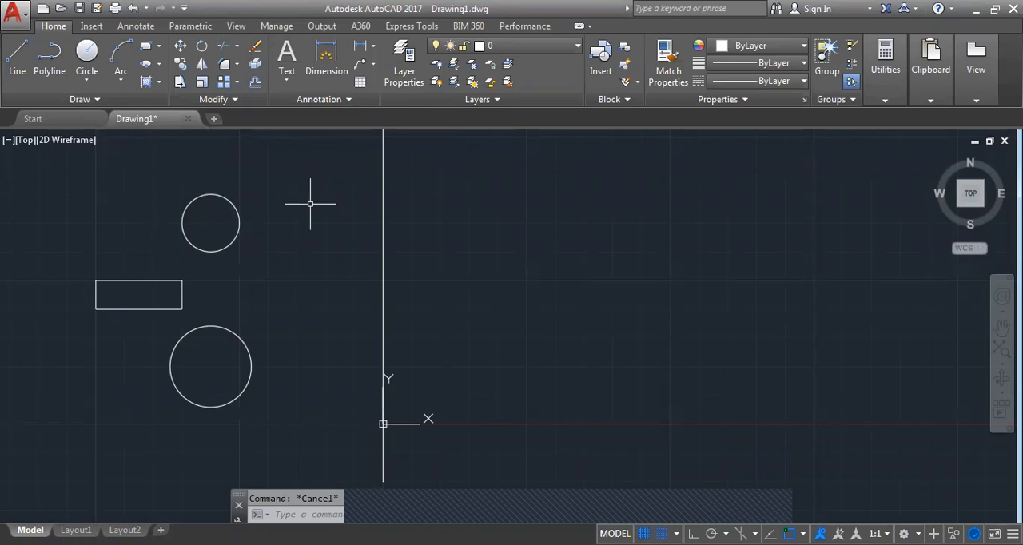
# Move the rectangle and both circles horizontally across the vertical line, using the rectangle's lower corner nearest the line as base point
pyautogui.press('Return')
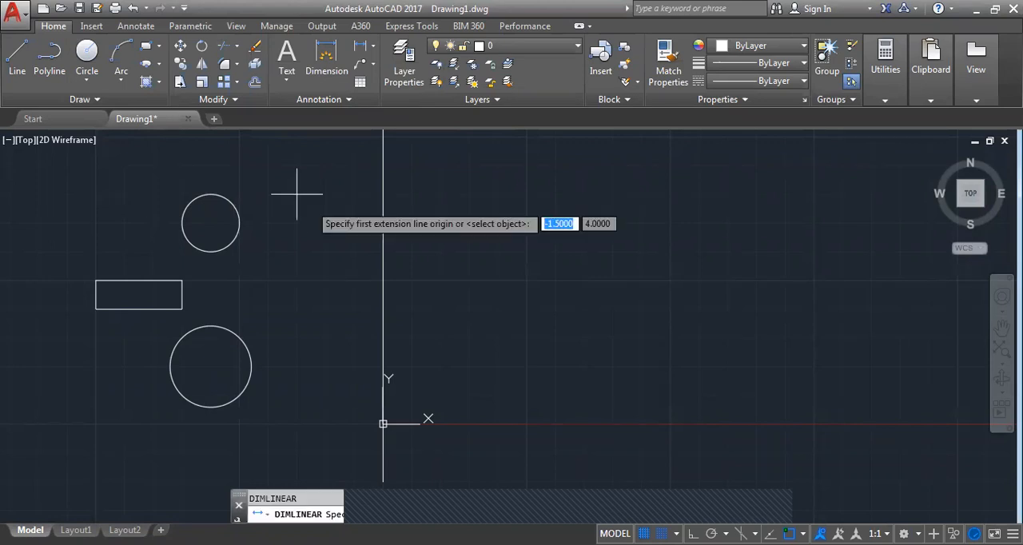
pyautogui.press('Escape')
pyautogui.write('m')
pyautogui.press('Return')
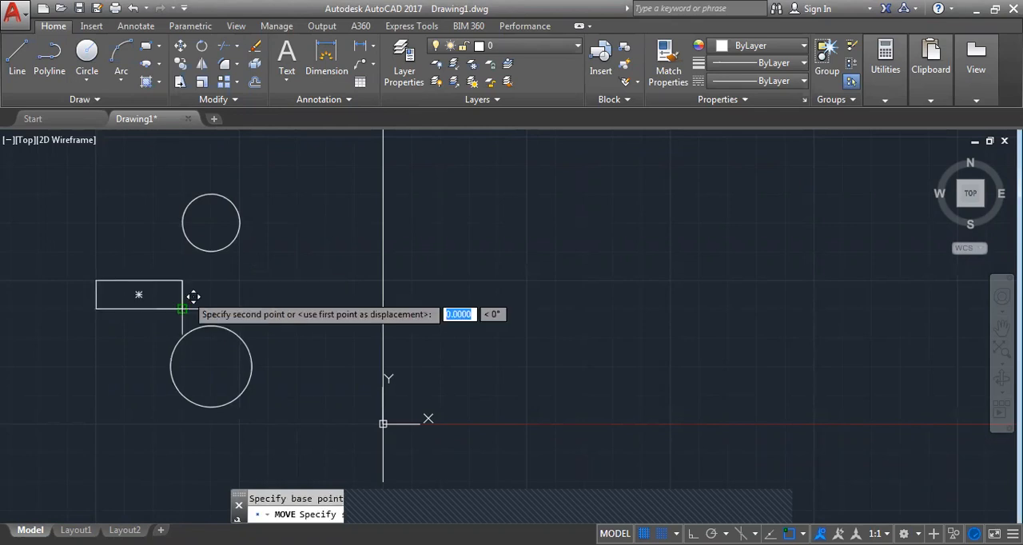
pyautogui.click(584, 309)
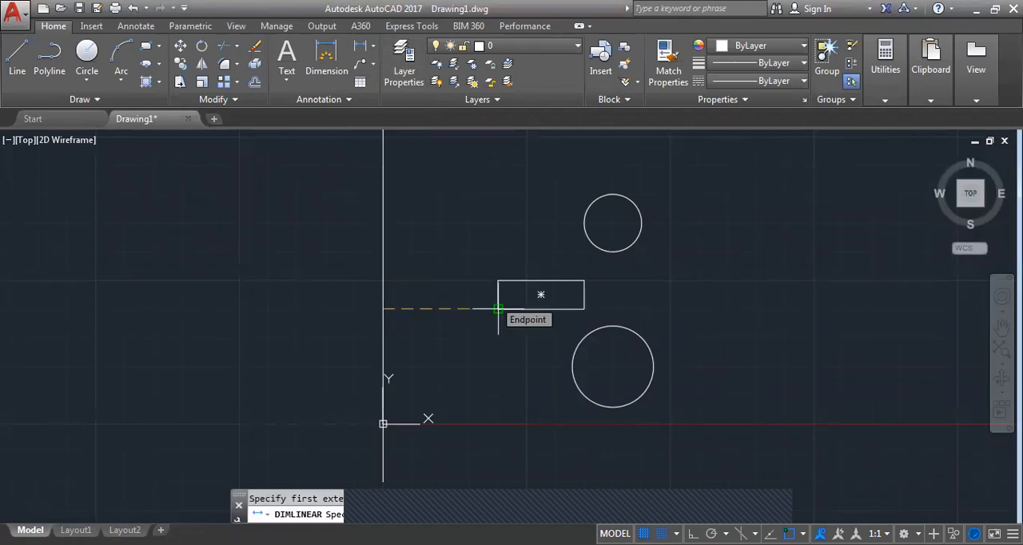
# Add linear dimensions for the horizontal gap between rectangle and vertical line, before and after returning the rectangle and large circle across the line
pyautogui.click(498, 308)
pyautogui.click(496, 338)
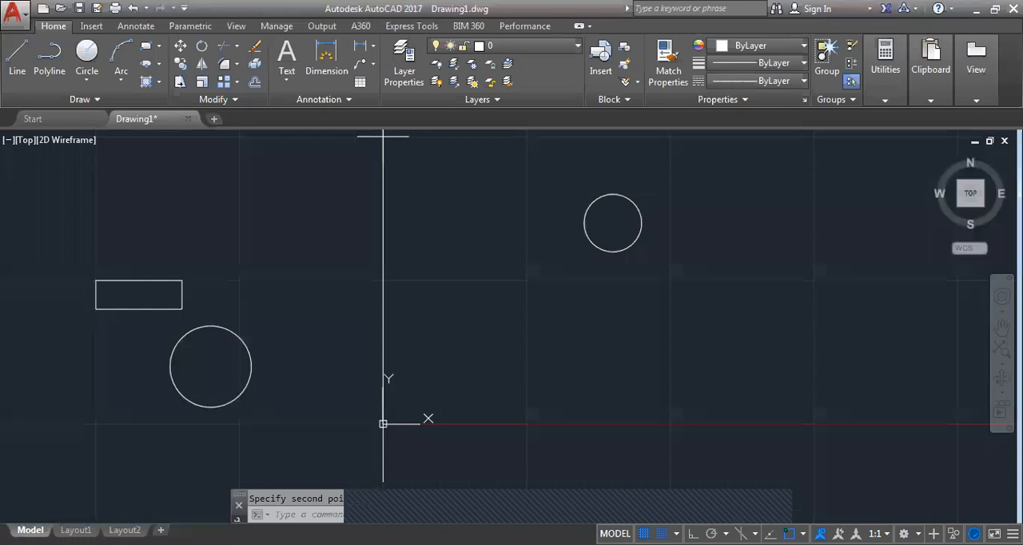
pyautogui.click(383, 136)
pyautogui.click(316, 280)
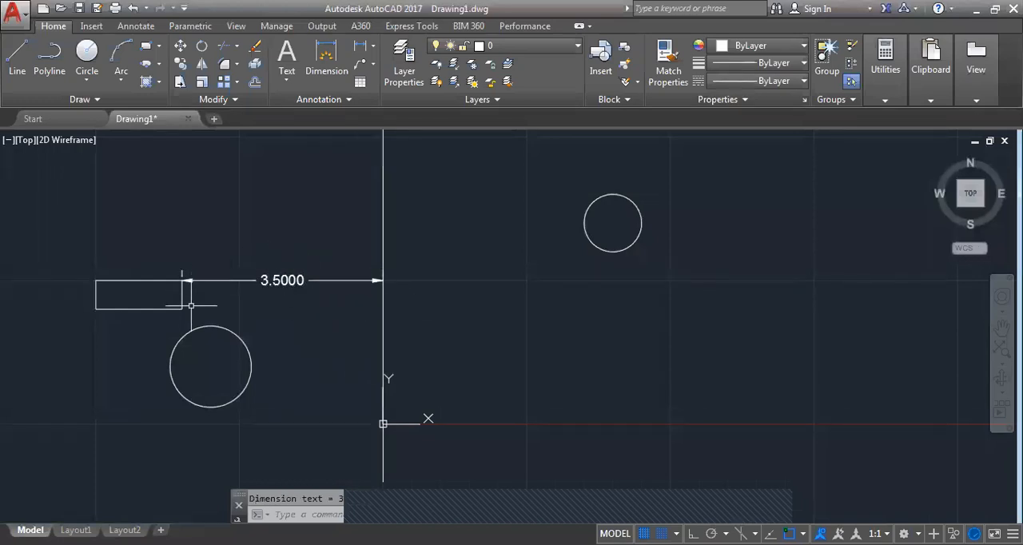
# Erase the vertical line, the rectangle, both circles and the linear dimension together
pyautogui.scroll(-4, 593, 392)
pyautogui.click(661, 441)
pyautogui.click(345, 205)
pyautogui.press('Delete')
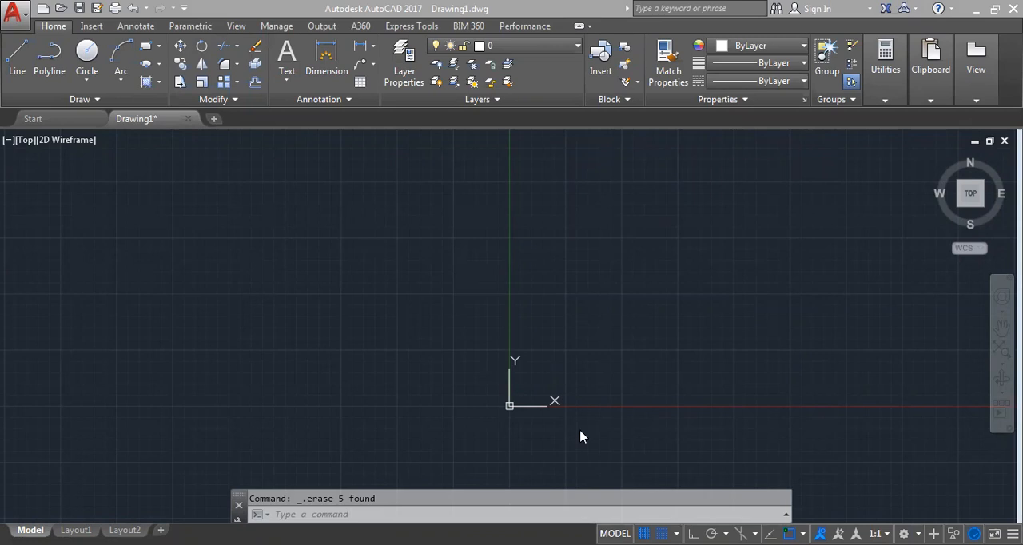
# Draw a small square with the Rectangle command, standing on the positive X axis away from the origin
pyautogui.scroll(2, 580, 433)
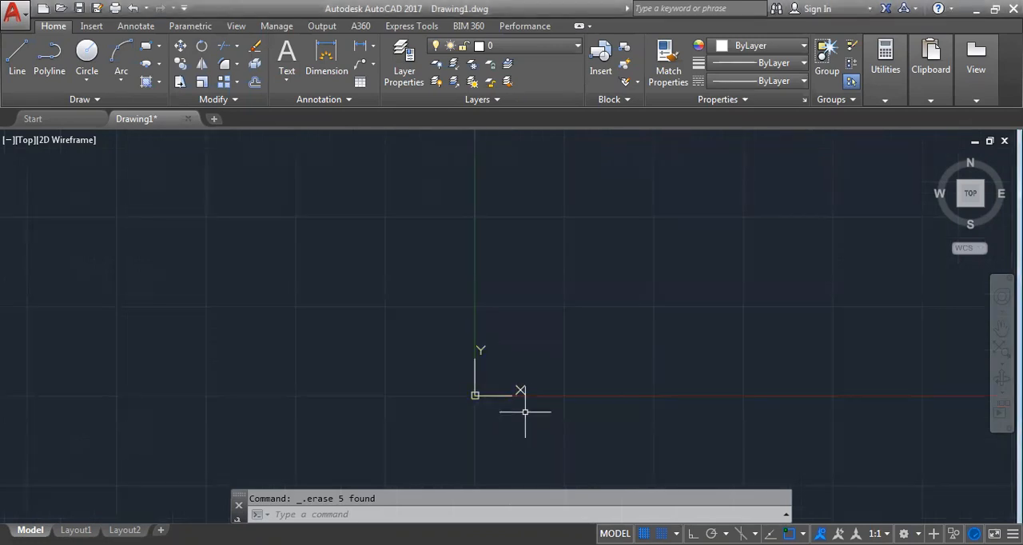
pyautogui.press('Escape')
pyautogui.write('REC')
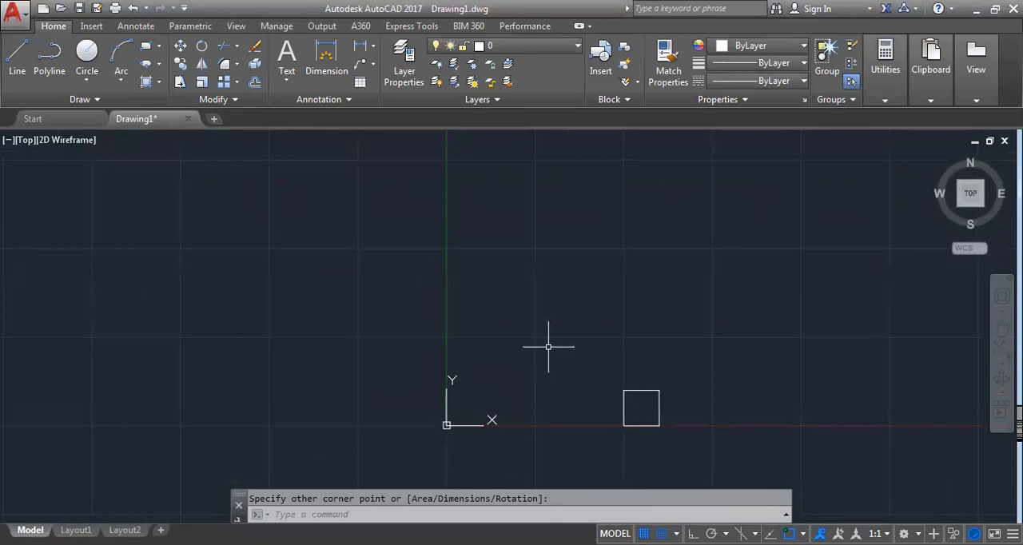
# Rotate the square 90° counterclockwise about the origin
pyautogui.write('RO')
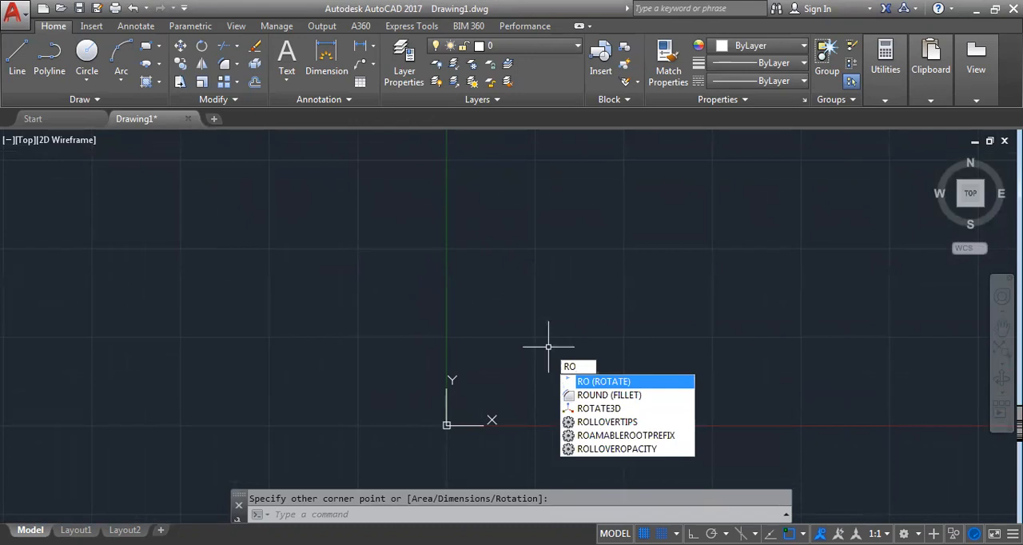
pyautogui.press('Return')
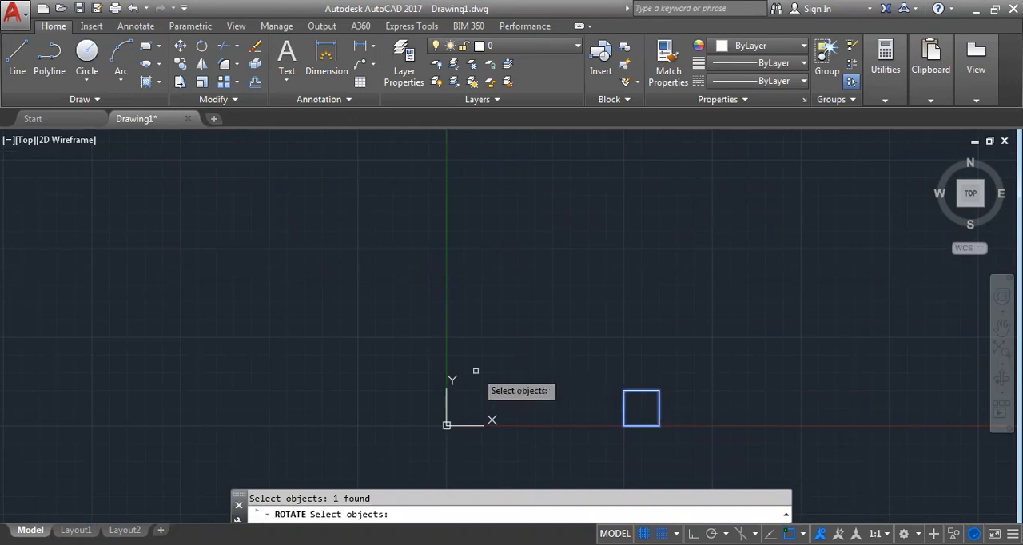
pyautogui.press('Return')
pyautogui.click(447, 425)
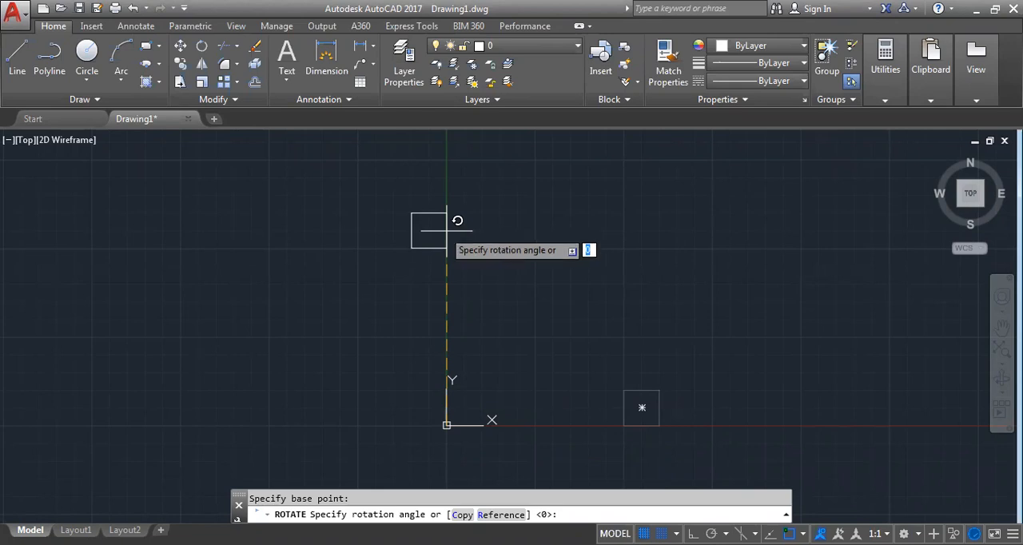
# Rotate a copy of the square by a further 90° about the origin, keeping the source square
pyautogui.write('c')
pyautogui.press('Return')
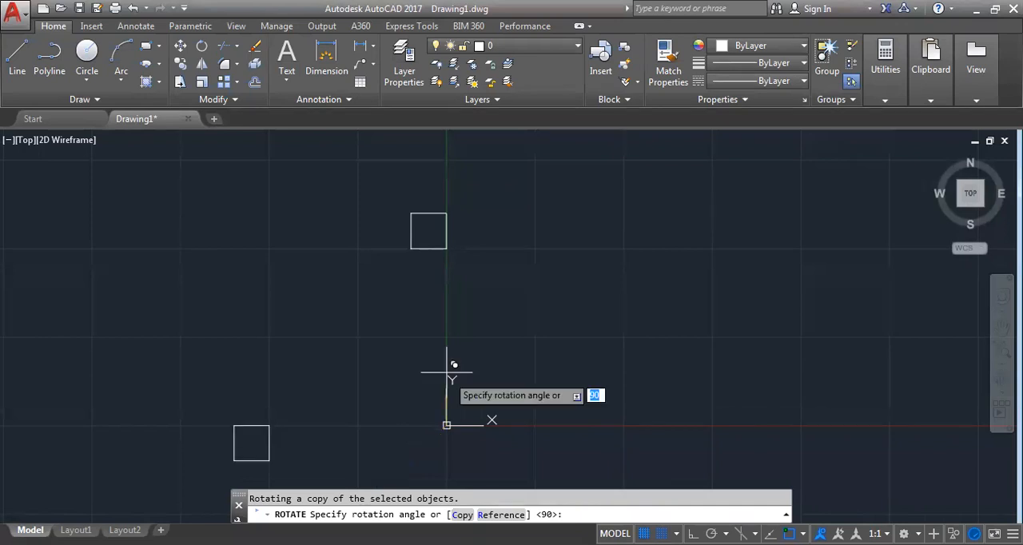
pyautogui.write('90')
pyautogui.press('Return')
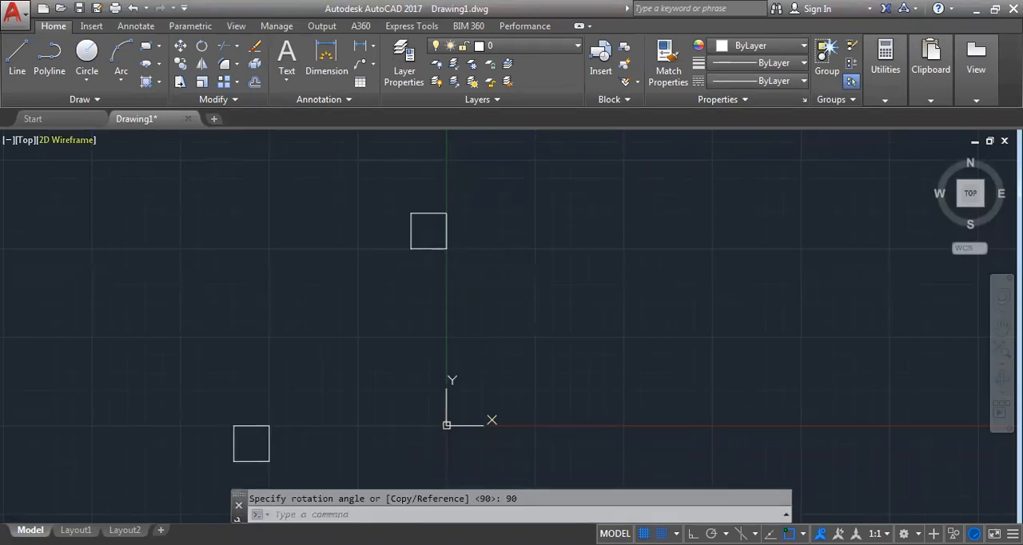
pyautogui.click(200, 180)
pyautogui.click(498, 478)
pyautogui.moveTo(408, 363); pyautogui.dragTo(422, 334, button='middle')
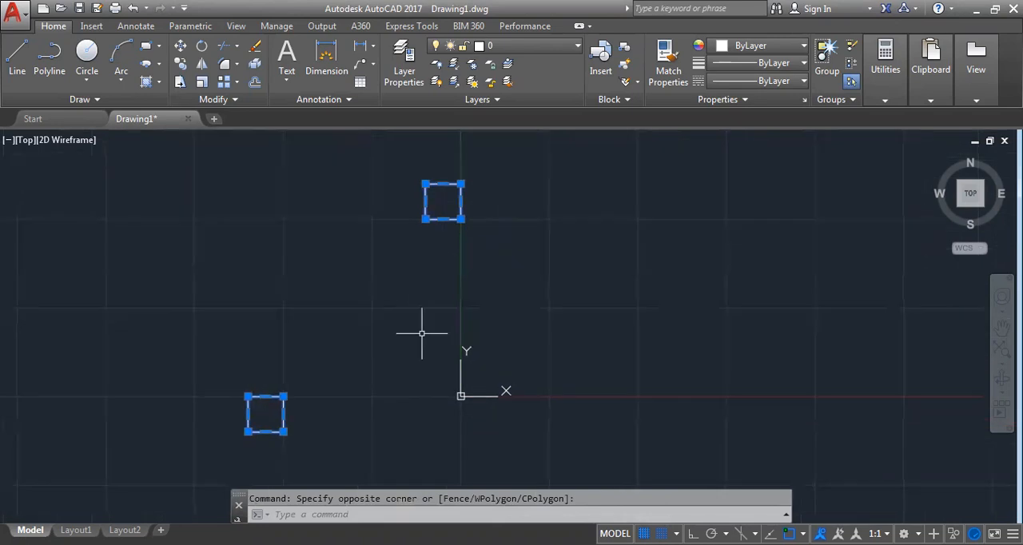
pyautogui.scroll(-2, 422, 333)
pyautogui.press('Escape')
pyautogui.press('Escape')
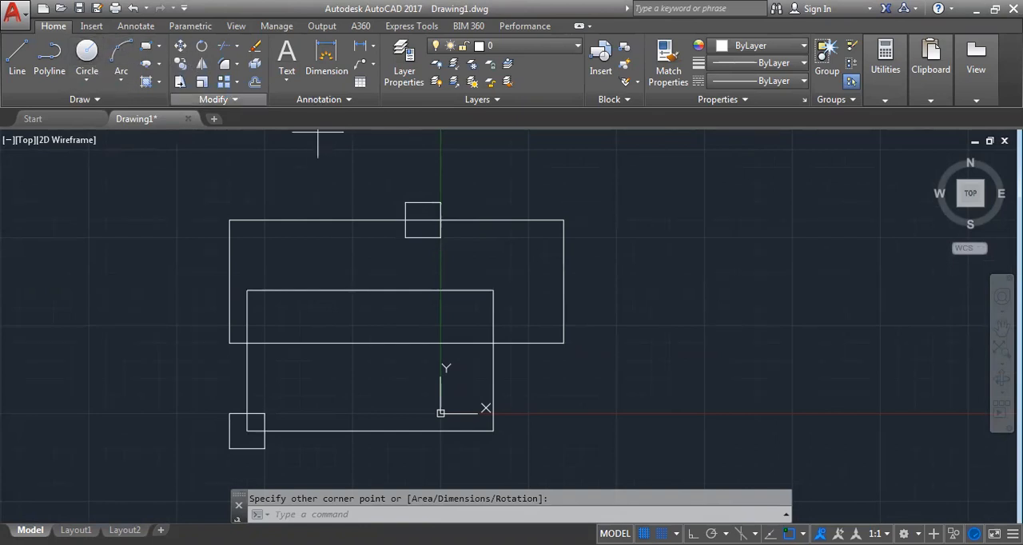
# Draw two large circles, one centred on the lower rectangle's upper-right corner, the other on the lower-left square's top edge
pyautogui.click(493, 290)
pyautogui.click(582, 344)
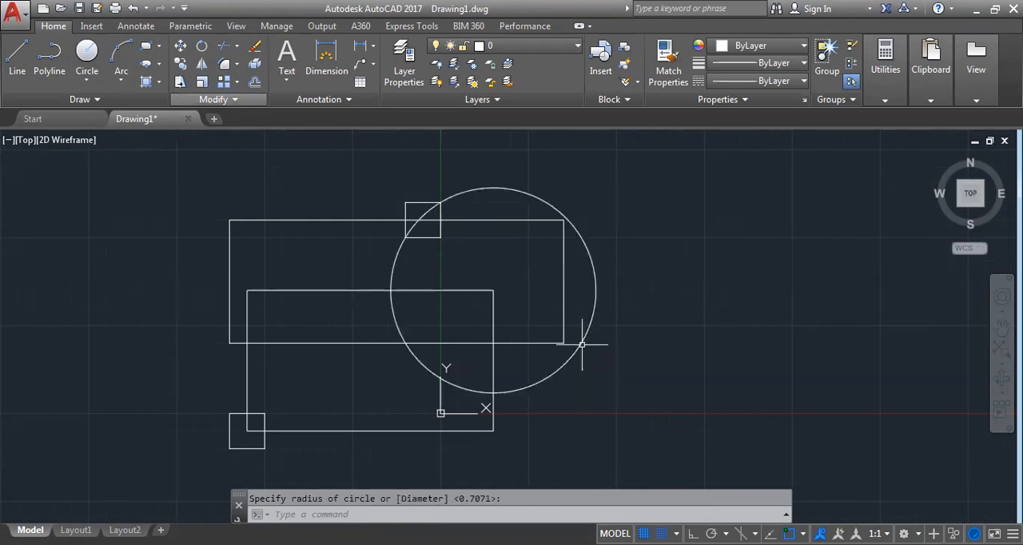
pyautogui.click(87, 53)
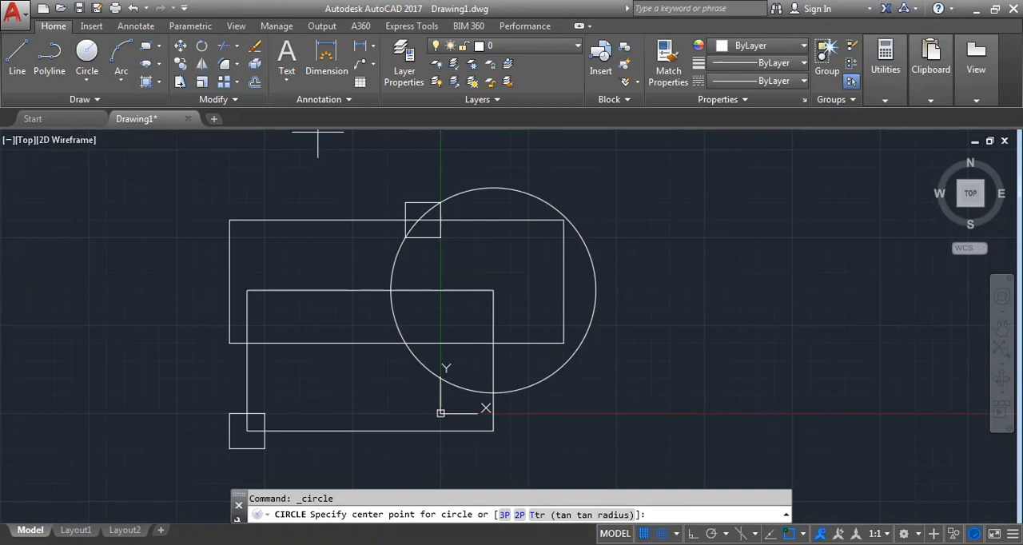
pyautogui.click(248, 413)
pyautogui.scroll(-4, 407, 304)
pyautogui.scroll(4, 430, 297)
pyautogui.moveTo(430, 298)
pyautogui.mouseDown(button='middle')
pyautogui.moveTo(680, 331)
pyautogui.moveTo(682, 301)
pyautogui.mouseUp(button='middle')
pyautogui.scroll(-2, 682, 300)
# Trim the upper-right circle's outer arc and several segments of the overlapping shapes, using all objects as cutting edges
pyautogui.write('tr')
pyautogui.press('Return')
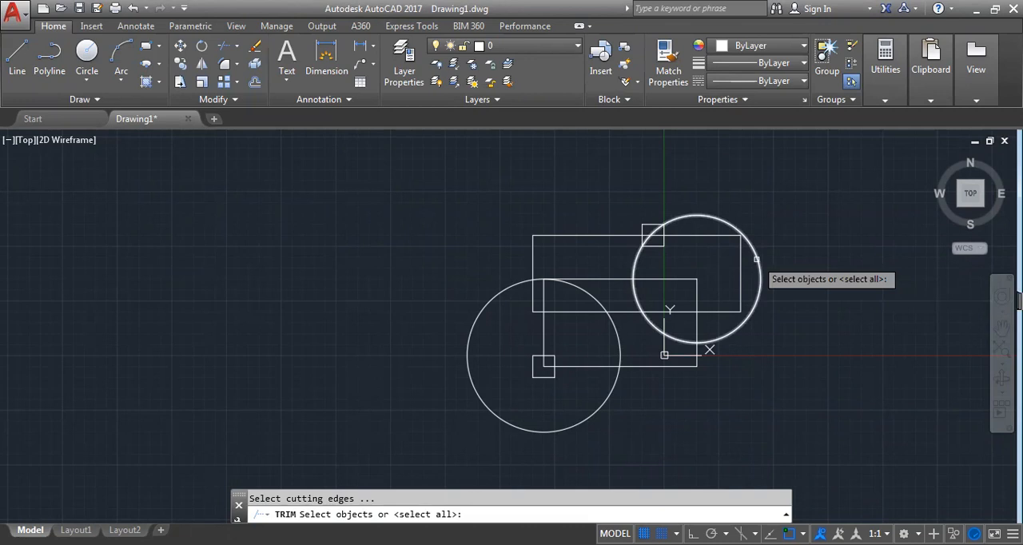
pyautogui.scroll(-1, 757, 259)
pyautogui.click(514, 201)
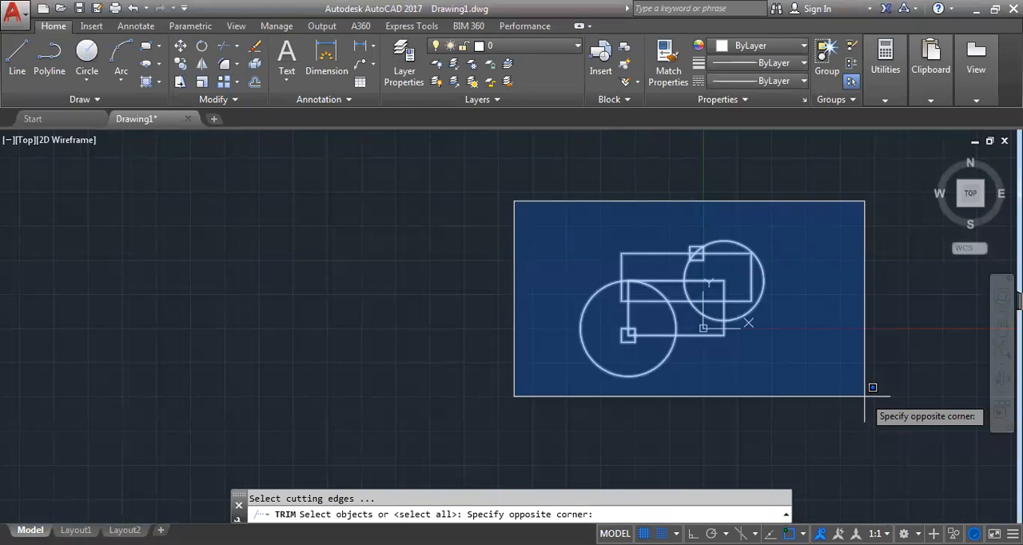
pyautogui.click(872, 387)
pyautogui.scroll(4, 807, 287)
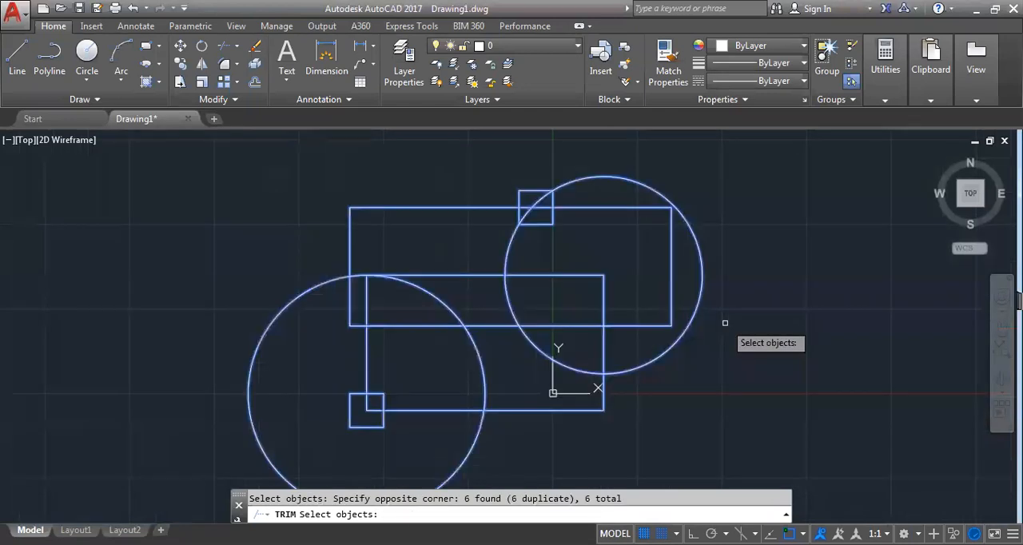
pyautogui.press('Return')
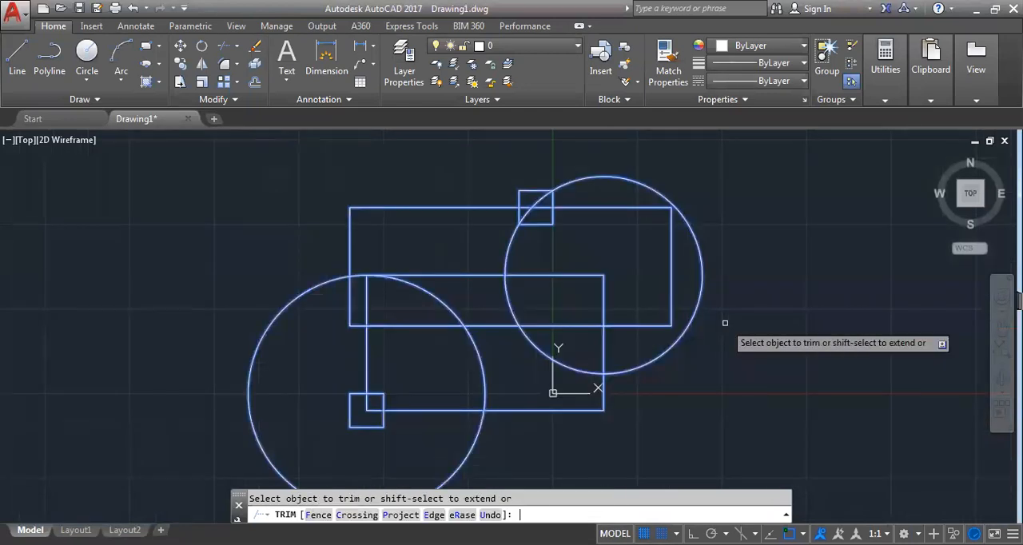
pyautogui.click(703, 282)
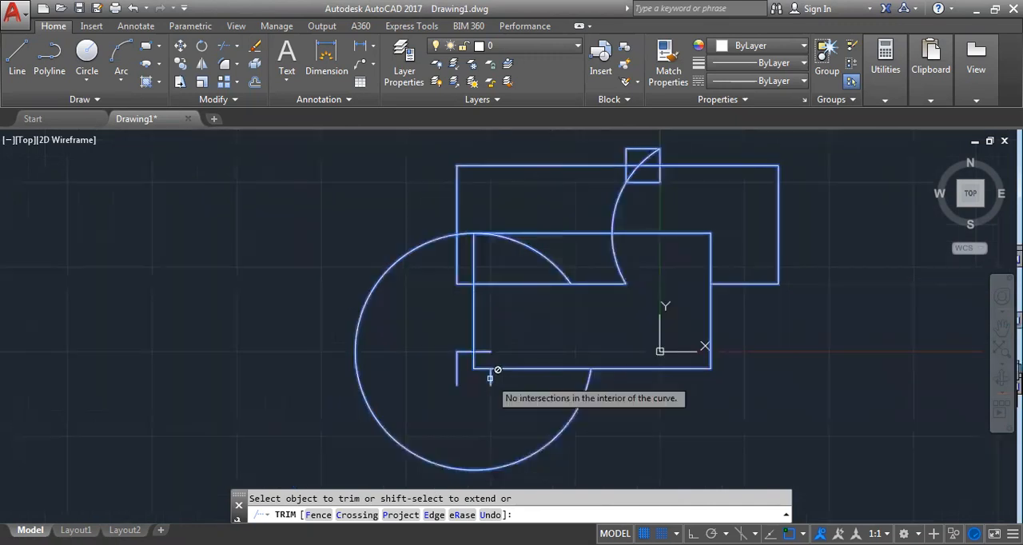
# Trim the lower rectangle's bottom edge and further pieces of the rectangles, arcs and upper square, with everything as cutting edges
pyautogui.write('TR')
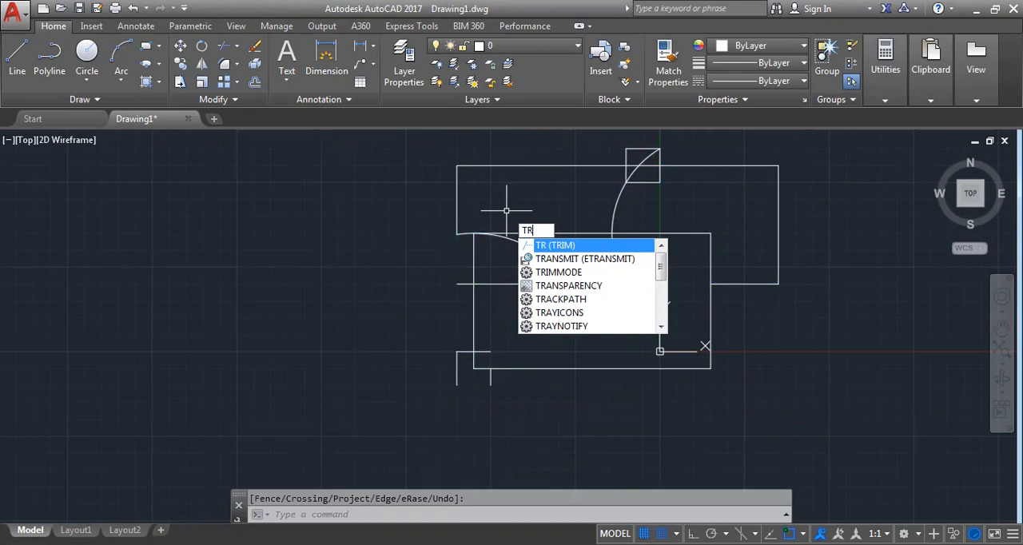
pyautogui.press('Return')
pyautogui.press('Return')
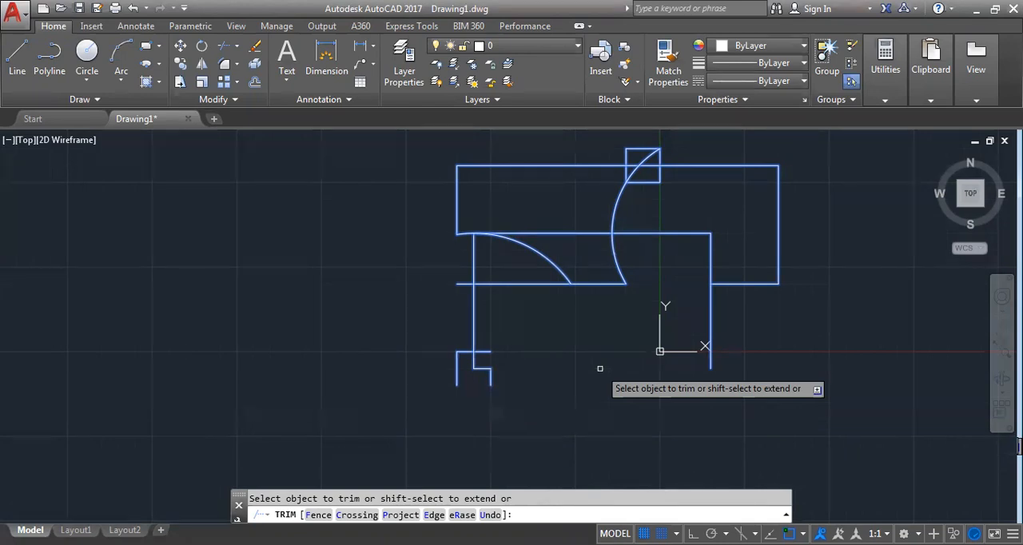
pyautogui.scroll(-4, 600, 369)
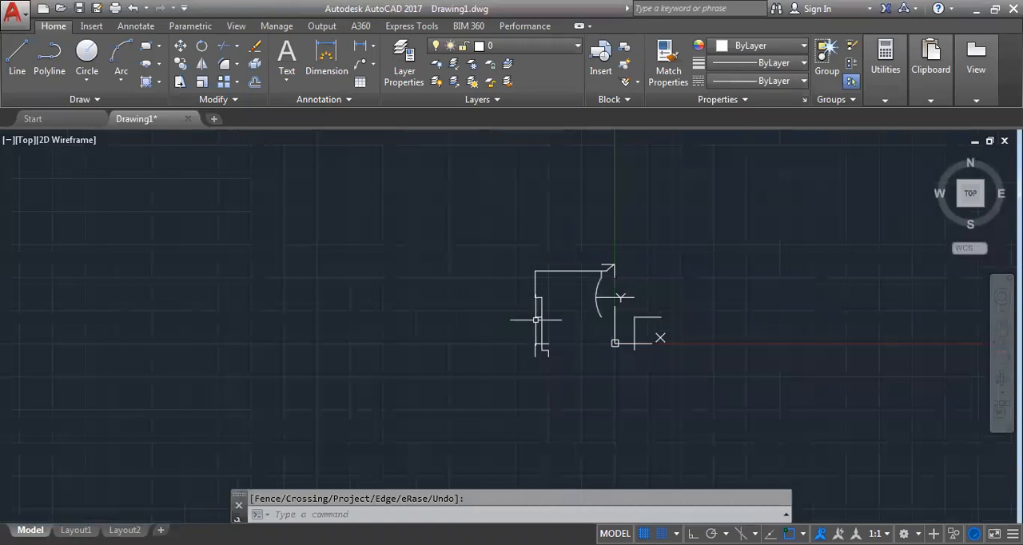
pyautogui.press('Escape')
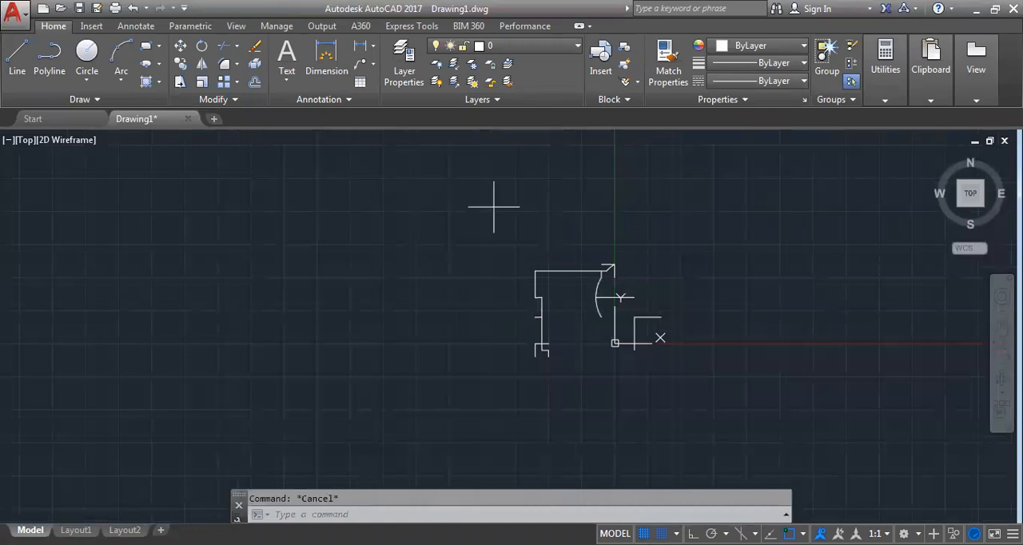
pyautogui.click(494, 207)
pyautogui.press('Escape')
pyautogui.scroll(4, 594, 329)
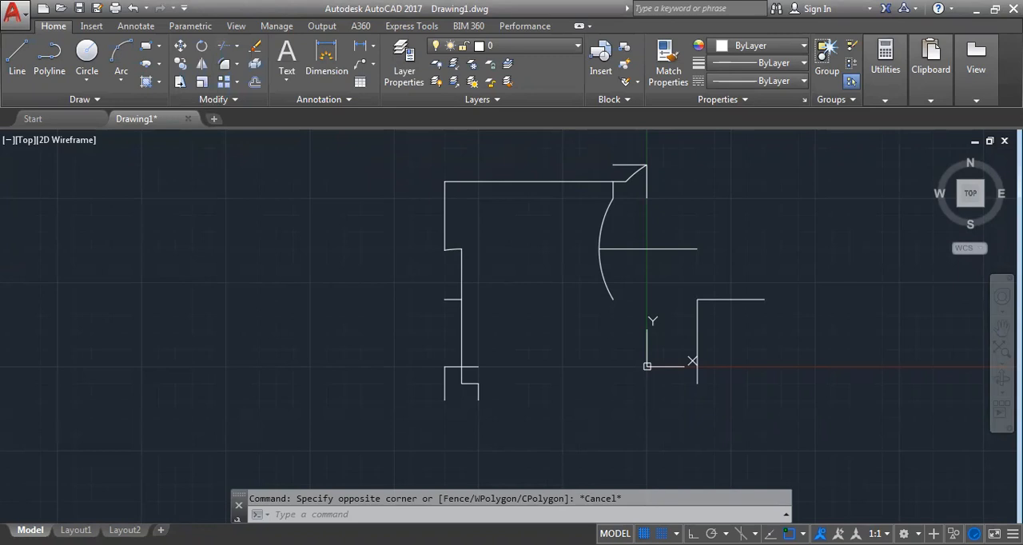
pyautogui.scroll(-4, 281, 205)
pyautogui.moveTo(286, 205); pyautogui.dragTo(320, 246, button='middle')
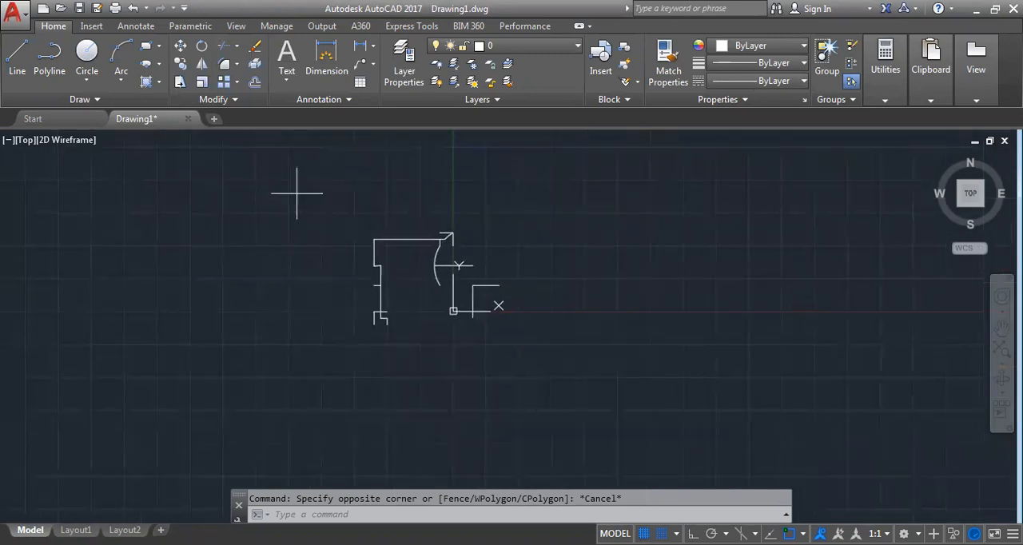
pyautogui.press('Escape')
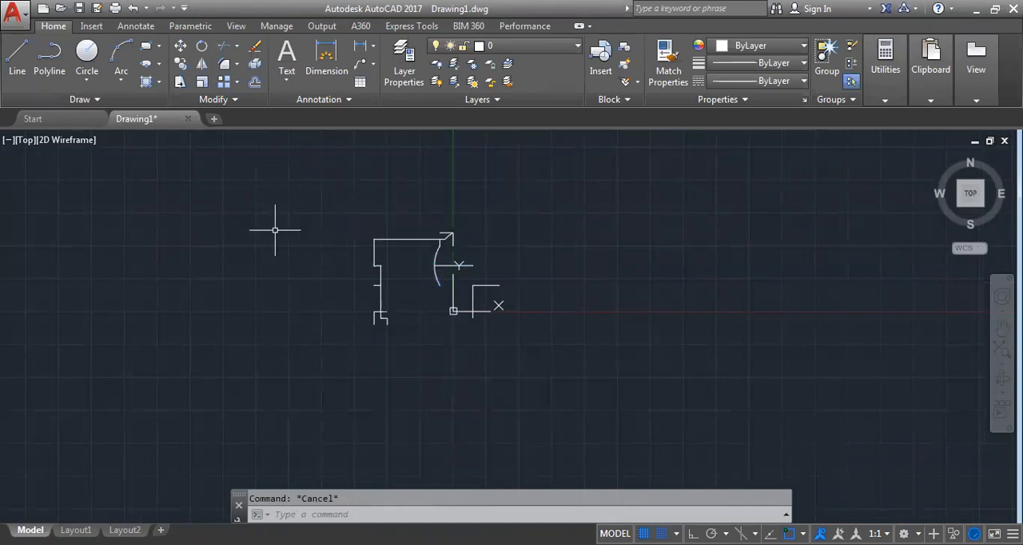
pyautogui.click(301, 197)
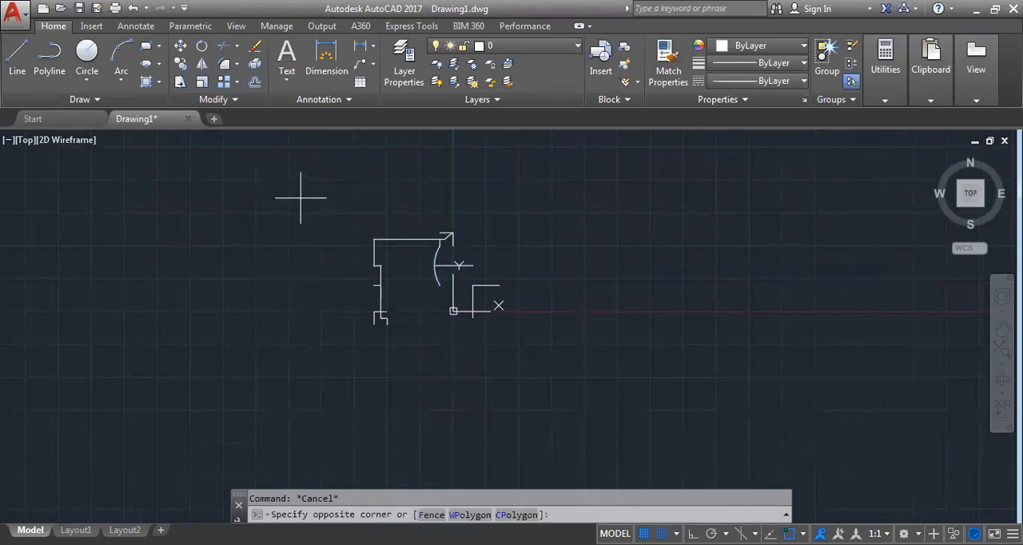
pyautogui.click(613, 361)
pyautogui.press('Escape')
# Extend the trimmed arcs and line fragments to the neighbouring geometry, using all objects as boundary edges
pyautogui.click(237, 46)
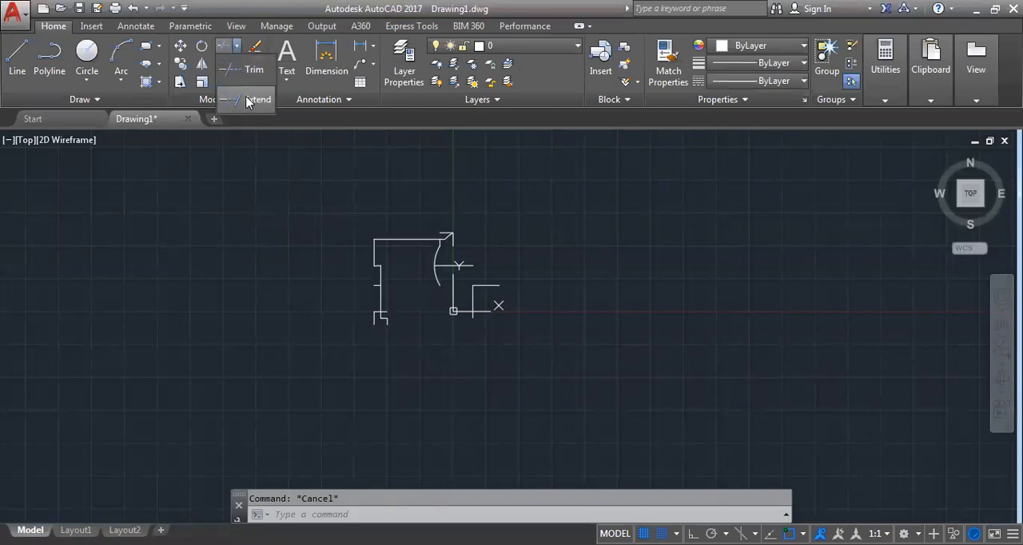
pyautogui.click(248, 100)
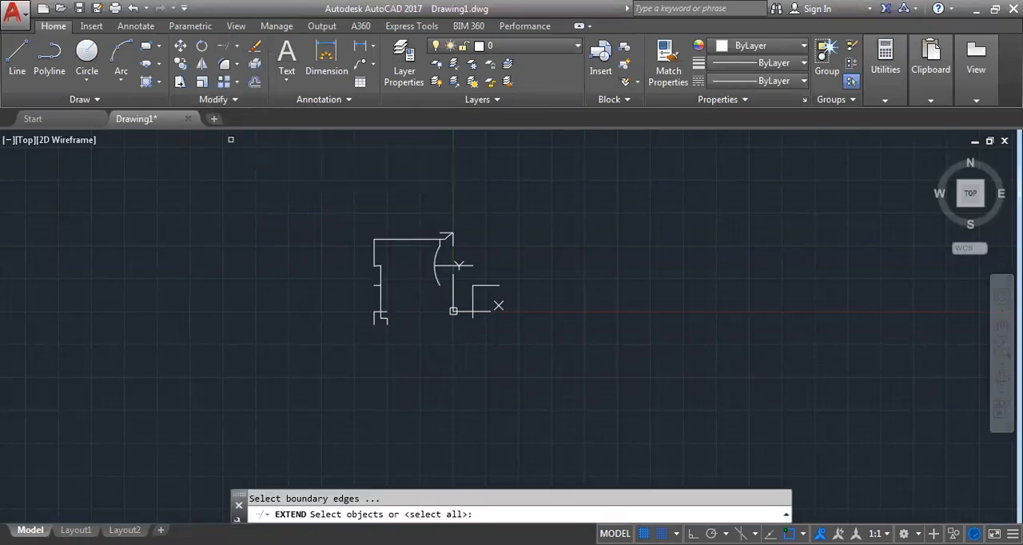
pyautogui.click(338, 193)
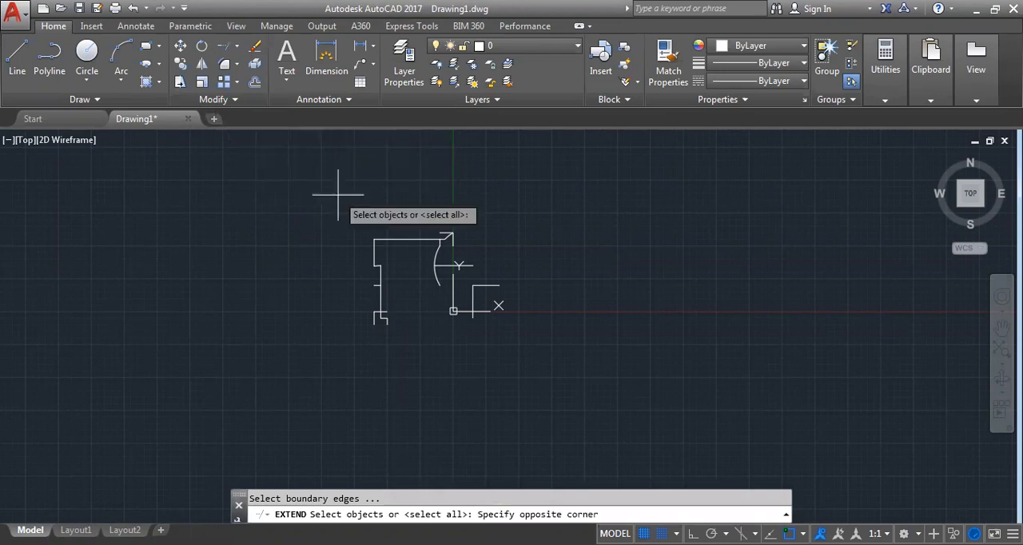
pyautogui.click(594, 365)
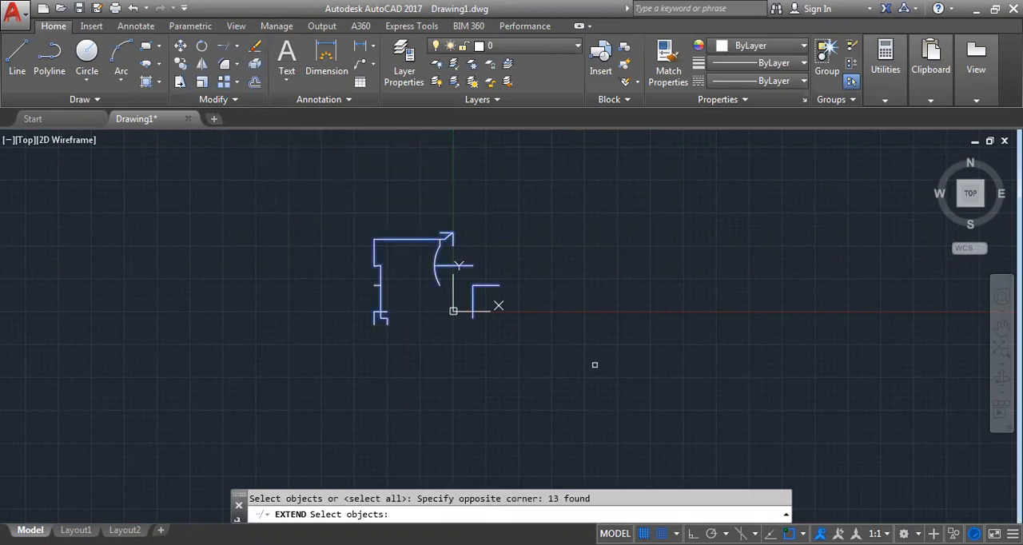
pyautogui.press('Return')
pyautogui.scroll(2, 467, 296)
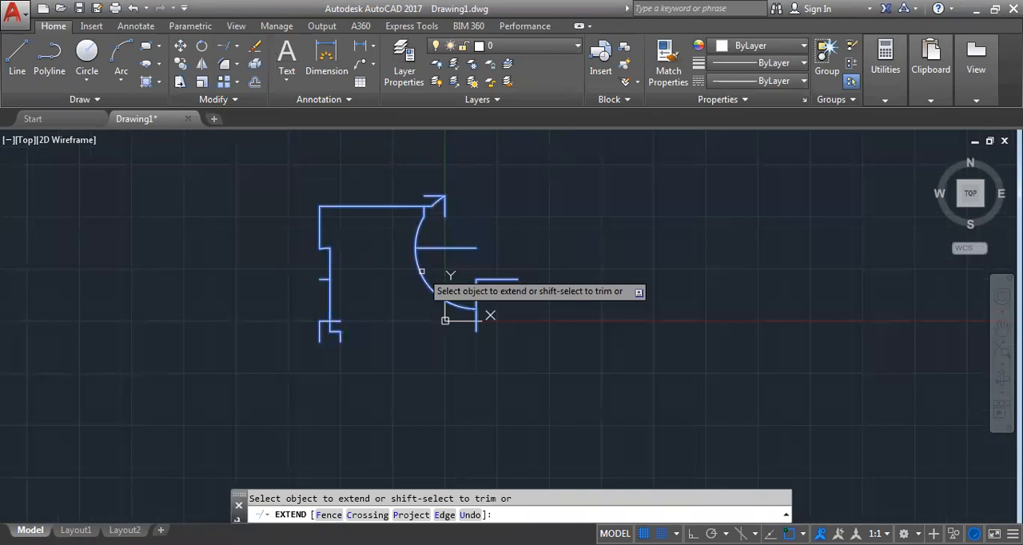
pyautogui.scroll(2, 443, 298)
pyautogui.click(495, 288)
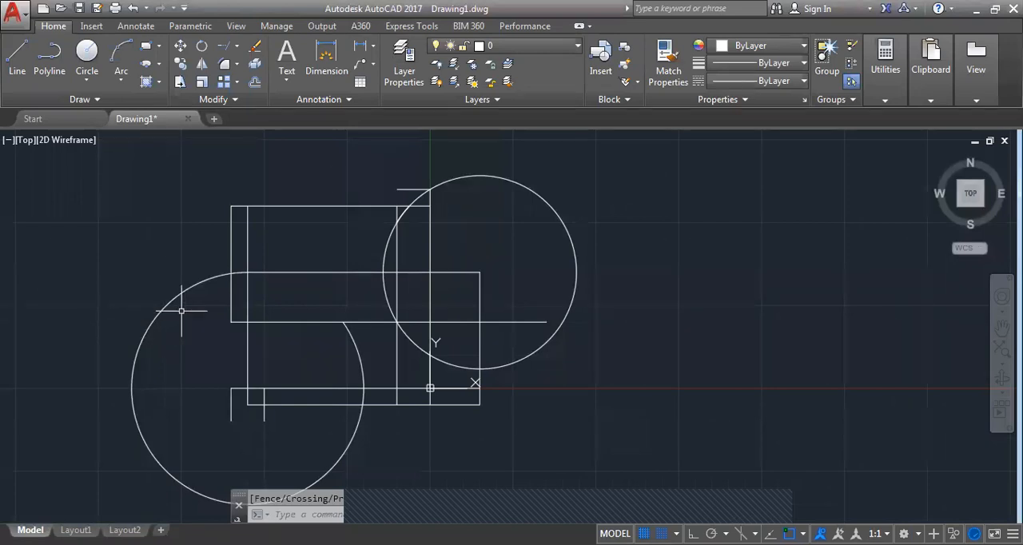
pyautogui.press('Escape')
pyautogui.scroll(-4, 182, 311)
pyautogui.click(389, 378)
pyautogui.press('Escape')
pyautogui.scroll(-3, 183, 183)
pyautogui.scroll(7, 192, 272)
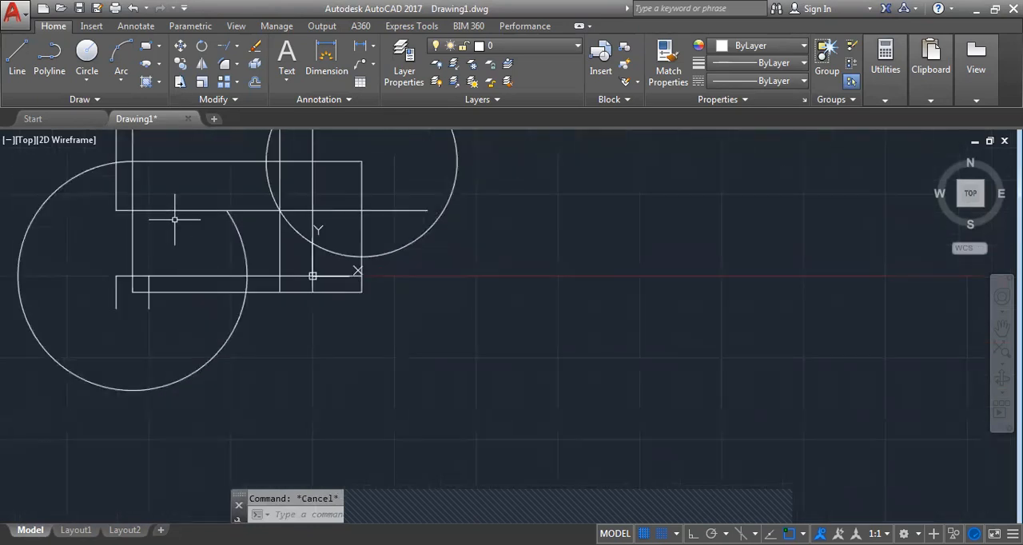
pyautogui.scroll(-4, 283, 268)
# Erase all the trimmed and extended geometry, and draw overlapping circles of different sizes above the X axis
pyautogui.write('E')
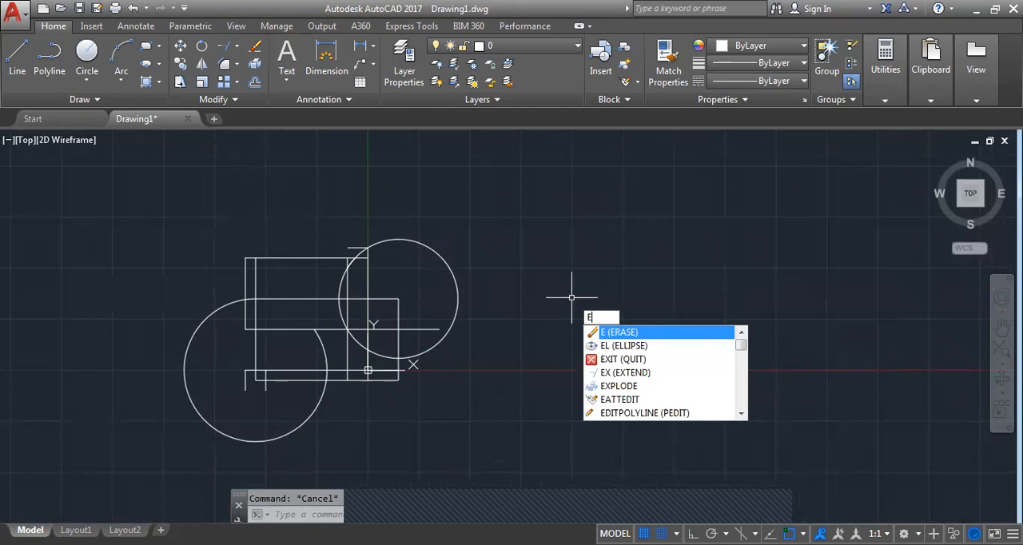
pyautogui.press('Return')
pyautogui.click(422, 245)
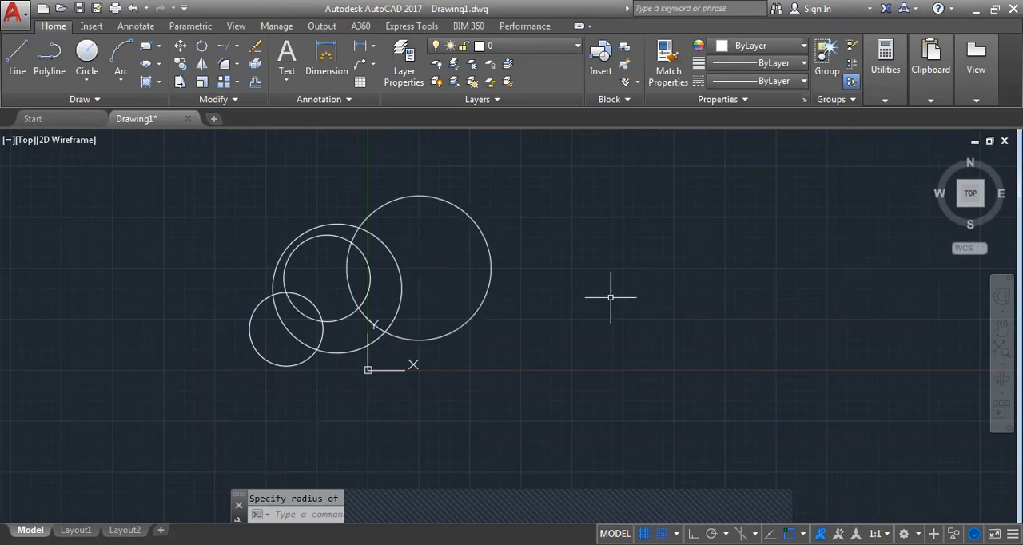
# Start the Rectangle command to add a rectangle to the drawing
pyautogui.write('r')
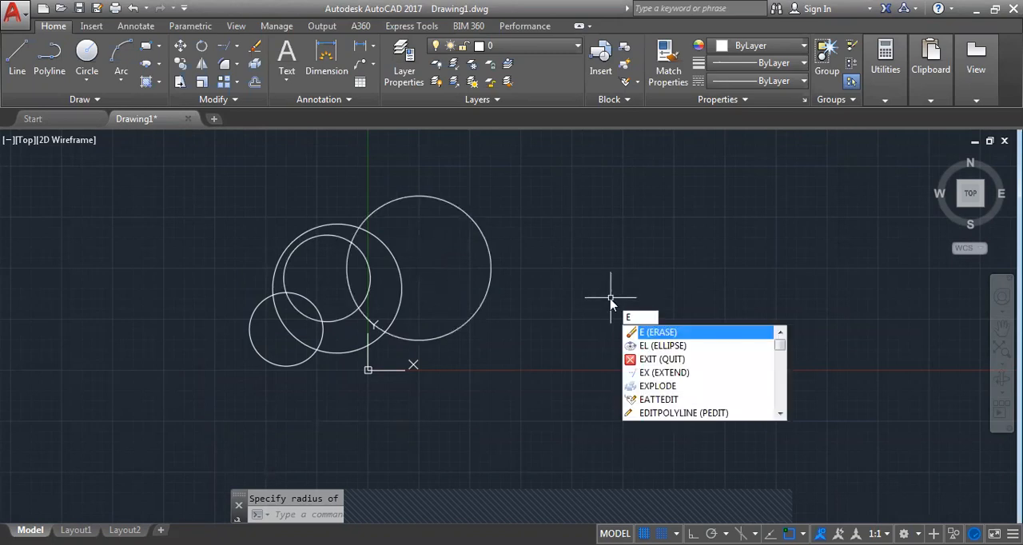
pyautogui.press('BackSpace')
pyautogui.write('rec')
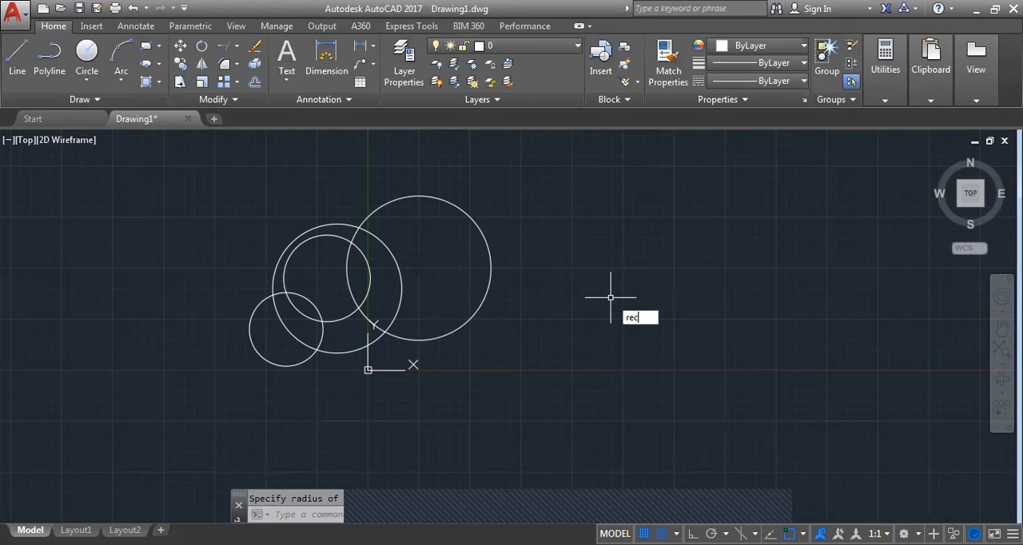